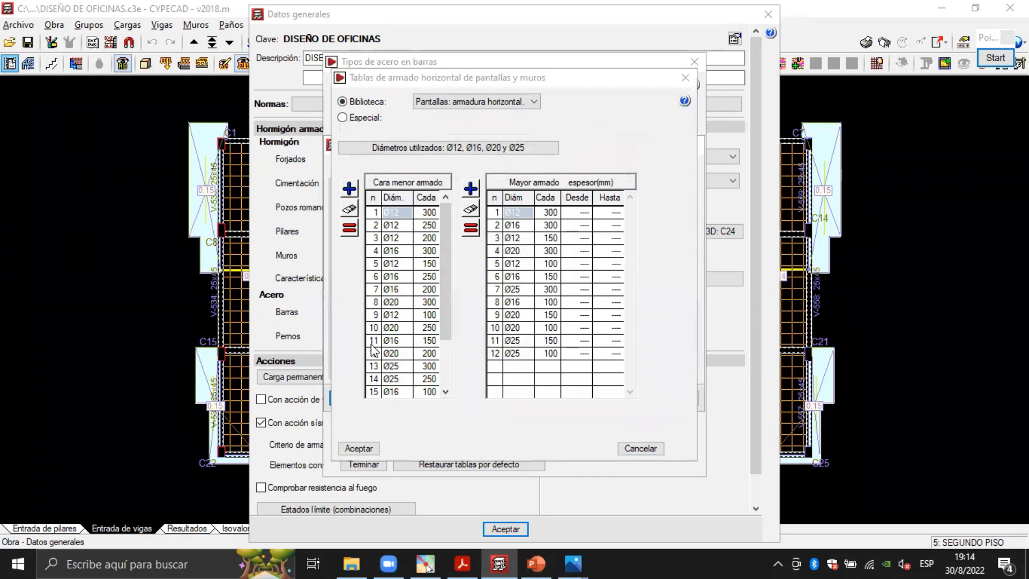
# View the 1.-MURO photo in the 2.-MURO DE ZOTANO folder, and return to the reinforcement tables in CYPECAD.
pyautogui.hotkey('alt', 'Tab')
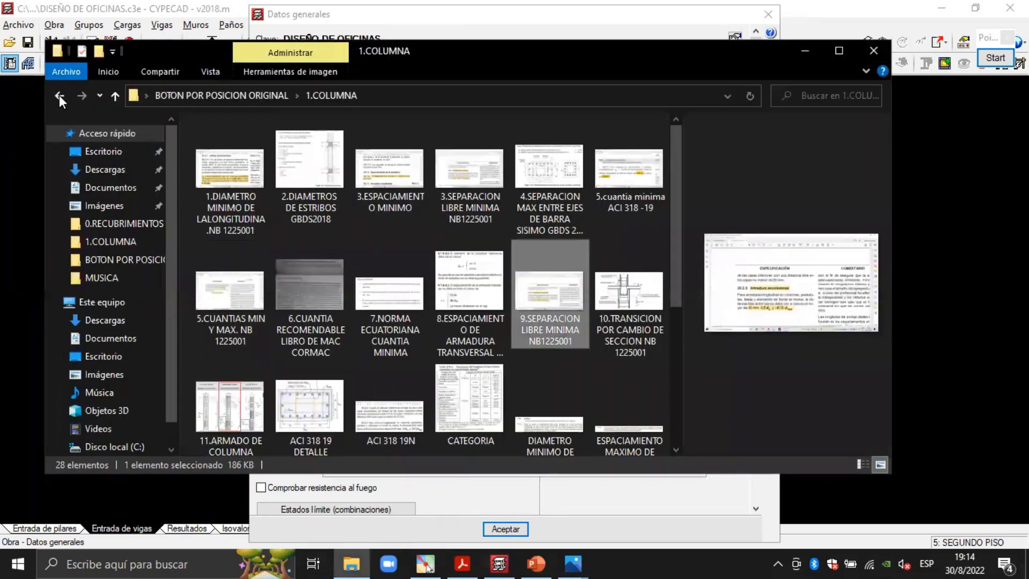
pyautogui.click(59, 94)
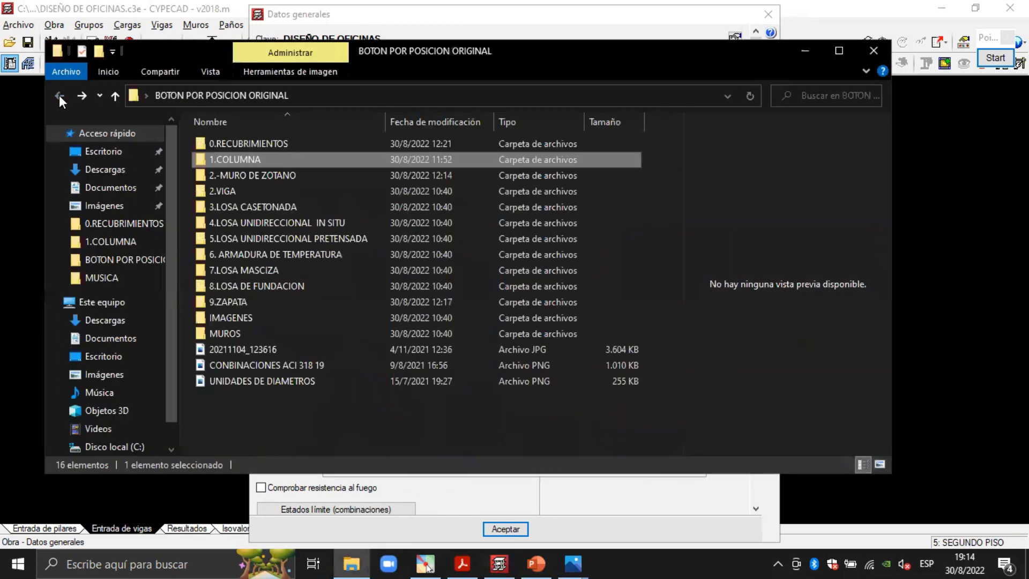
pyautogui.doubleClick(262, 177)
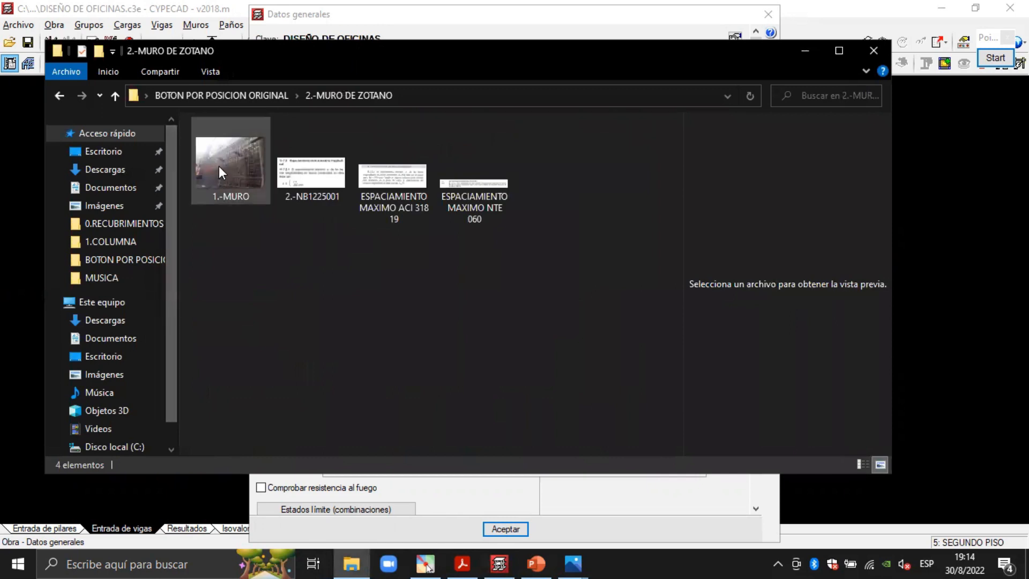
pyautogui.doubleClick(222, 166)
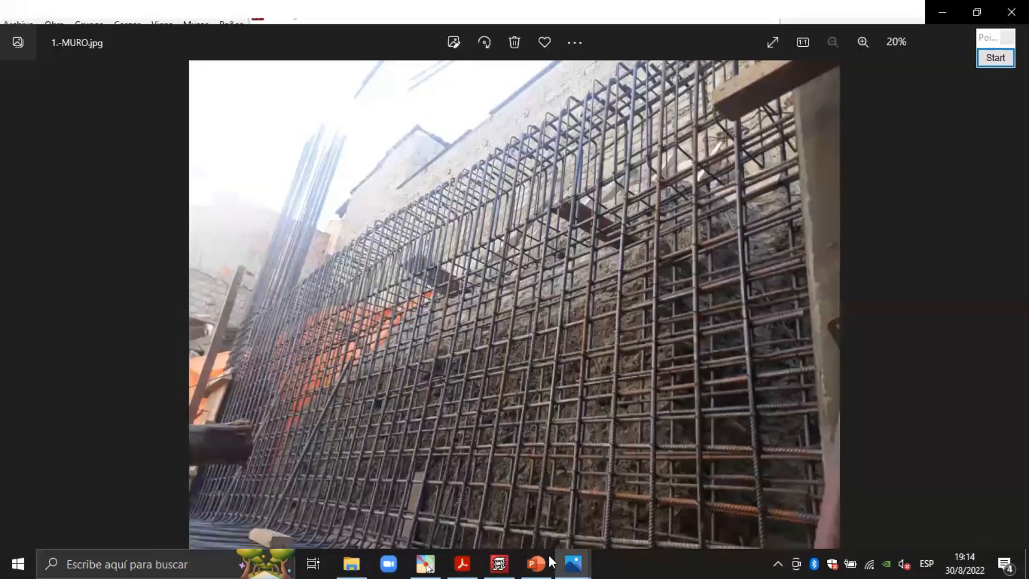
pyautogui.click(499, 563)
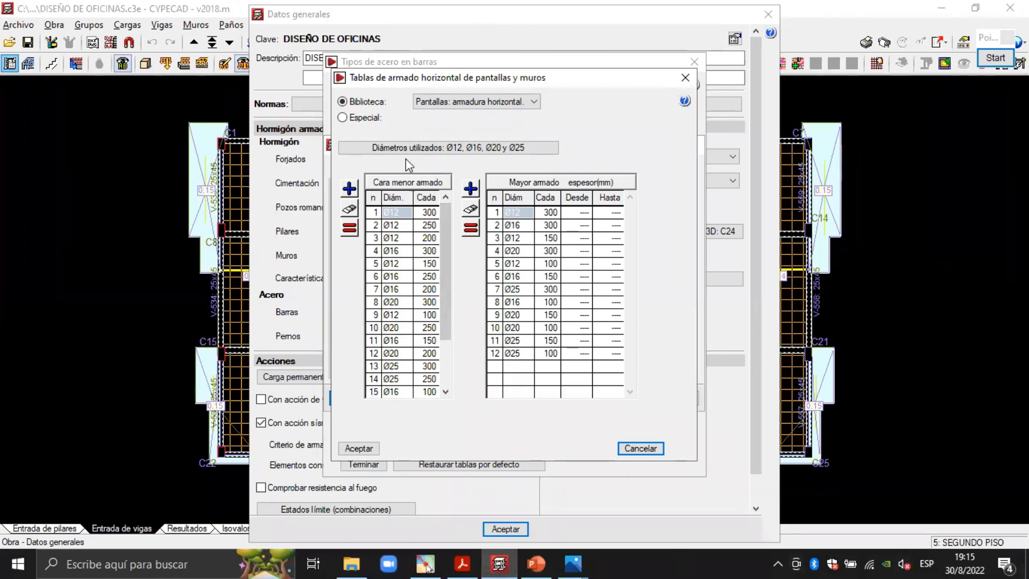
# Start screen annotation and outline the Cara menor armado and Mayor armado table headings with red rectangles.
pyautogui.click(995, 57)
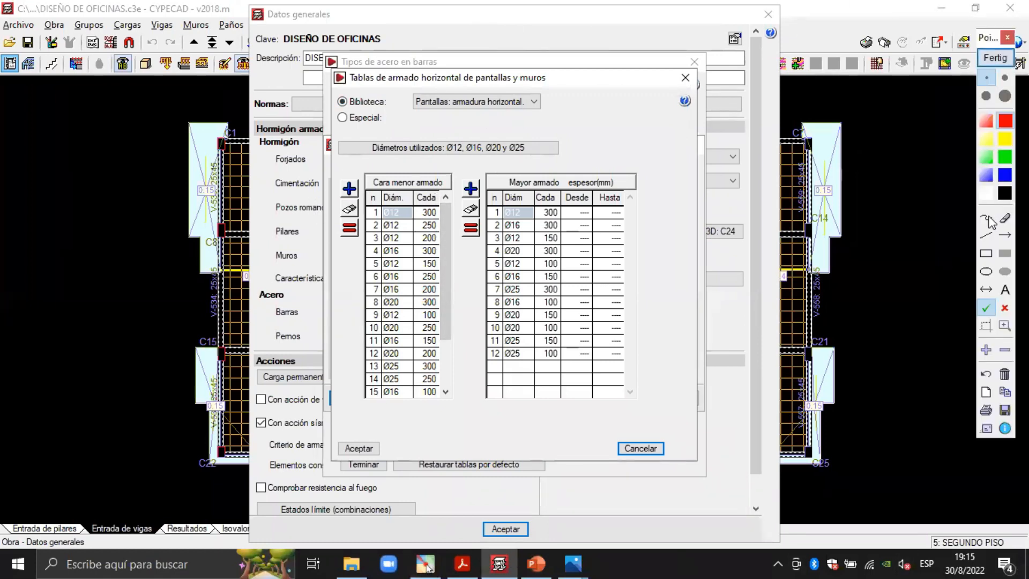
pyautogui.click(986, 253)
pyautogui.moveTo(354, 167)
pyautogui.mouseDown()
pyautogui.moveTo(444, 194)
pyautogui.moveTo(502, 176)
pyautogui.moveTo(593, 204)
pyautogui.moveTo(640, 189)
pyautogui.mouseUp()
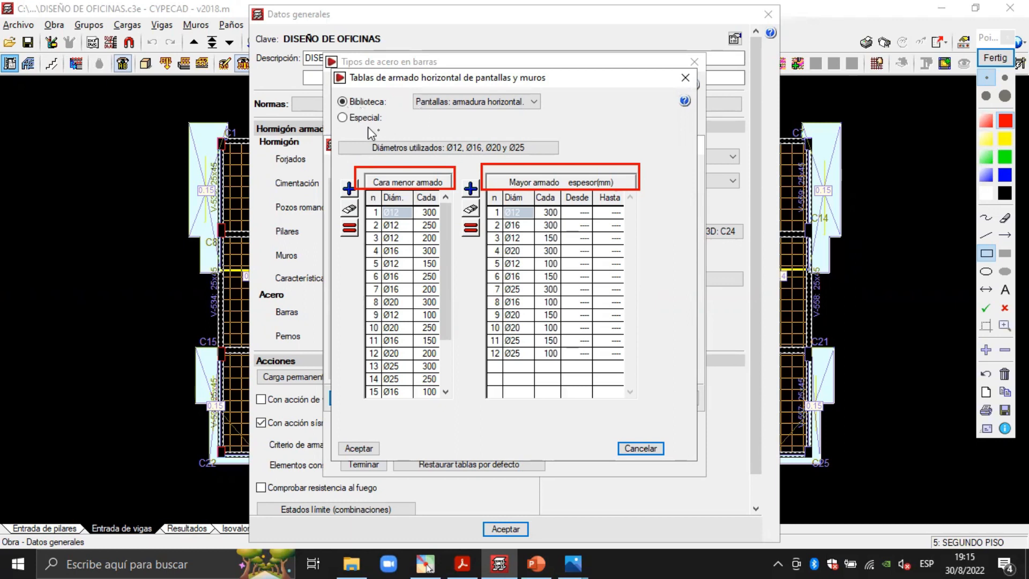
# Place green check marks around the Especial option and the library selector, and close the annotation.
pyautogui.click(986, 308)
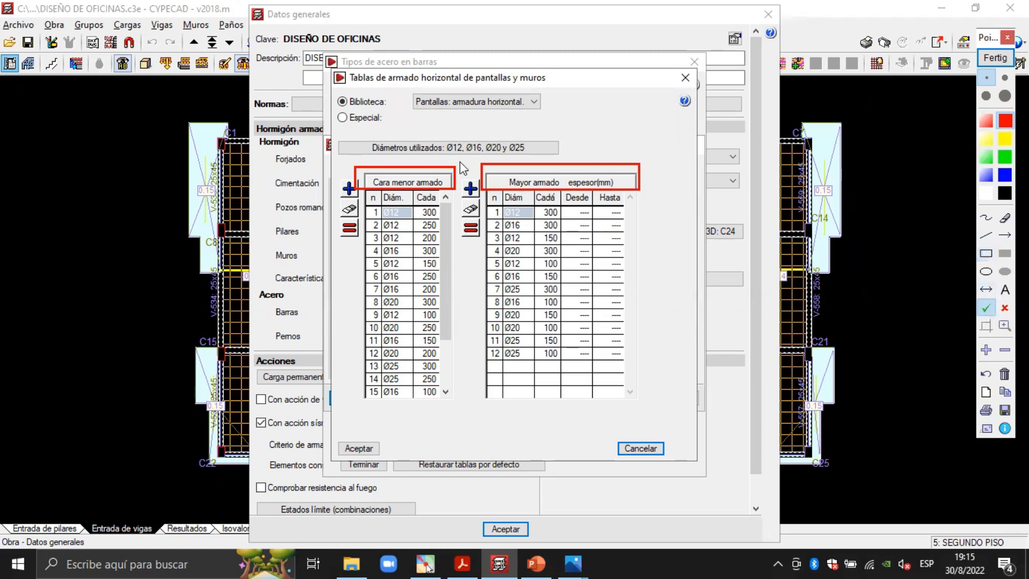
pyautogui.click(341, 119)
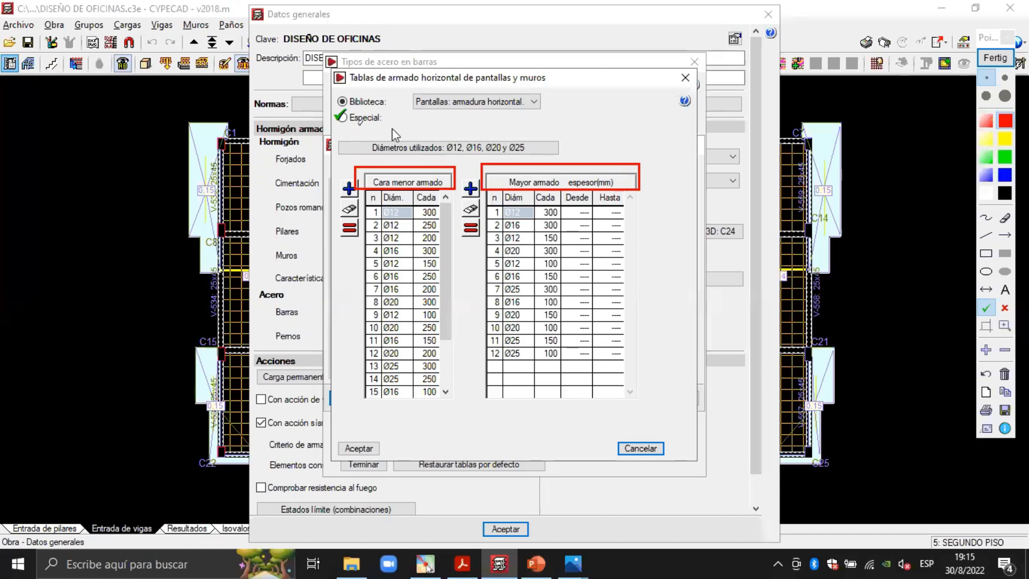
pyautogui.click(369, 128)
pyautogui.click(485, 126)
pyautogui.click(520, 113)
pyautogui.click(997, 60)
# Outline the Pantallas: armadura horizontal library selector with a red annotation rectangle, and close the annotation.
pyautogui.click(987, 253)
pyautogui.moveTo(413, 92); pyautogui.dragTo(548, 111)
pyautogui.click(988, 57)
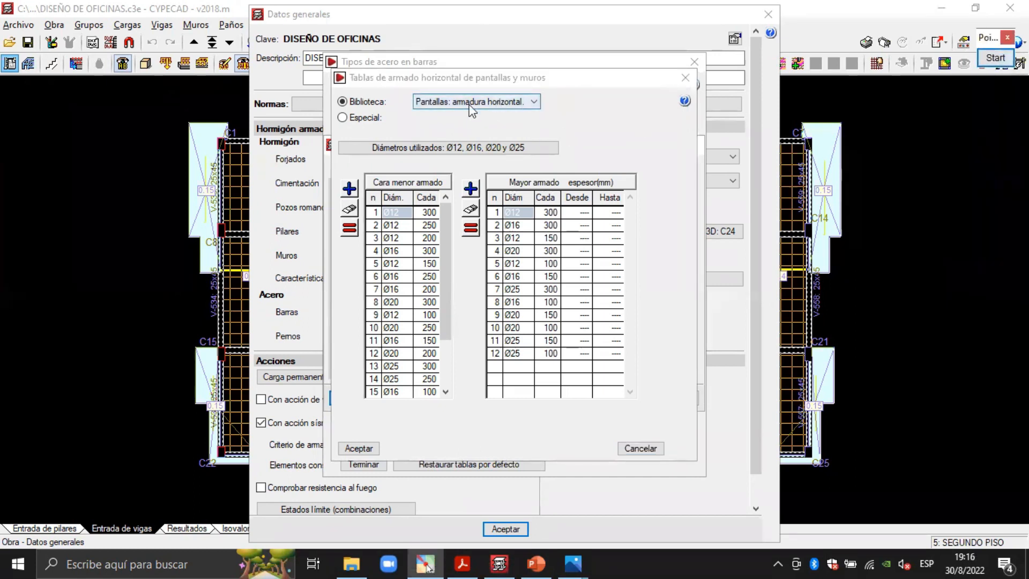
# Switch the table source to Especial to show its name field, and set it back to Biblioteca.
pyautogui.click(343, 119)
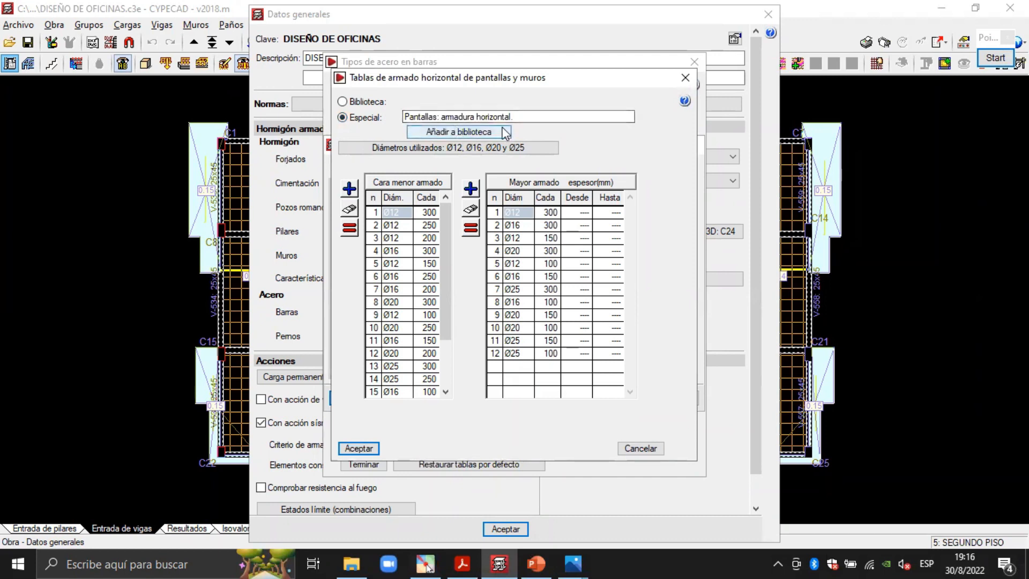
pyautogui.click(516, 115)
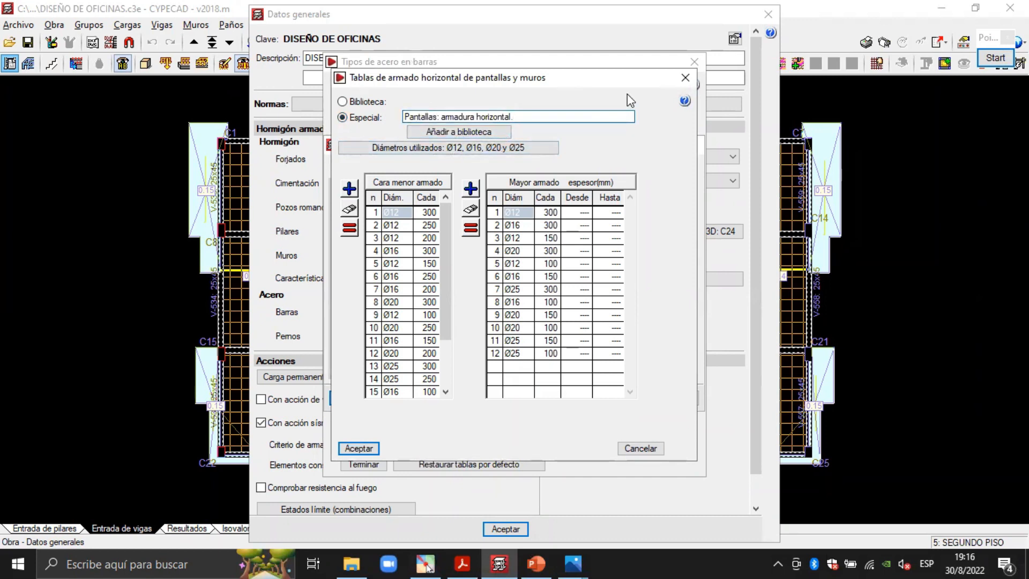
pyautogui.click(343, 102)
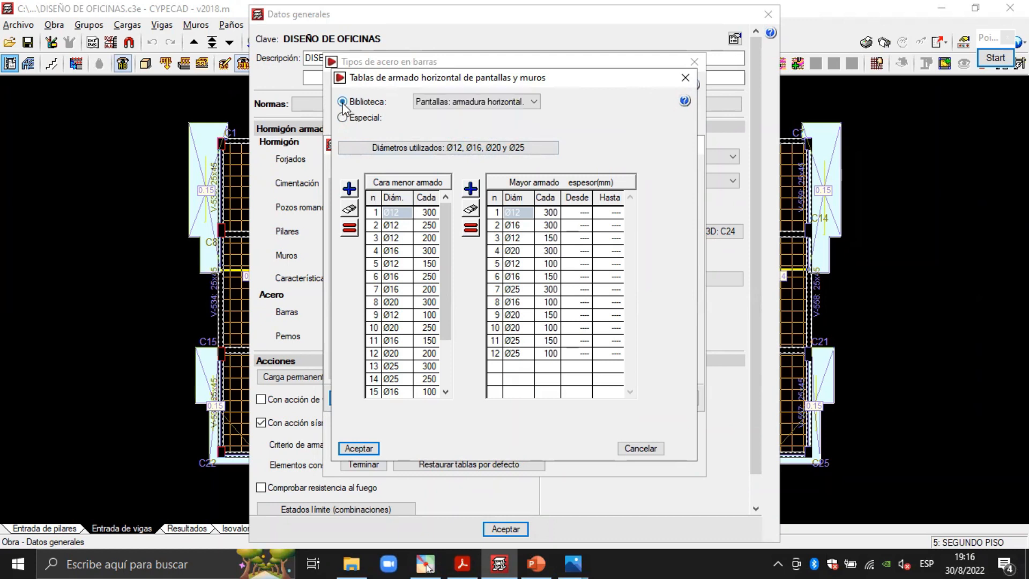
# Reopen the 1.-MURO photo and zoom in on the wall's reinforcement mesh.
pyautogui.click(577, 561)
pyautogui.click(969, 497)
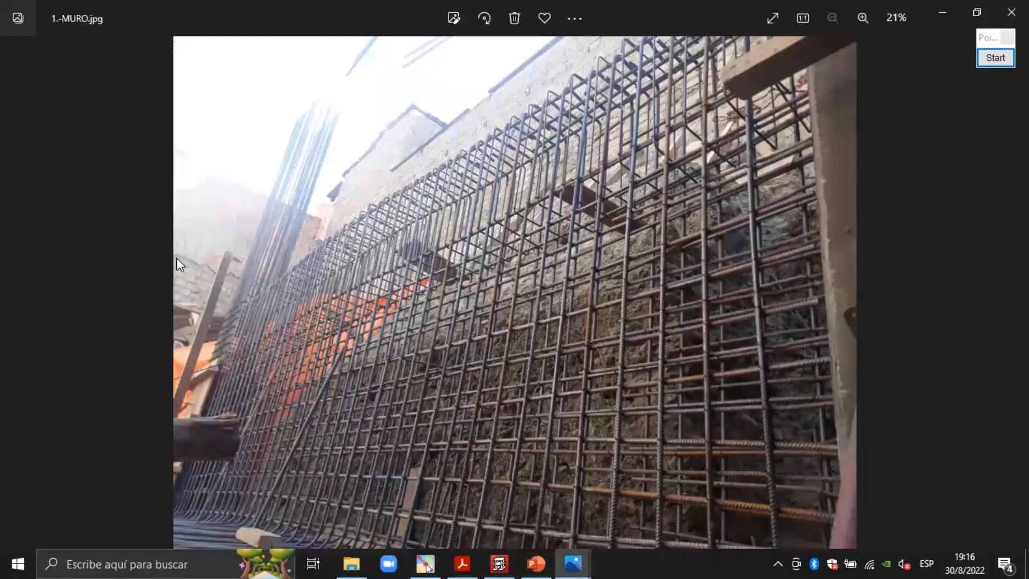
pyautogui.scroll(3, 639, 363)
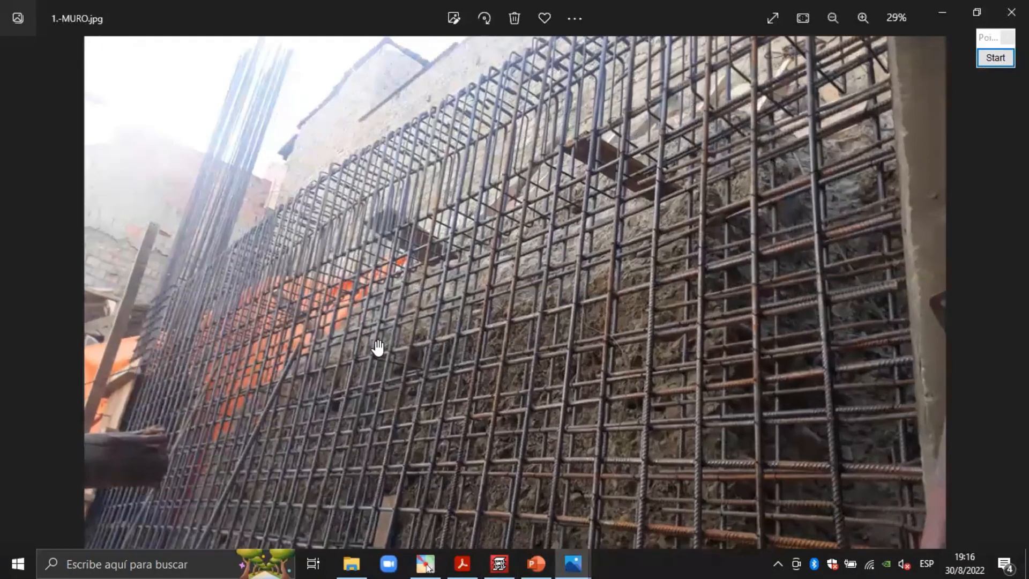
pyautogui.scroll(-1, 378, 339)
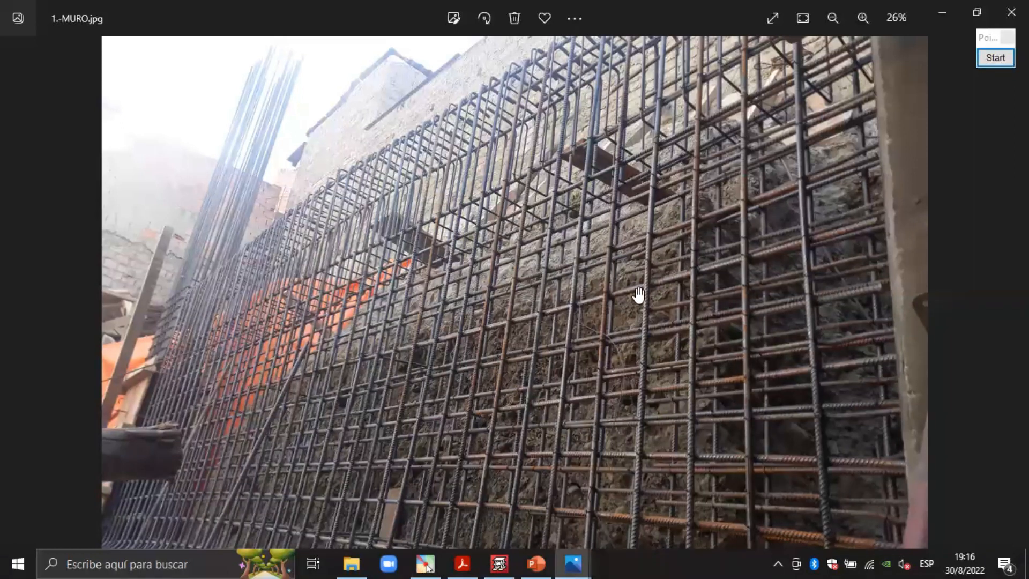
# Annotate the rebar mesh in the photo with a small red rectangle and two green check marks, and close the annotation.
pyautogui.click(990, 56)
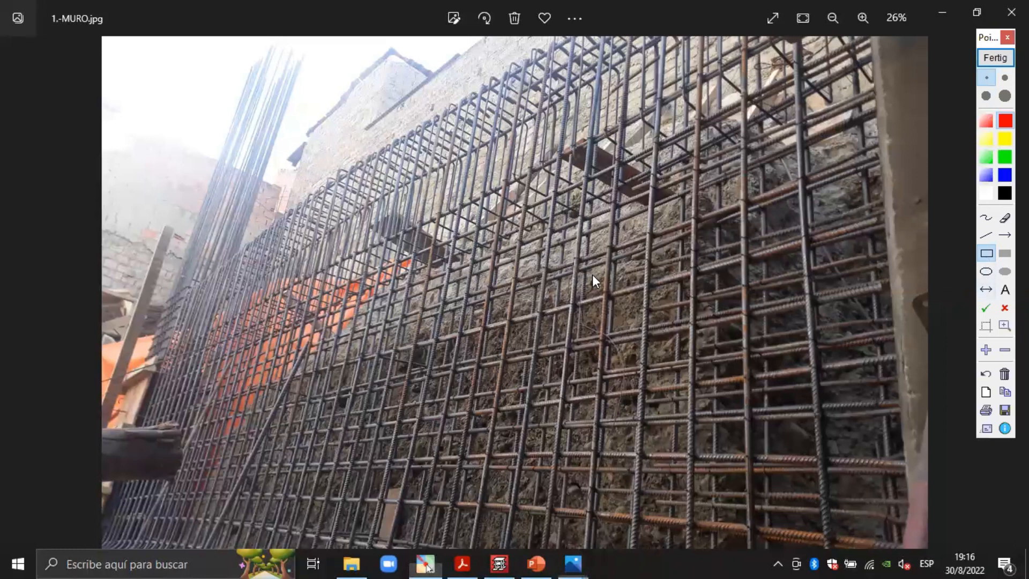
pyautogui.moveTo(452, 228)
pyautogui.mouseDown()
pyautogui.moveTo(451, 284)
pyautogui.moveTo(416, 395)
pyautogui.moveTo(447, 262)
pyautogui.mouseUp()
pyautogui.click(986, 308)
pyautogui.click(566, 287)
pyautogui.click(405, 378)
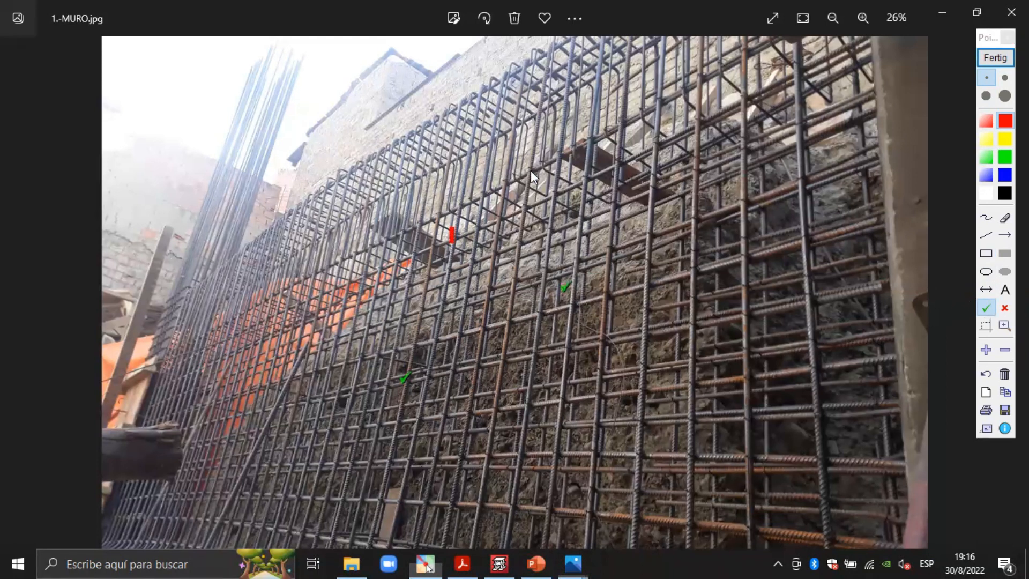
pyautogui.click(995, 57)
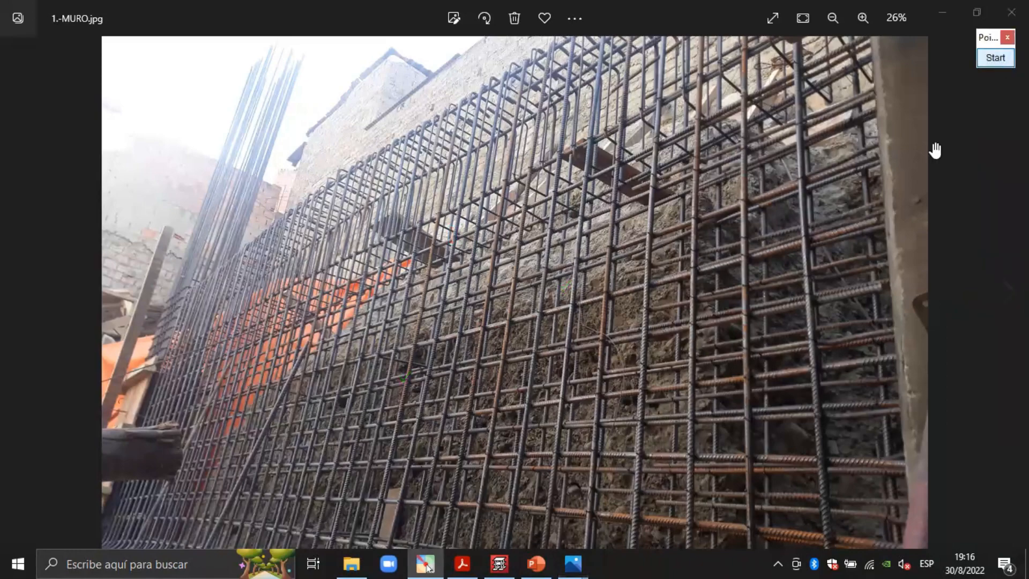
# Return to CYPECAD and draw a tall filled red annotation rectangle beside the dialog to represent the wall section.
pyautogui.click(498, 563)
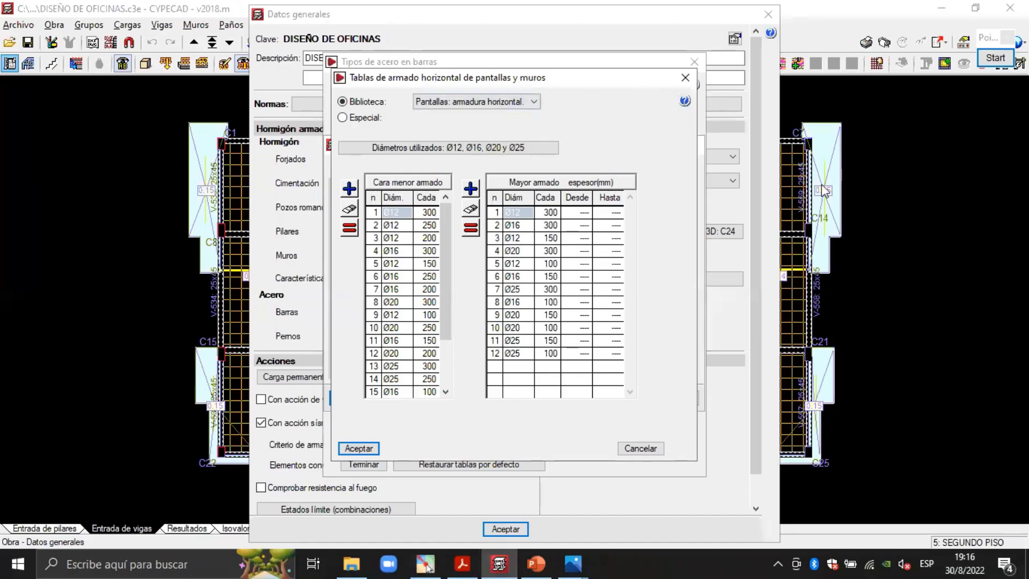
pyautogui.click(996, 57)
pyautogui.click(987, 253)
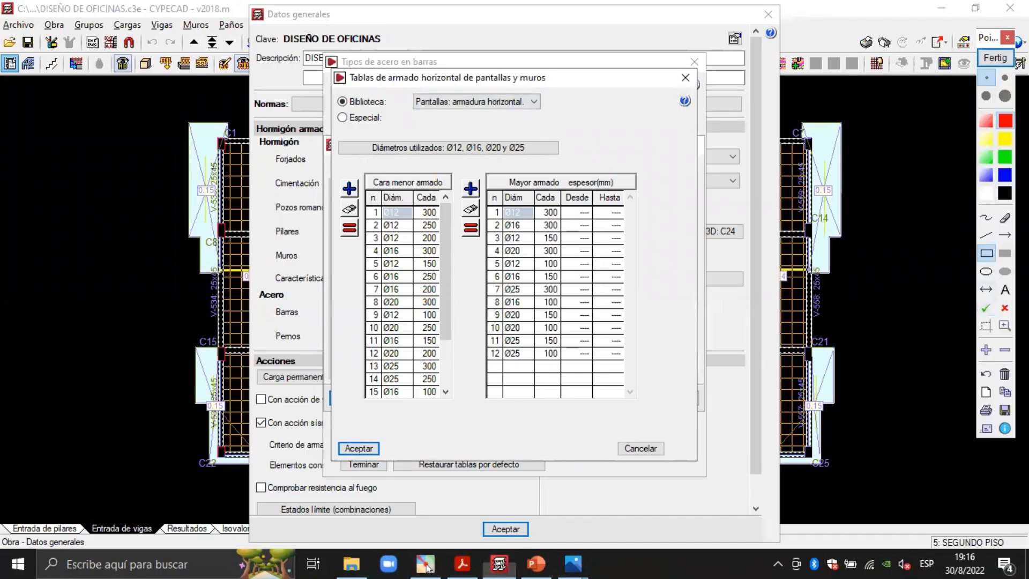
pyautogui.click(1005, 95)
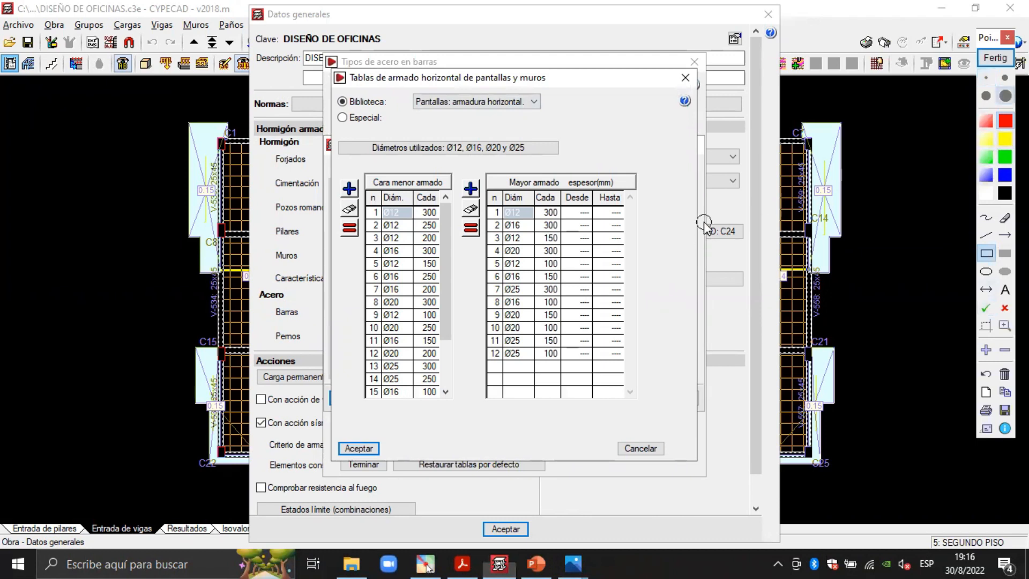
pyautogui.click(1005, 253)
pyautogui.moveTo(760, 142)
pyautogui.mouseDown()
pyautogui.moveTo(793, 149)
pyautogui.moveTo(893, 498)
pyautogui.mouseUp()
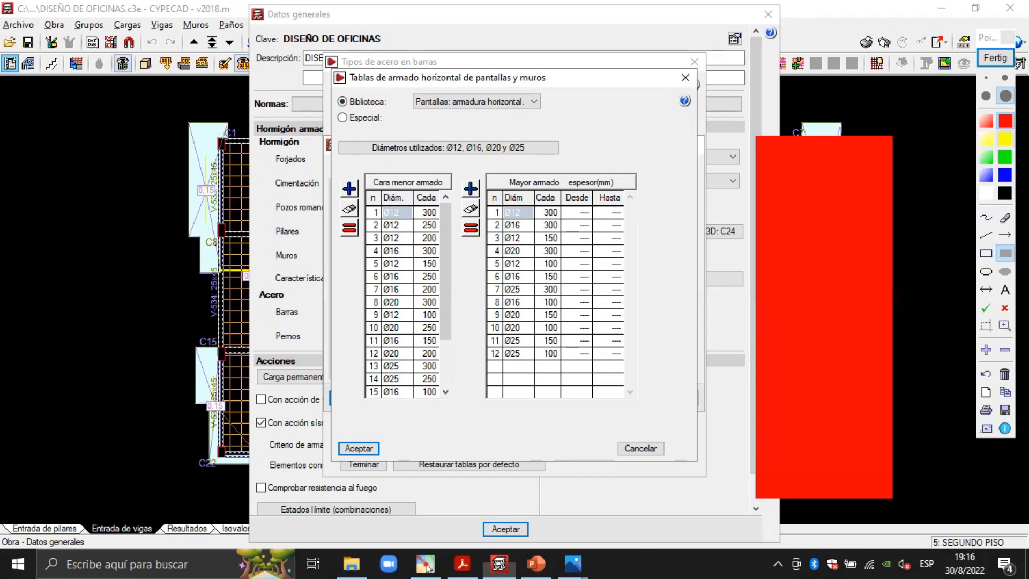
# Draw two thick blue vertical lines inside the red wall section, one along each face.
pyautogui.click(987, 235)
pyautogui.moveTo(871, 150); pyautogui.dragTo(875, 484)
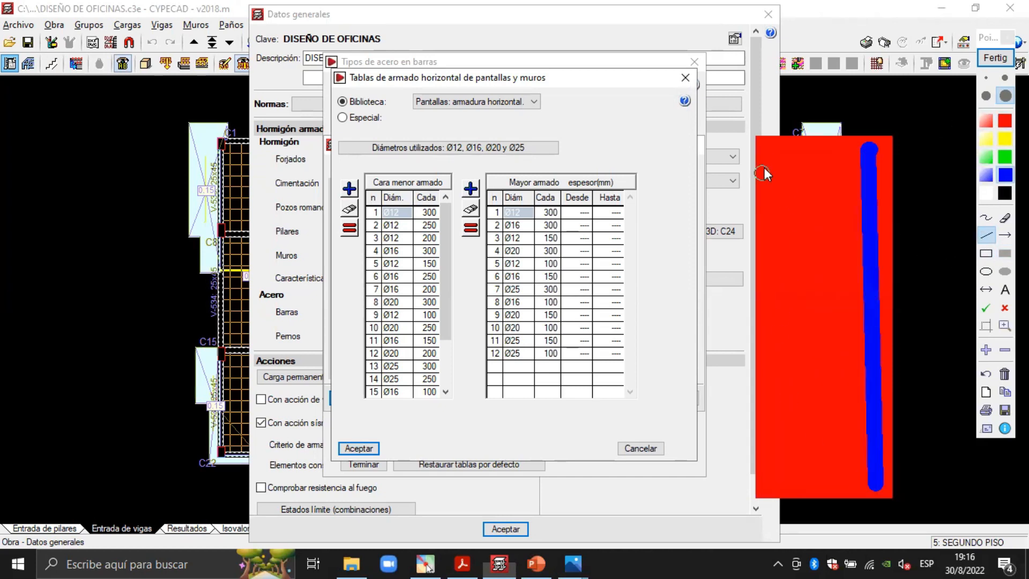
pyautogui.moveTo(771, 158); pyautogui.dragTo(776, 483)
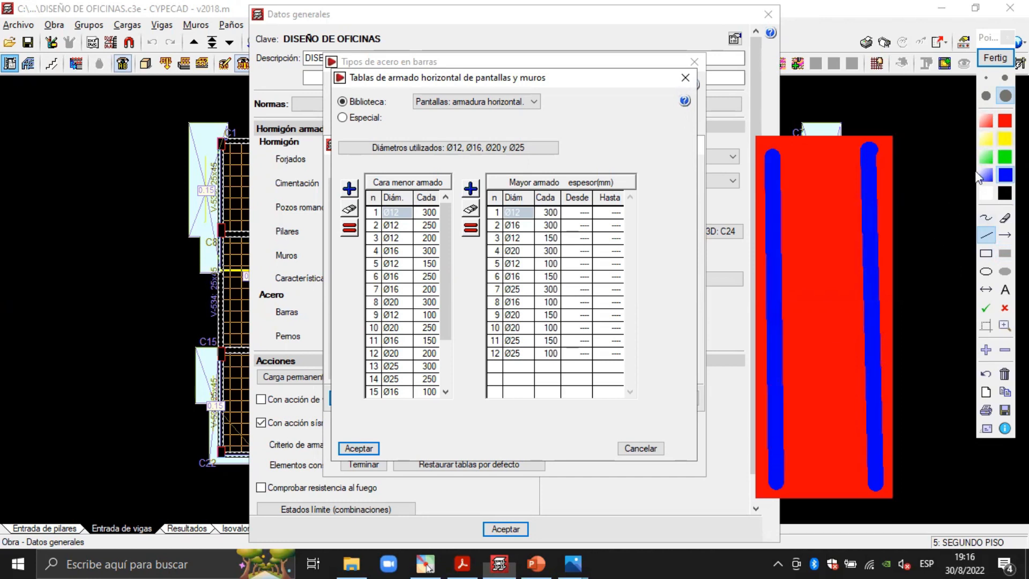
# Add thick green freehand dots inside the blue bars, two along the left bar and four along the right bar.
pyautogui.click(1005, 156)
pyautogui.click(986, 218)
pyautogui.click(787, 169)
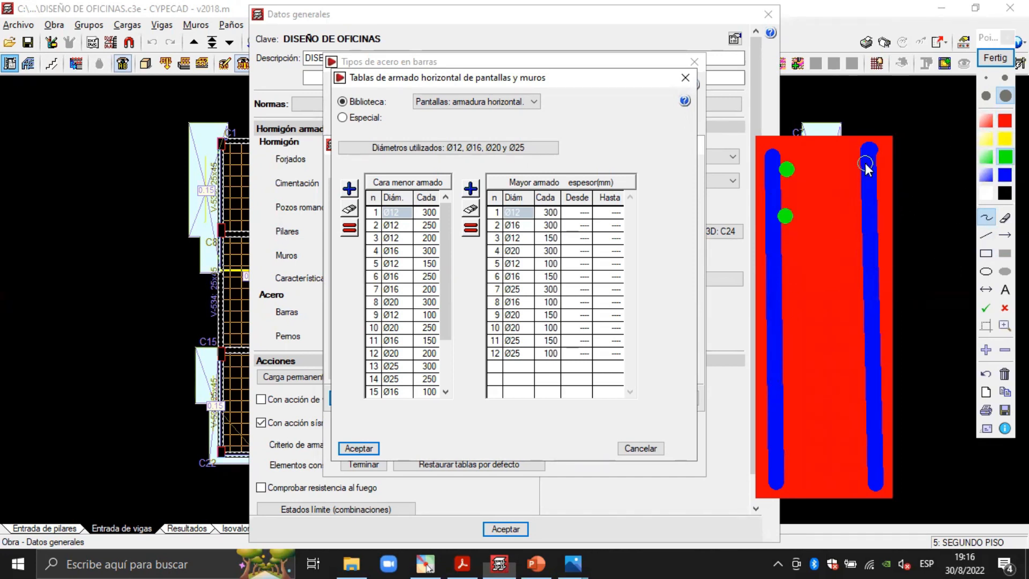
pyautogui.click(857, 245)
pyautogui.click(860, 409)
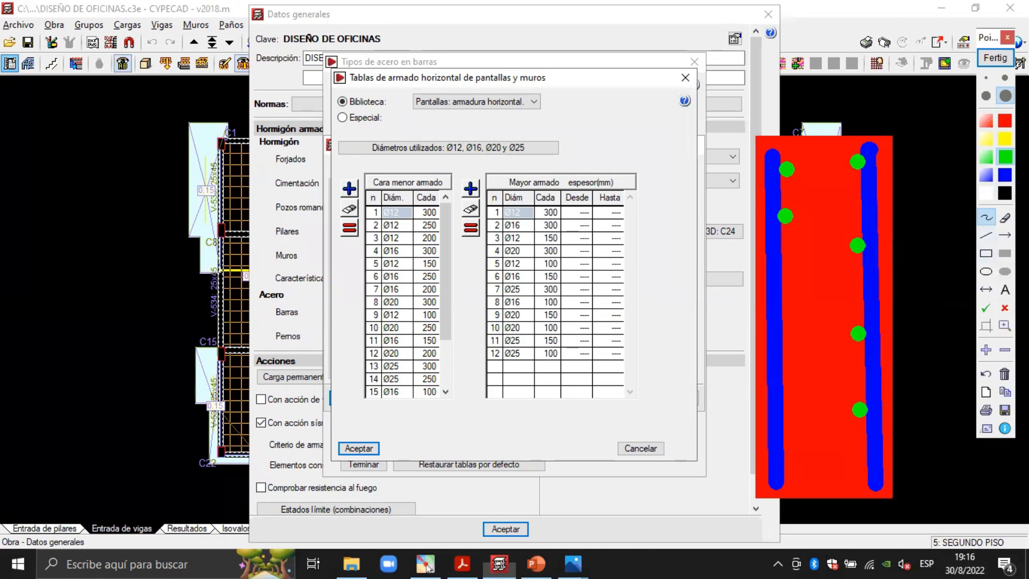
# Sketch a thinner black ground slope running down from the wall section's upper left corner.
pyautogui.click(1005, 193)
pyautogui.click(1006, 77)
pyautogui.moveTo(757, 139)
pyautogui.mouseDown()
pyautogui.moveTo(723, 163)
pyautogui.moveTo(669, 336)
pyautogui.mouseUp()
pyautogui.moveTo(587, 422); pyautogui.dragTo(529, 453)
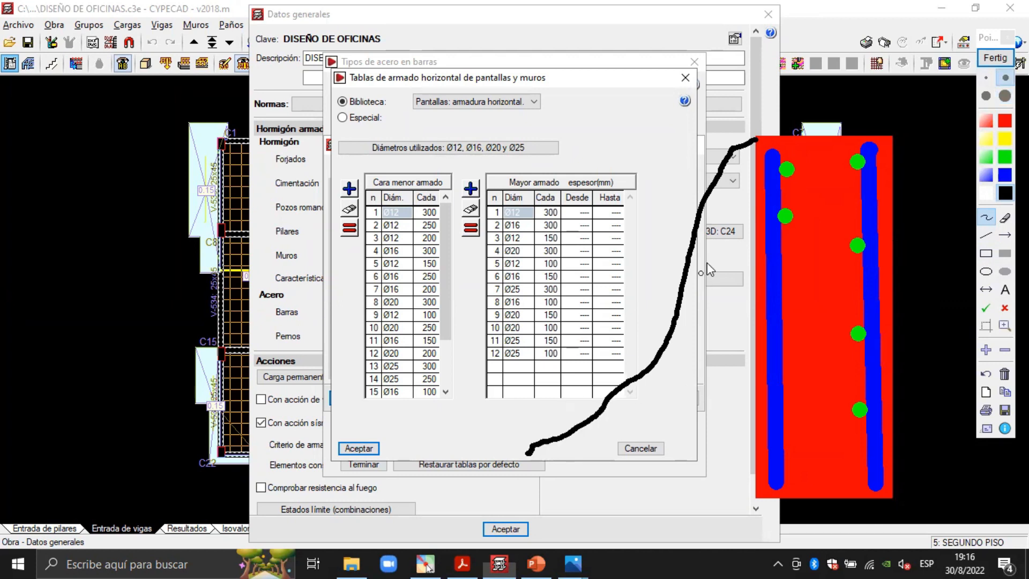
# Fill the area between the black slope and the wall with black dots and short strokes representing soil.
pyautogui.click(722, 316)
pyautogui.click(719, 306)
pyautogui.click(721, 292)
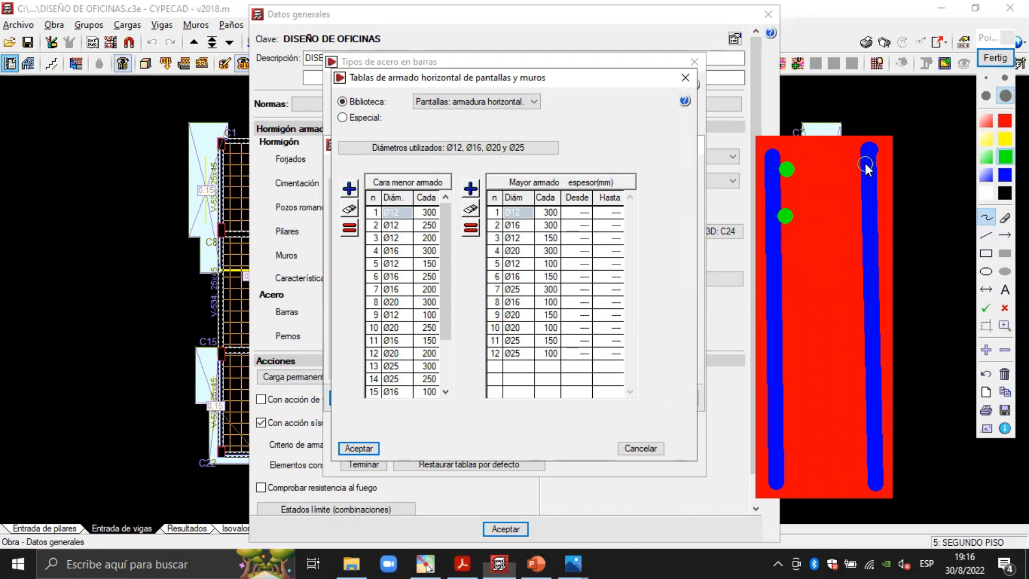
pyautogui.click(734, 249)
pyautogui.click(742, 213)
pyautogui.moveTo(706, 243); pyautogui.dragTo(696, 278)
pyautogui.moveTo(692, 333); pyautogui.dragTo(690, 343)
pyautogui.moveTo(688, 355); pyautogui.dragTo(708, 409)
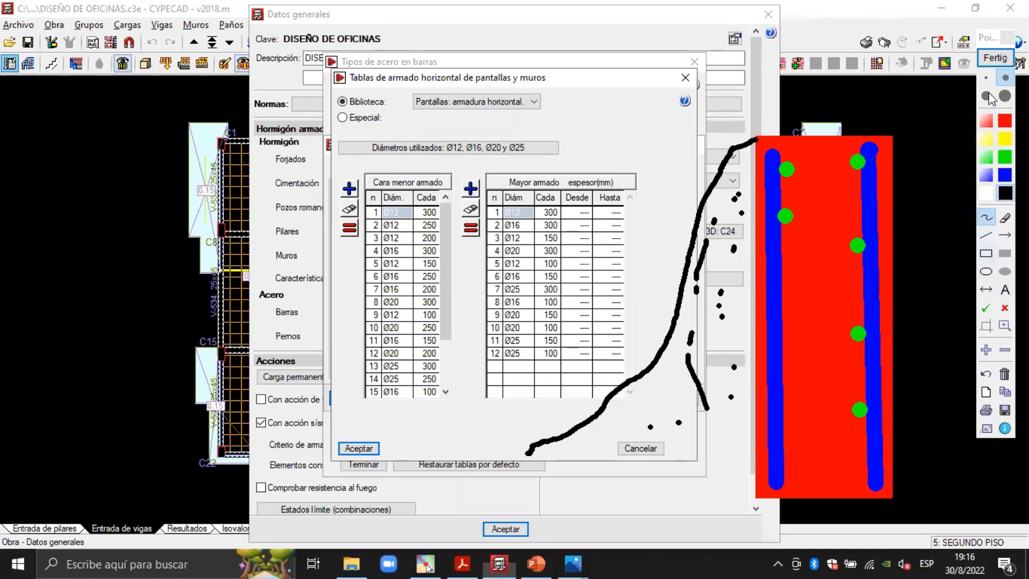
# Add five more thick green dots down the left blue bar and one at the foot of the right bar.
pyautogui.click(1005, 95)
pyautogui.click(1005, 157)
pyautogui.click(787, 267)
pyautogui.click(787, 314)
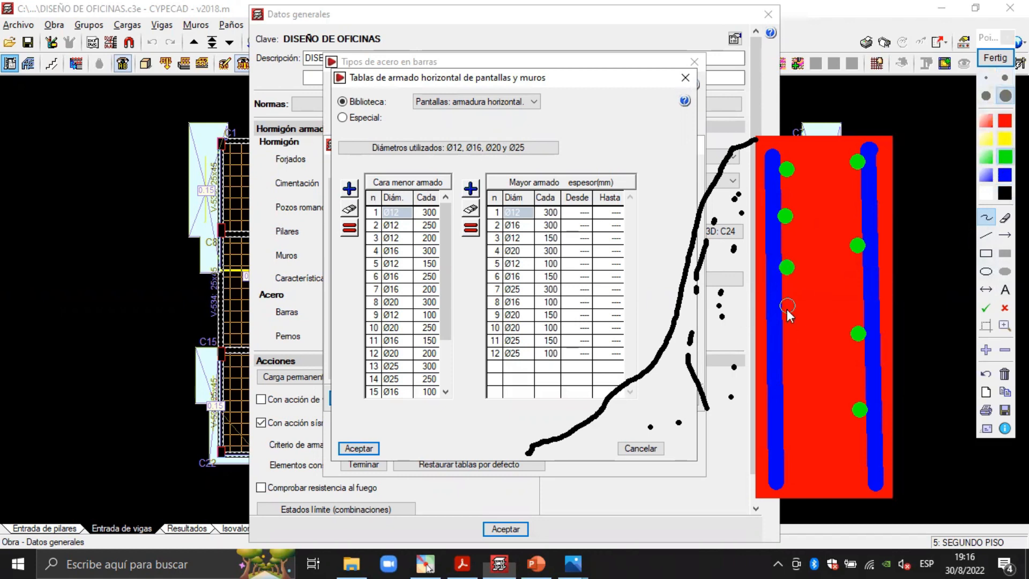
pyautogui.click(788, 360)
pyautogui.click(788, 405)
pyautogui.click(787, 451)
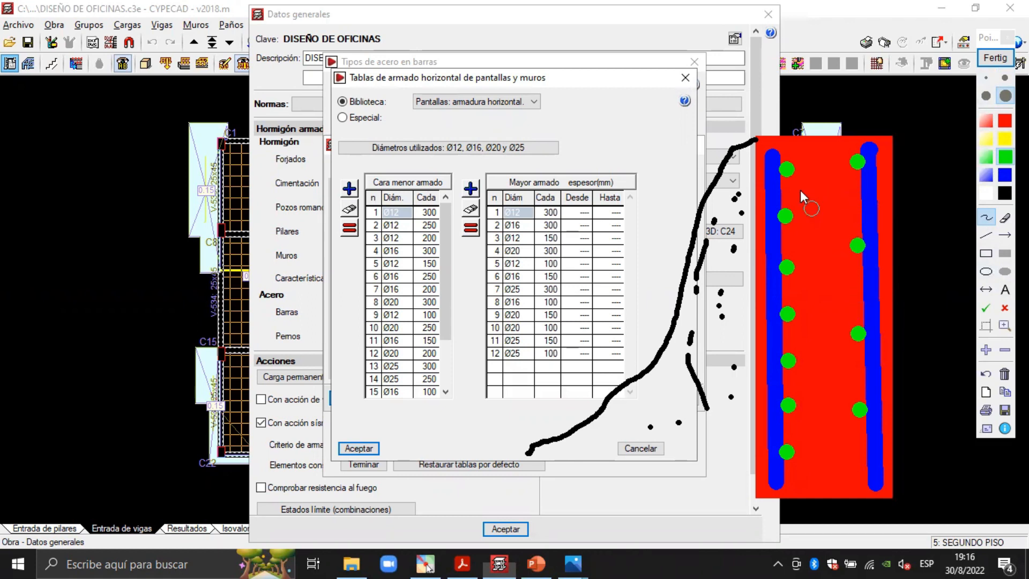
pyautogui.click(863, 465)
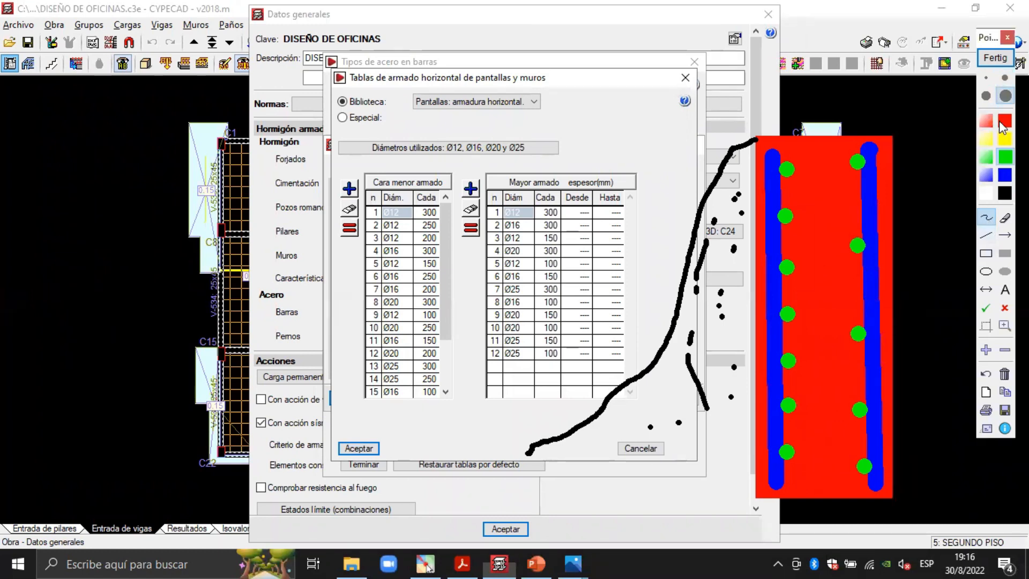
# Draw a thin green leader from the head of the left blue bar and label it "16 c/20" in green text.
pyautogui.click(986, 80)
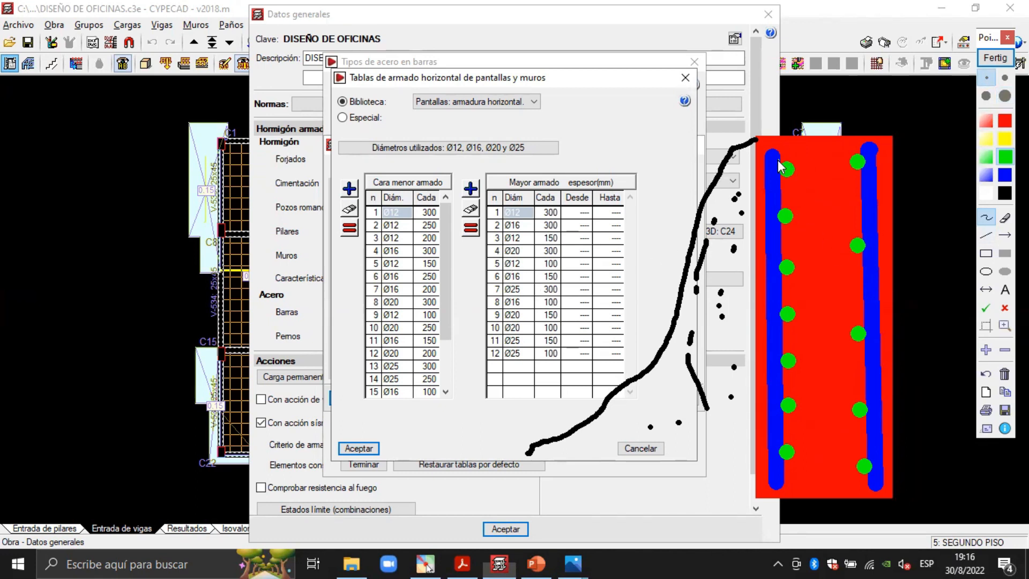
pyautogui.moveTo(774, 158)
pyautogui.mouseDown()
pyautogui.moveTo(710, 138)
pyautogui.moveTo(685, 150)
pyautogui.moveTo(641, 141)
pyautogui.mouseUp()
pyautogui.click(1005, 290)
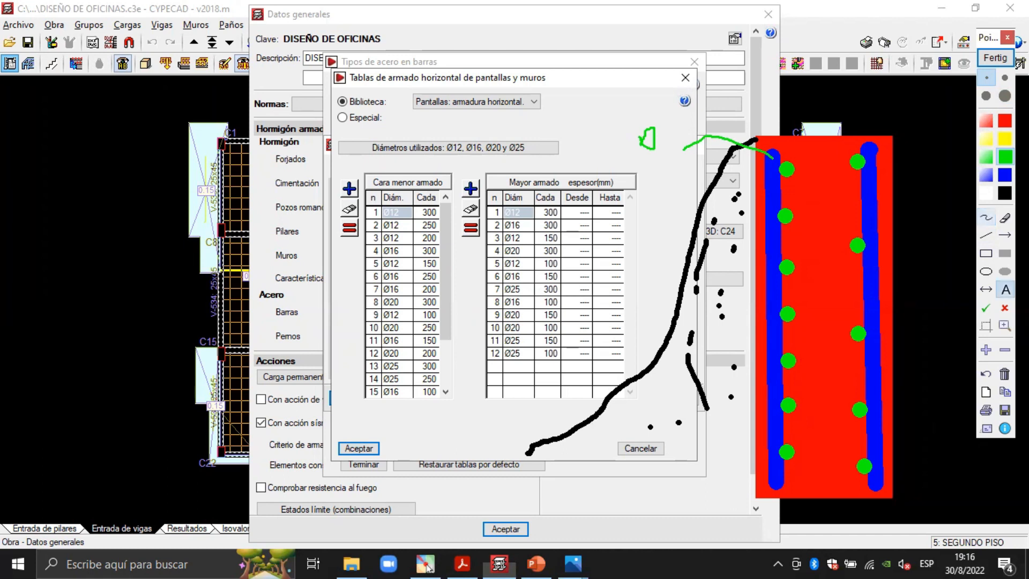
pyautogui.click(987, 96)
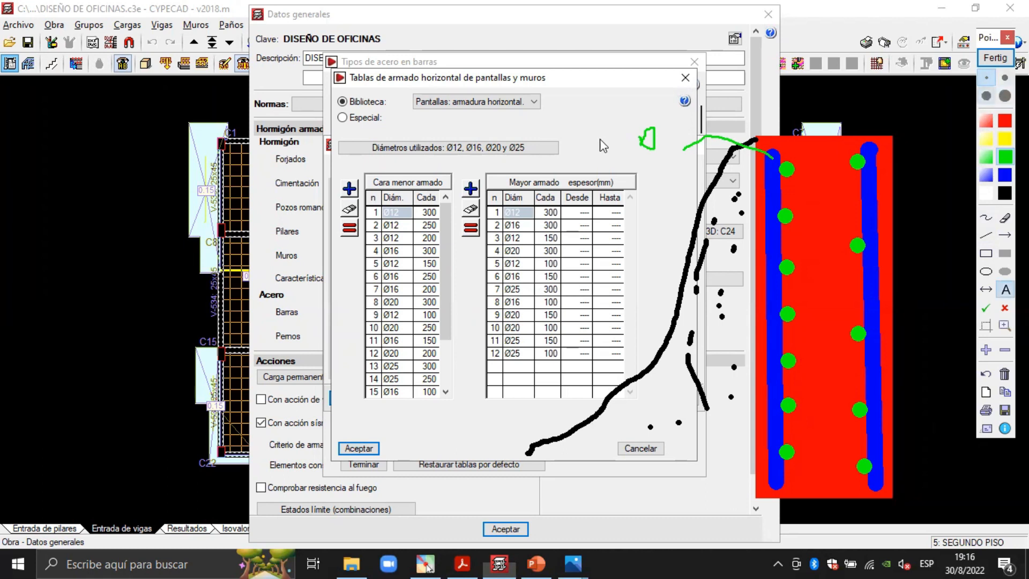
pyautogui.click(631, 153)
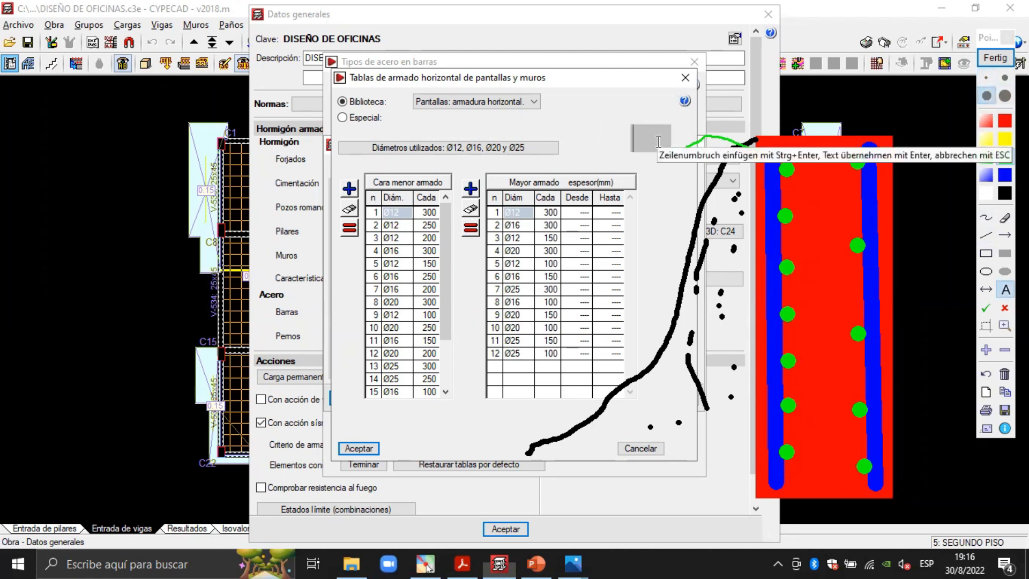
pyautogui.write('16')
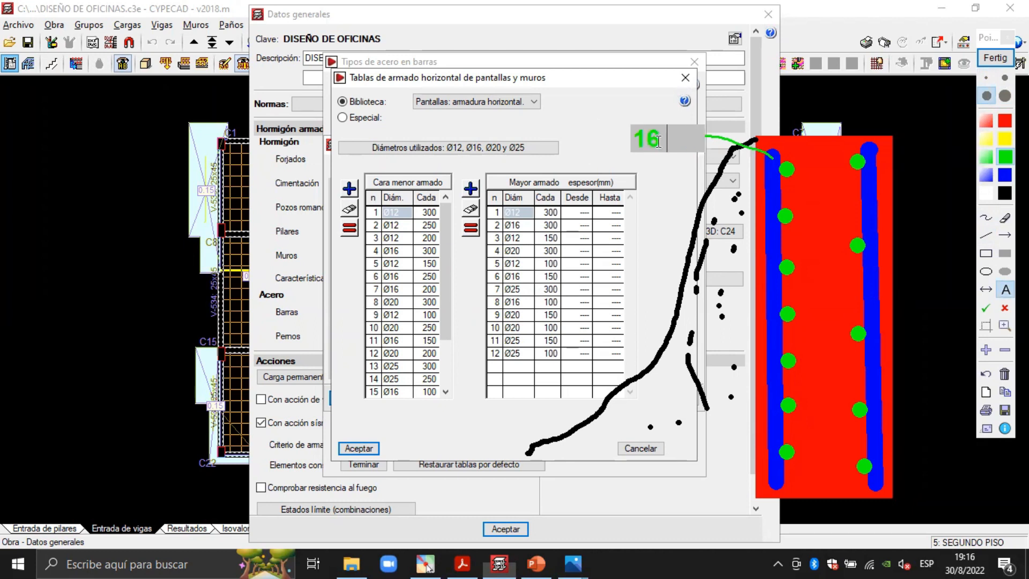
pyautogui.write(' c/')
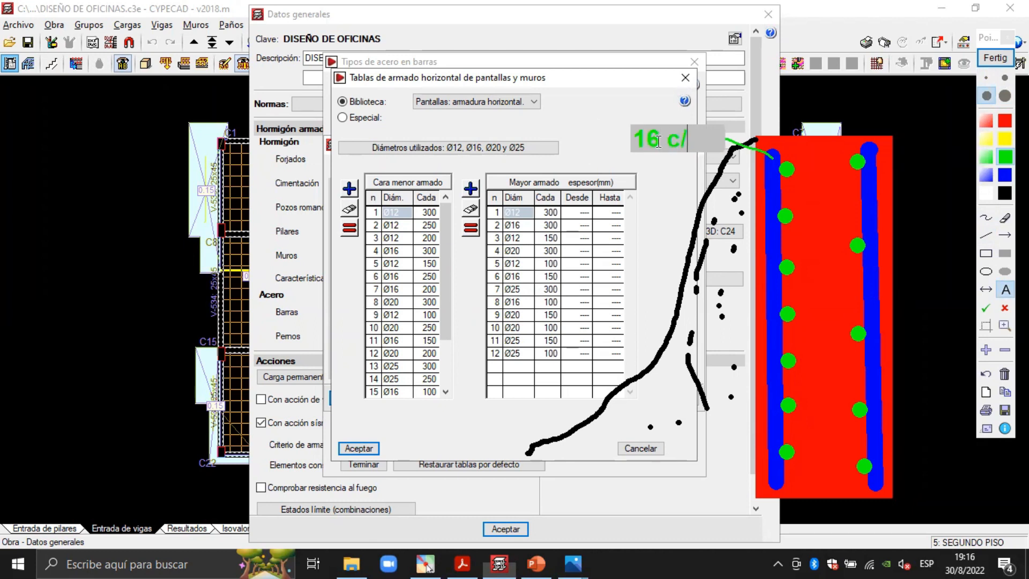
pyautogui.write('20')
pyautogui.click(808, 199)
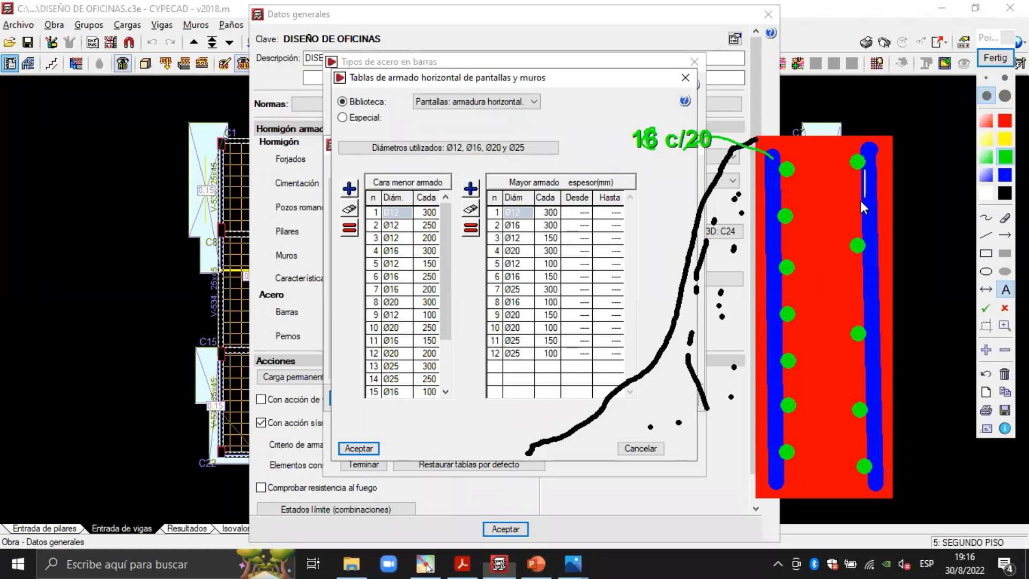
# Add the green text label "12 c/20" above the right blue bar of the wall section.
pyautogui.click(874, 122)
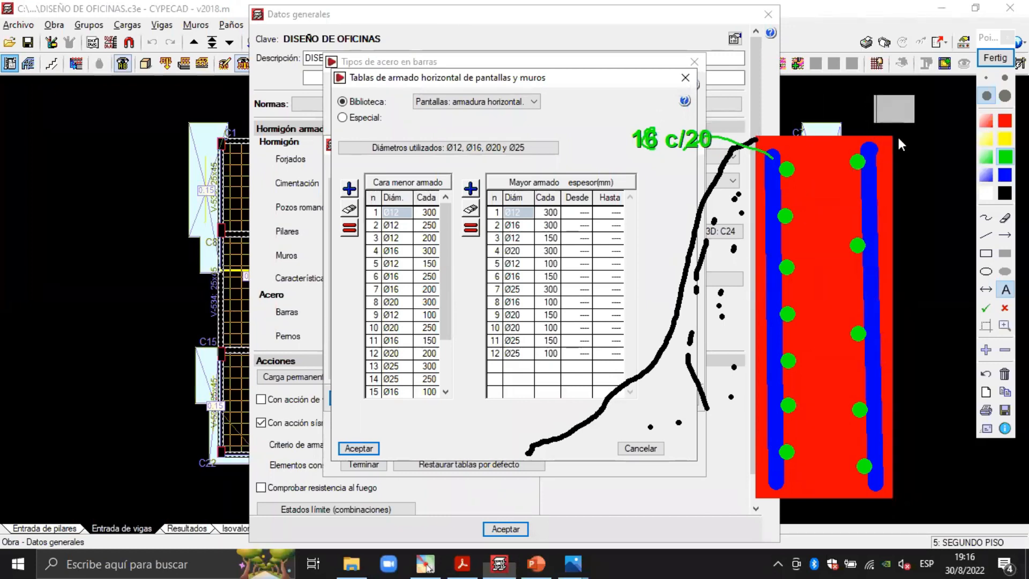
pyautogui.write('1')
pyautogui.write('c/')
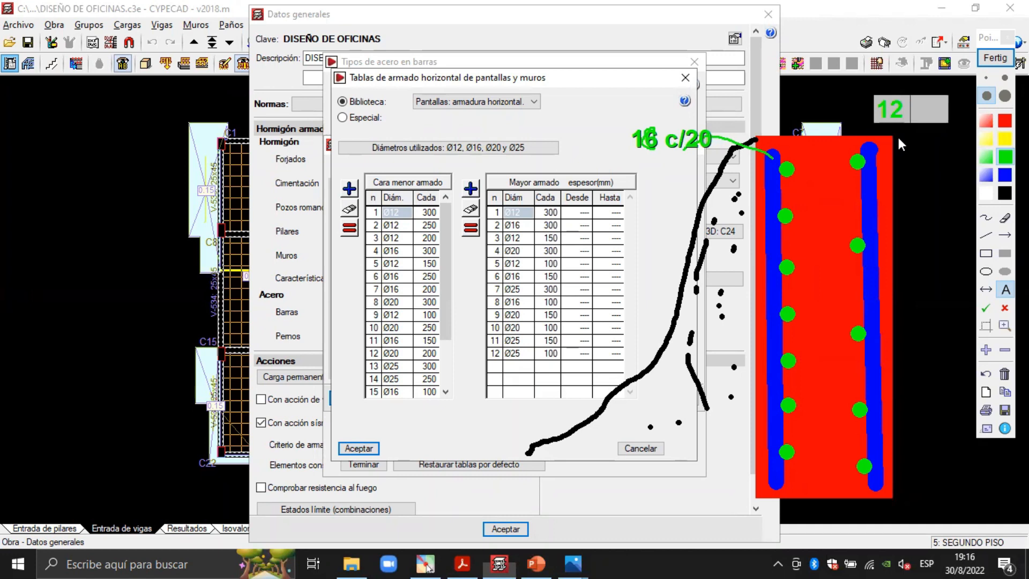
pyautogui.write('20')
pyautogui.click(899, 138)
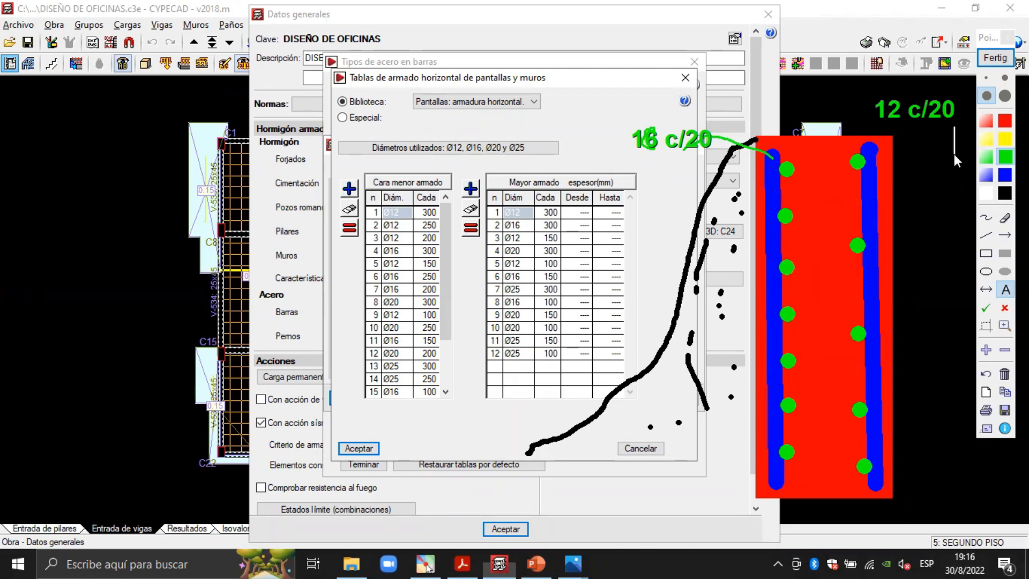
pyautogui.click(905, 203)
pyautogui.click(793, 182)
# Mark the spacing between the upper two green dots on each side with vertical green double-headed arrows, then end the annotation.
pyautogui.click(986, 289)
pyautogui.click(1005, 78)
pyautogui.moveTo(803, 163); pyautogui.dragTo(806, 217)
pyautogui.moveTo(839, 158); pyautogui.dragTo(843, 260)
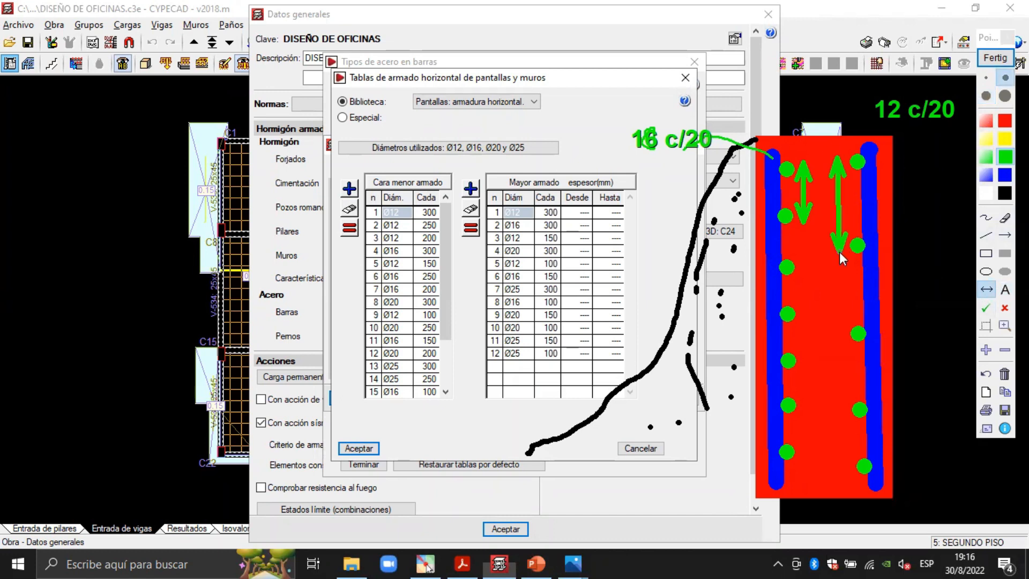
pyautogui.click(995, 58)
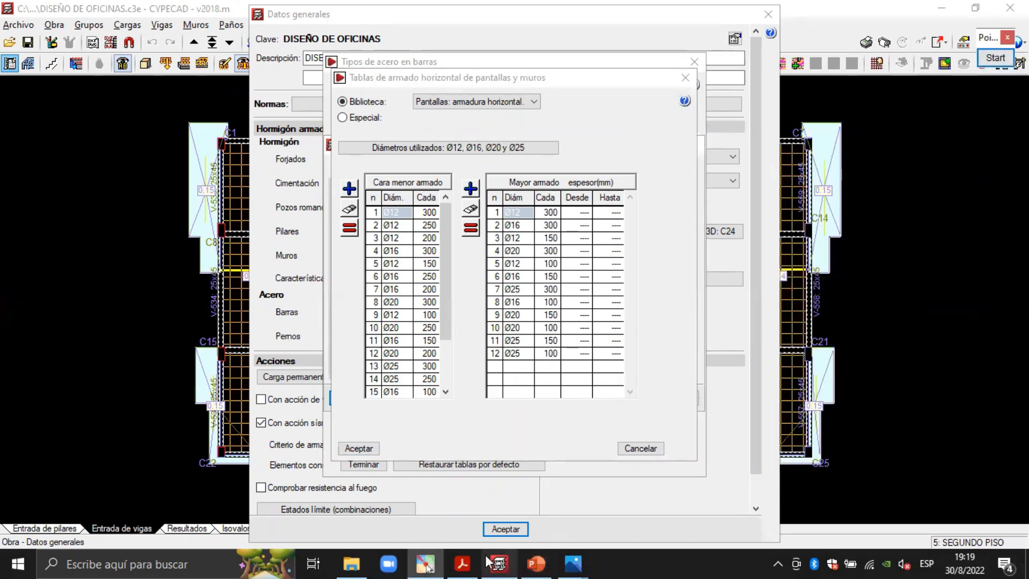
# Read clause 11.7.2 on longitudinal reinforcement spacing in 2.-NB1225001.png from the 2.-MURO DE ZOTANO folder, then return to CYPECAD.
pyautogui.moveTo(499, 562)
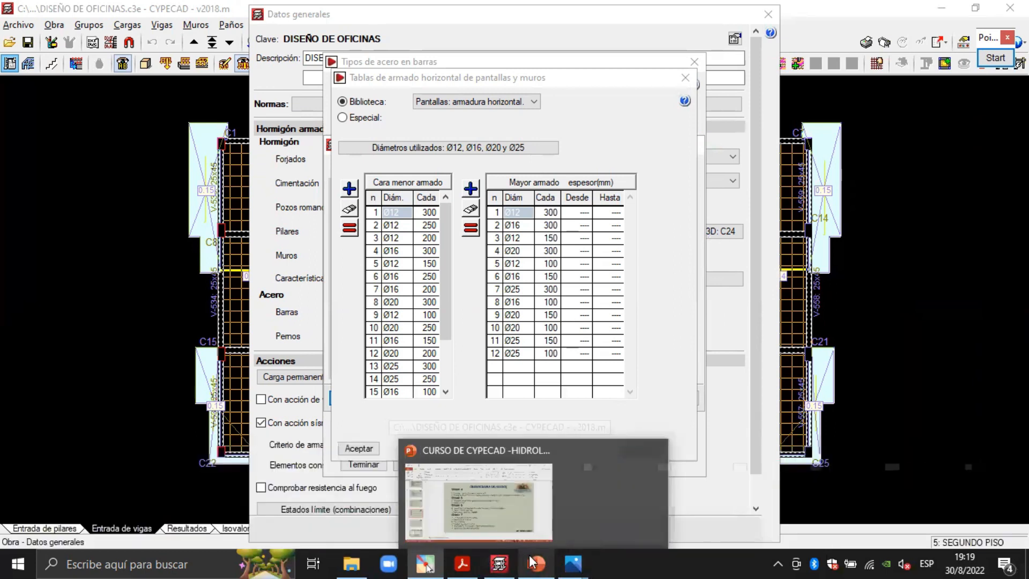
pyautogui.moveTo(356, 550)
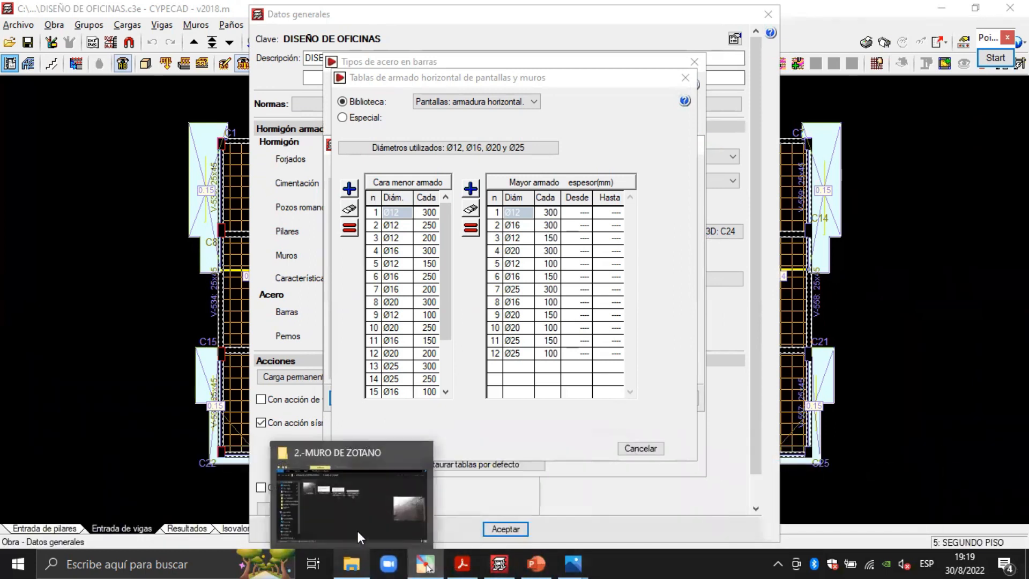
pyautogui.click(351, 499)
pyautogui.doubleClick(321, 180)
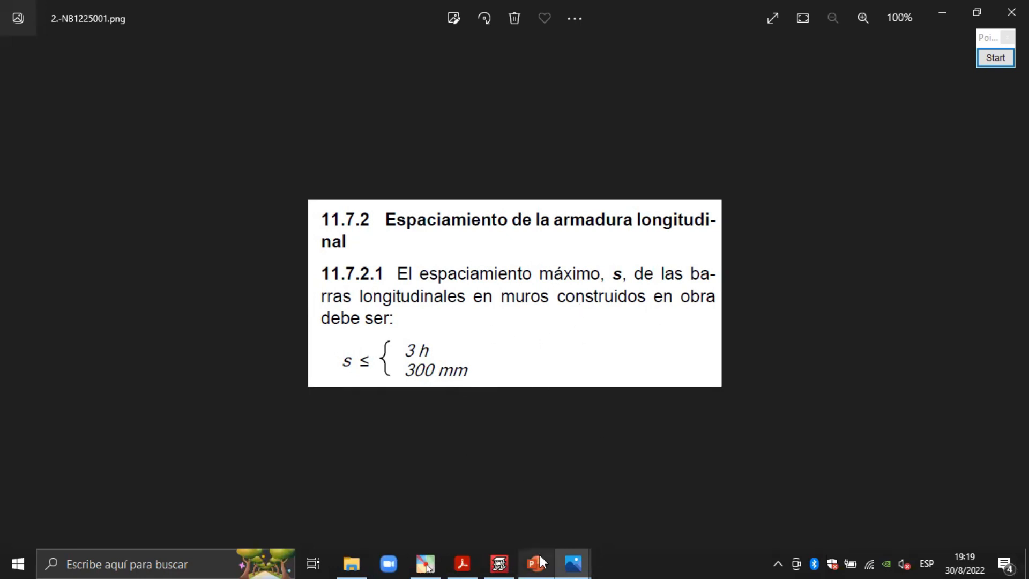
pyautogui.moveTo(499, 562)
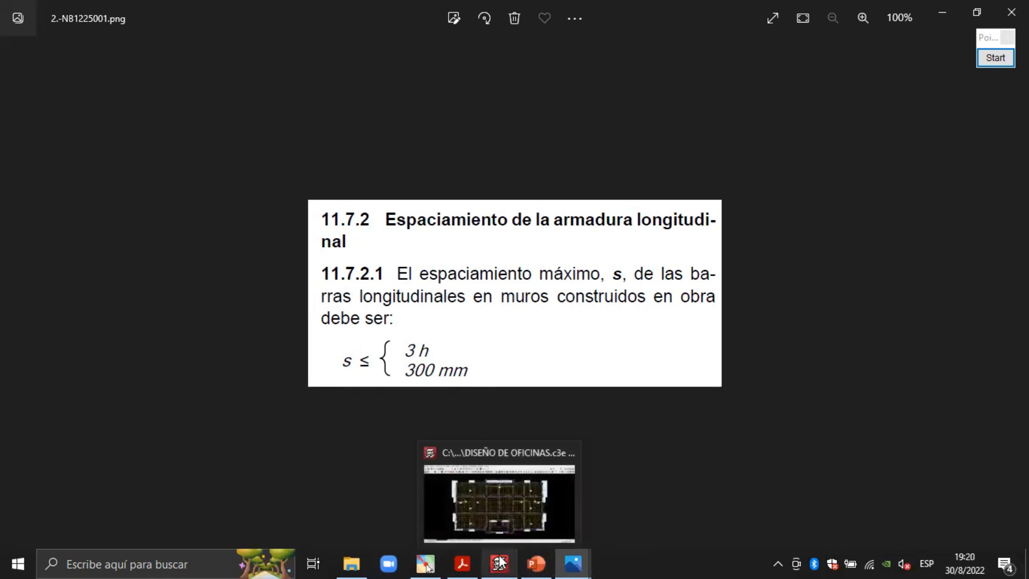
pyautogui.click(549, 513)
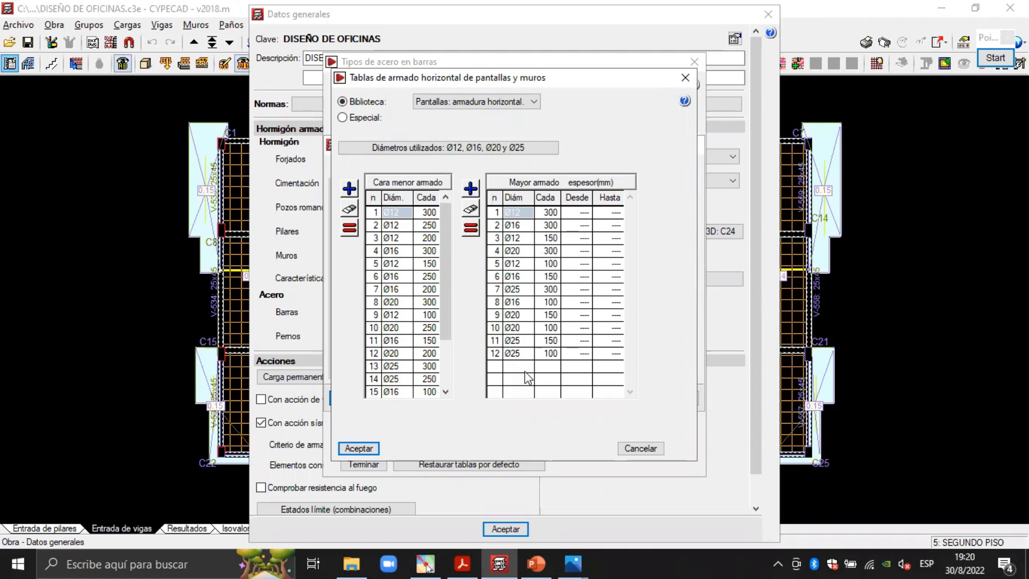
# Open the image 1.-JOSE CALAVERA.jpg from the 9.ZAPATA folder within BOTON POR POSICION ORIGINAL.
pyautogui.moveTo(348, 564)
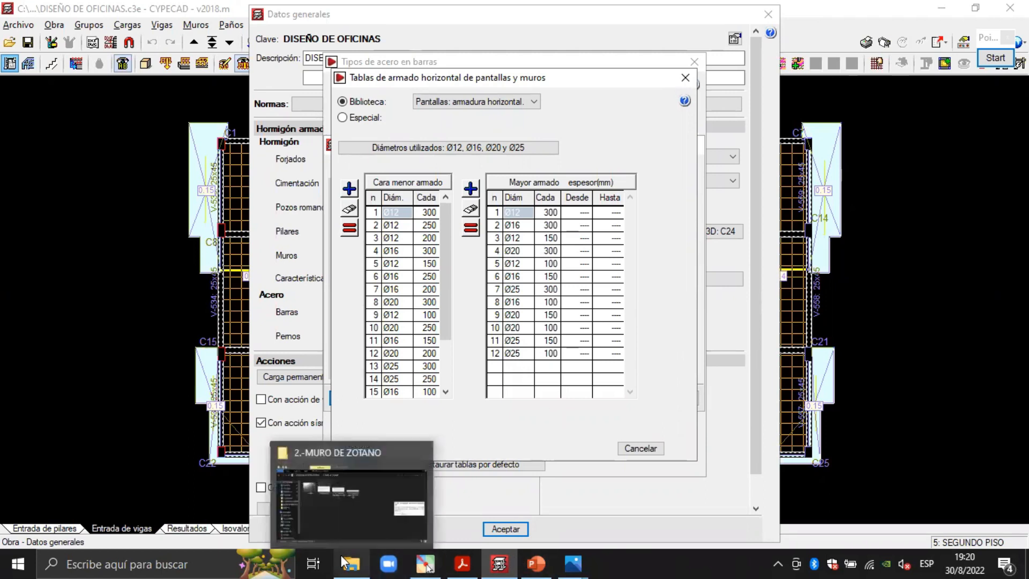
pyautogui.click(354, 517)
pyautogui.click(60, 96)
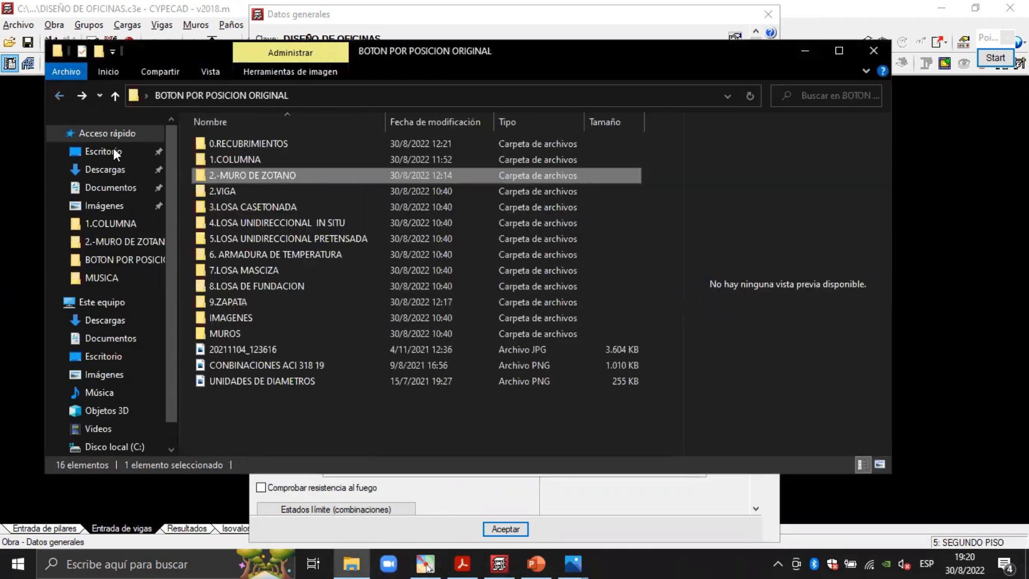
pyautogui.doubleClick(235, 308)
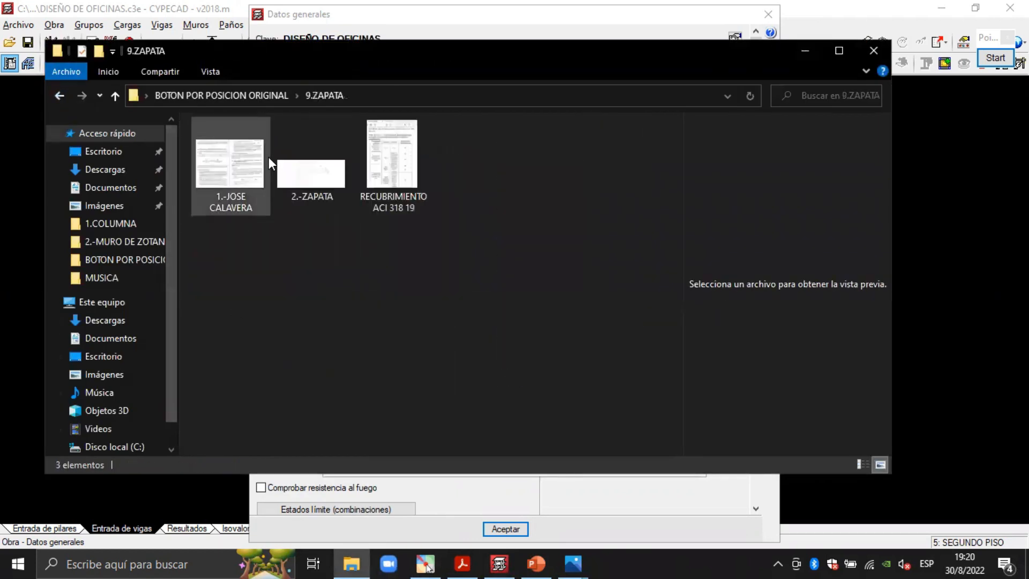
pyautogui.doubleClick(244, 165)
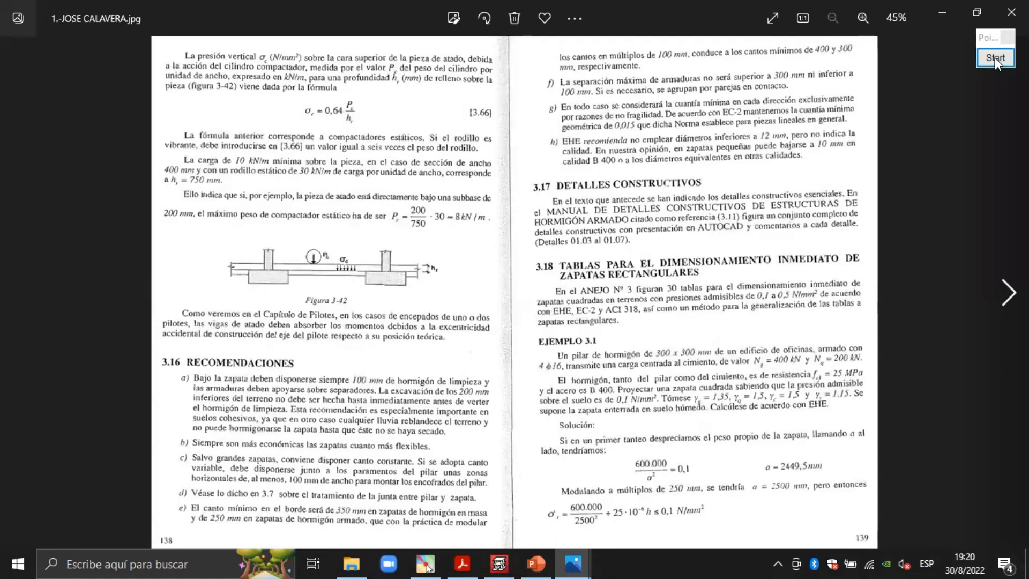
# Frame recommendation f) on maximum reinforcement spacing with a red rectangle, then end the annotation.
pyautogui.click(995, 57)
pyautogui.moveTo(513, 68); pyautogui.dragTo(881, 99)
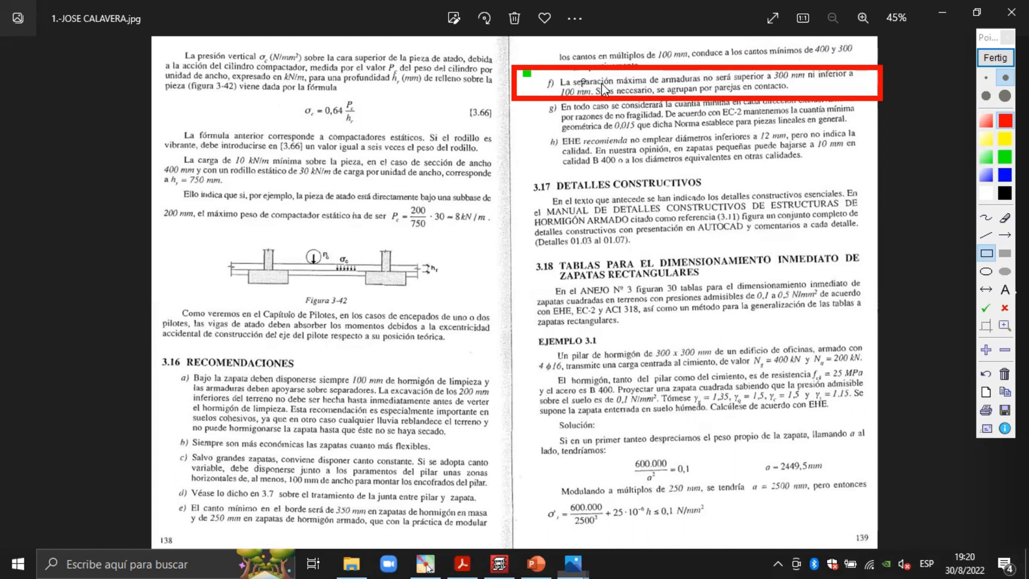
pyautogui.click(996, 57)
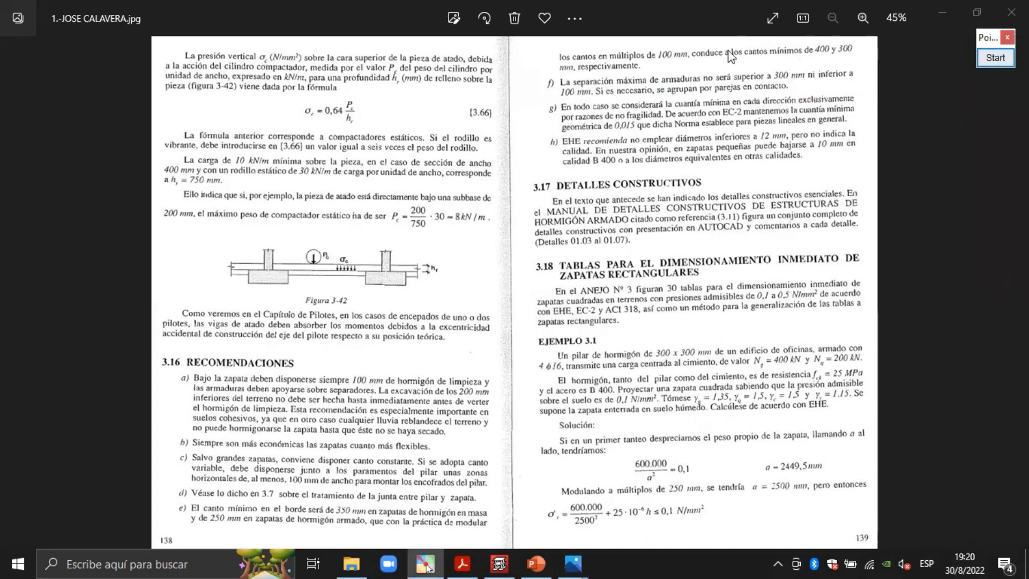
# Switch back to CYPECAD and accept the horizontal reinforcement tables for shear walls and walls.
pyautogui.moveTo(535, 562)
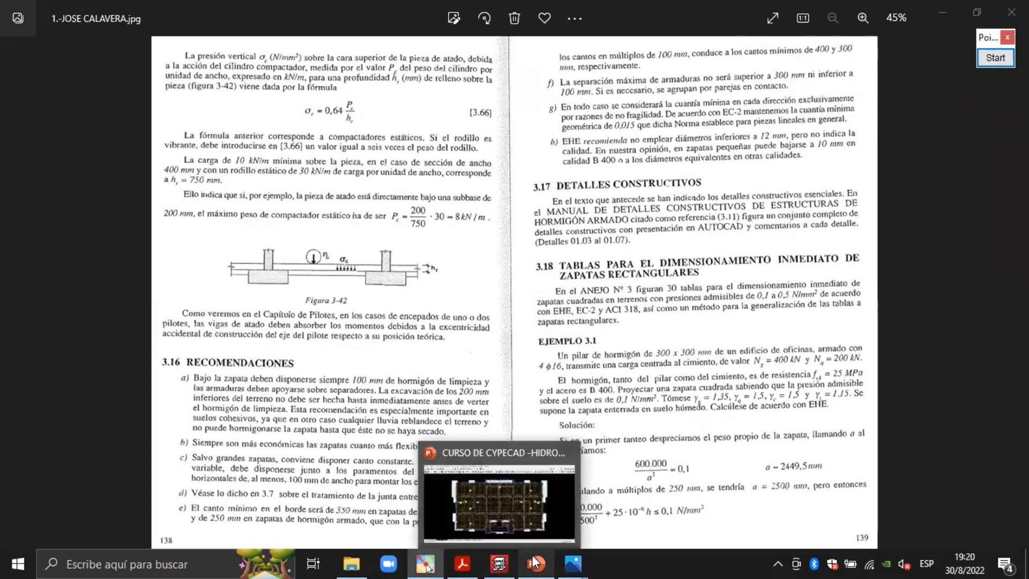
pyautogui.click(499, 563)
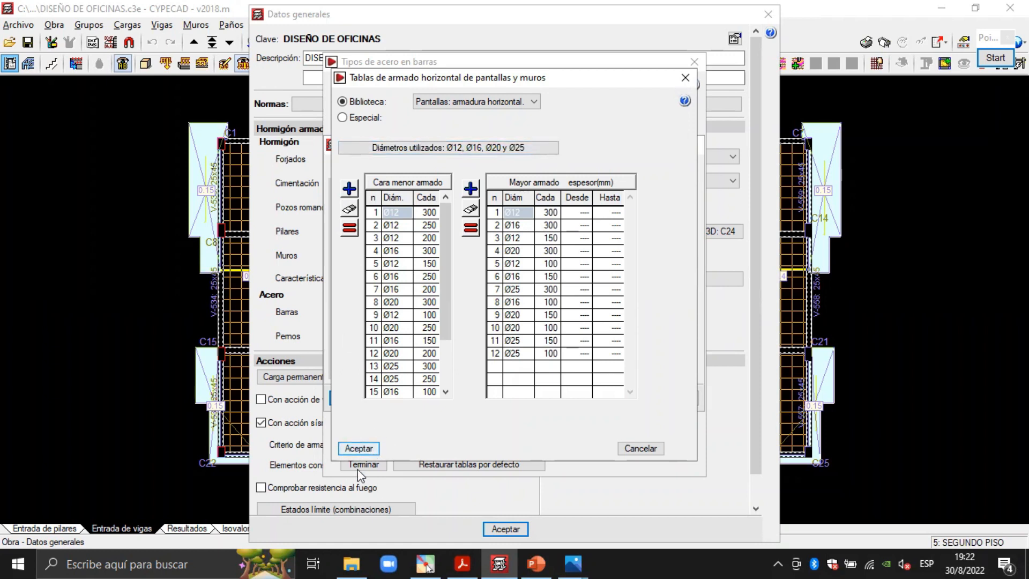
pyautogui.click(360, 449)
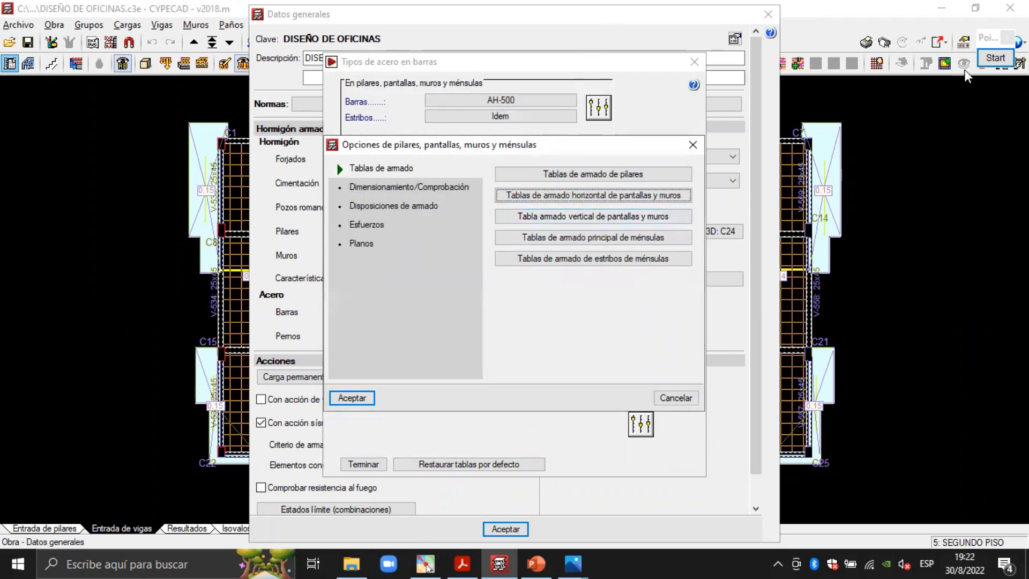
# Frame the horizontal and vertical wall reinforcement table options with one red rectangle, then end the annotation.
pyautogui.click(994, 58)
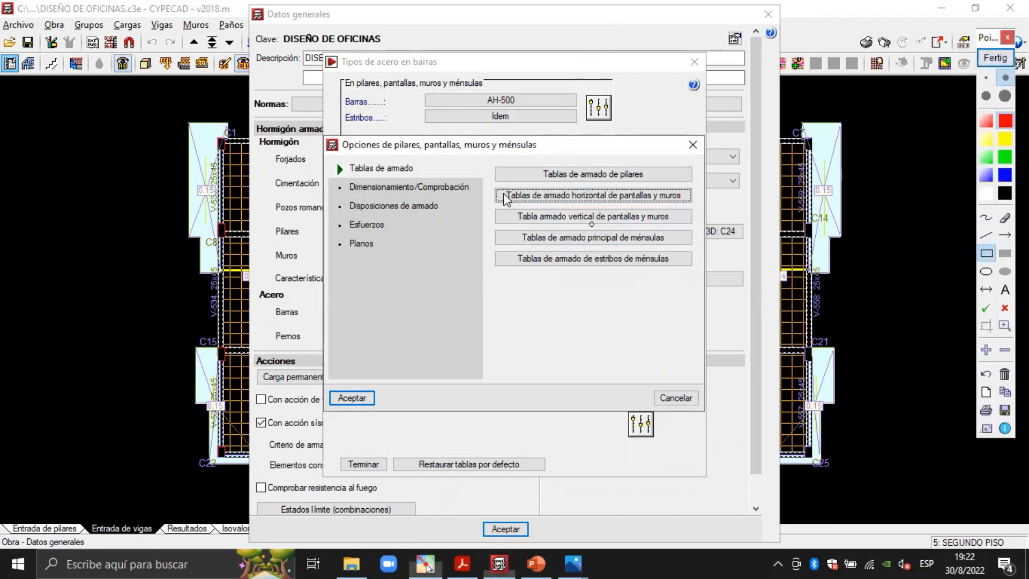
pyautogui.moveTo(486, 185)
pyautogui.mouseDown()
pyautogui.moveTo(557, 225)
pyautogui.moveTo(706, 235)
pyautogui.moveTo(712, 225)
pyautogui.mouseUp()
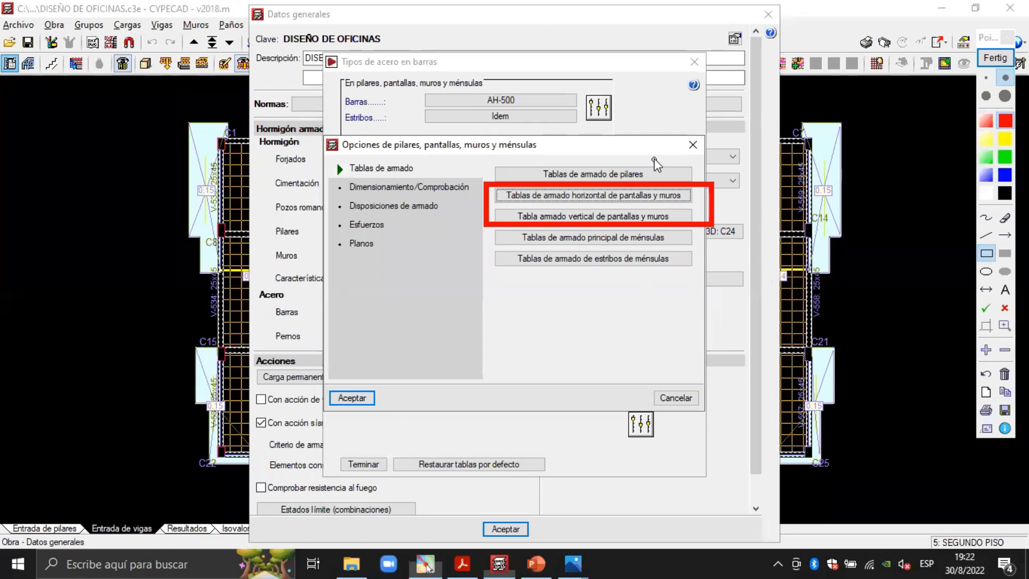
pyautogui.click(996, 57)
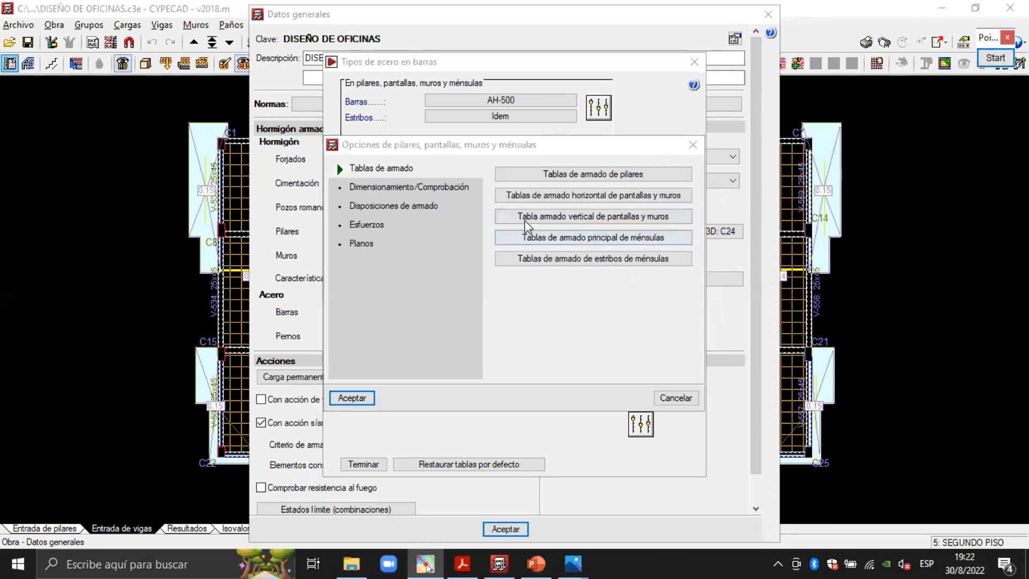
# View the vertical wall reinforcement table and the main corbel reinforcement tables, closing each without changes.
pyautogui.click(601, 221)
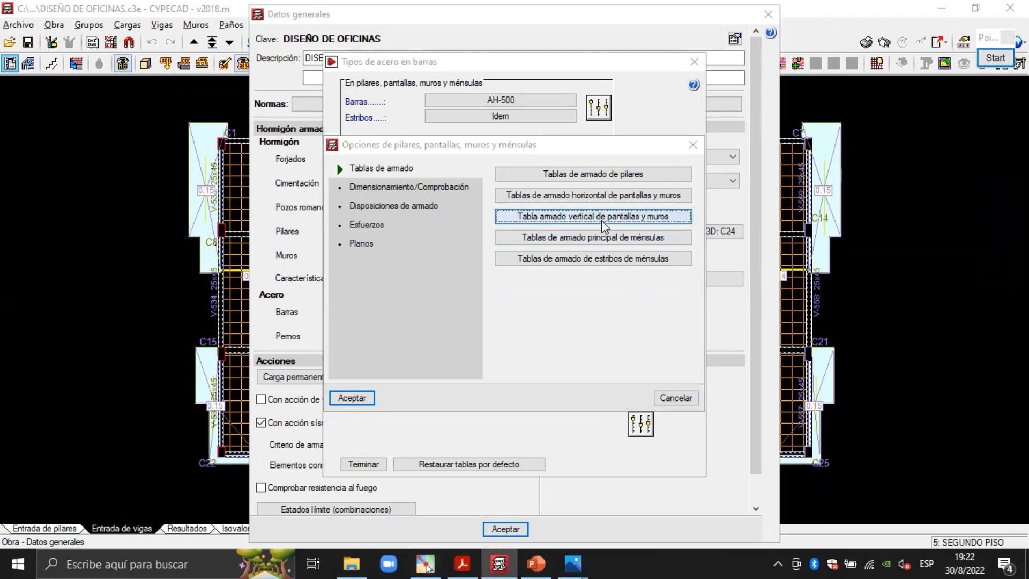
pyautogui.click(686, 79)
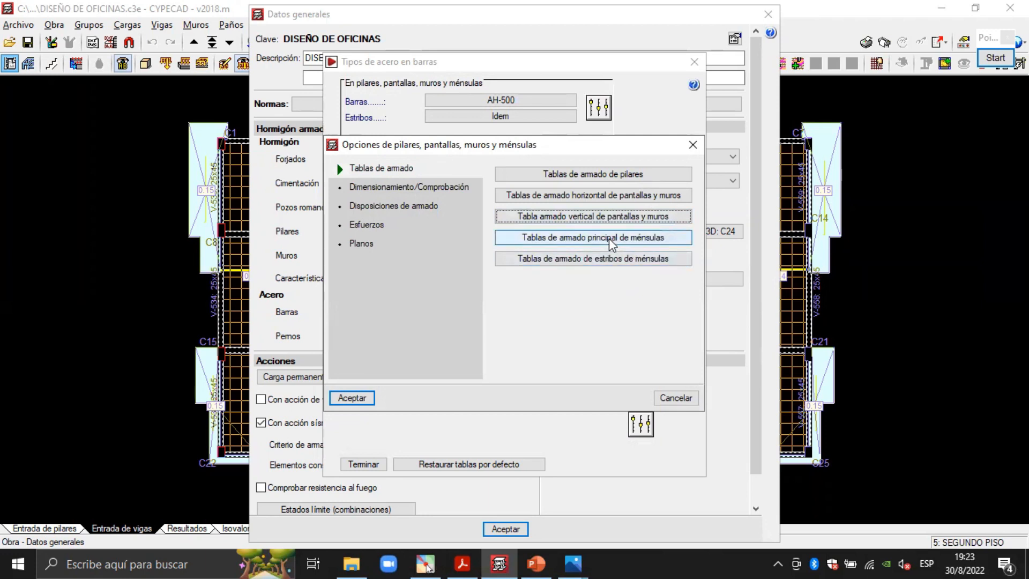
pyautogui.click(609, 238)
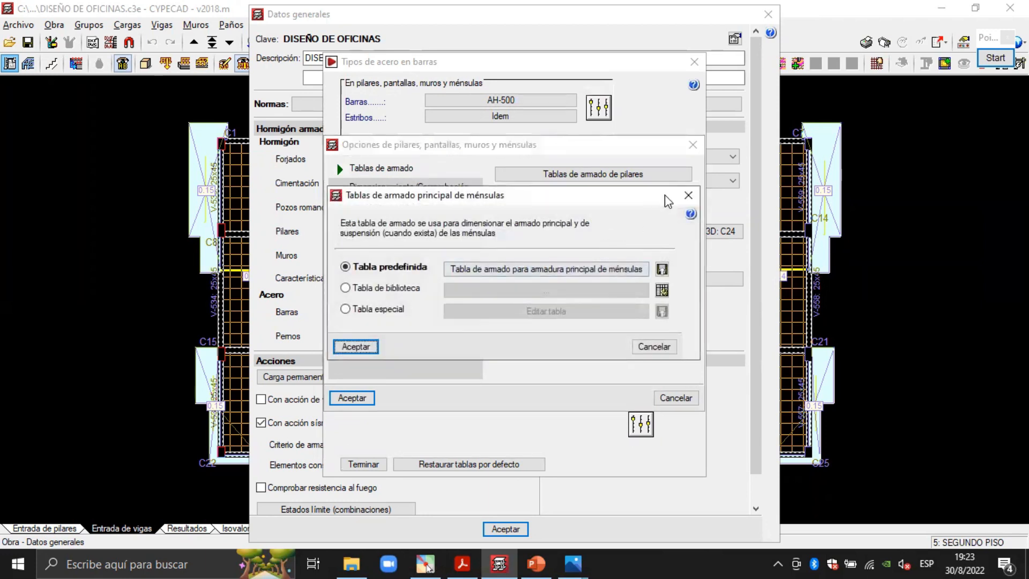
pyautogui.click(689, 196)
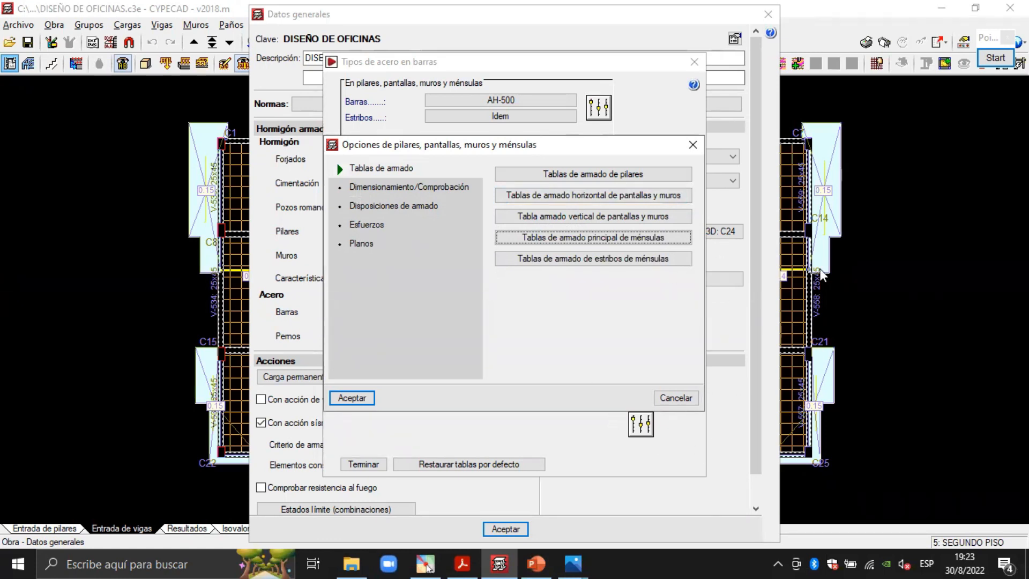
# Start a screen annotation and sketch a column with a projecting corbel freehand in red on the empty drawing area beside the dialogs.
pyautogui.click(426, 564)
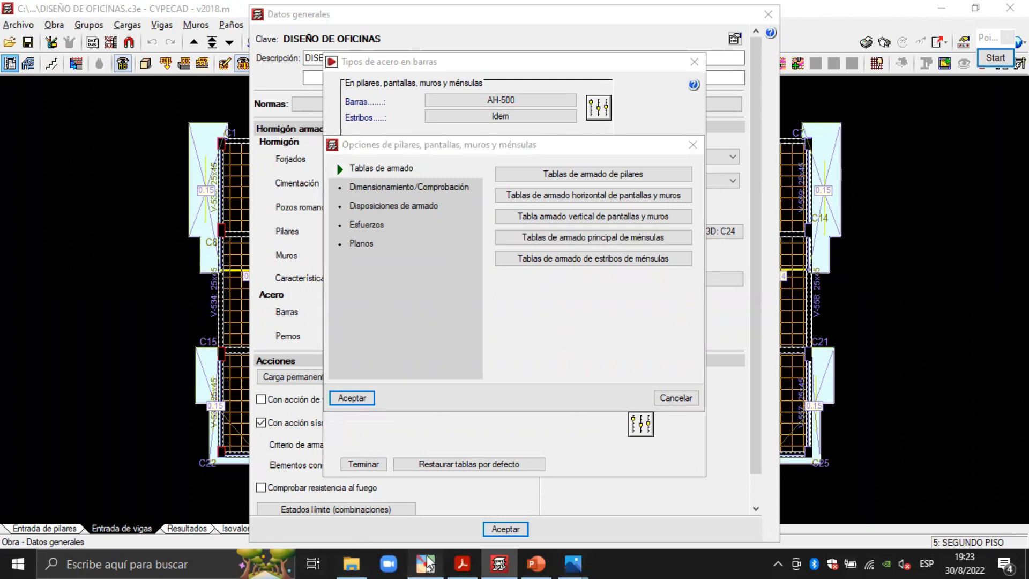
pyautogui.click(996, 57)
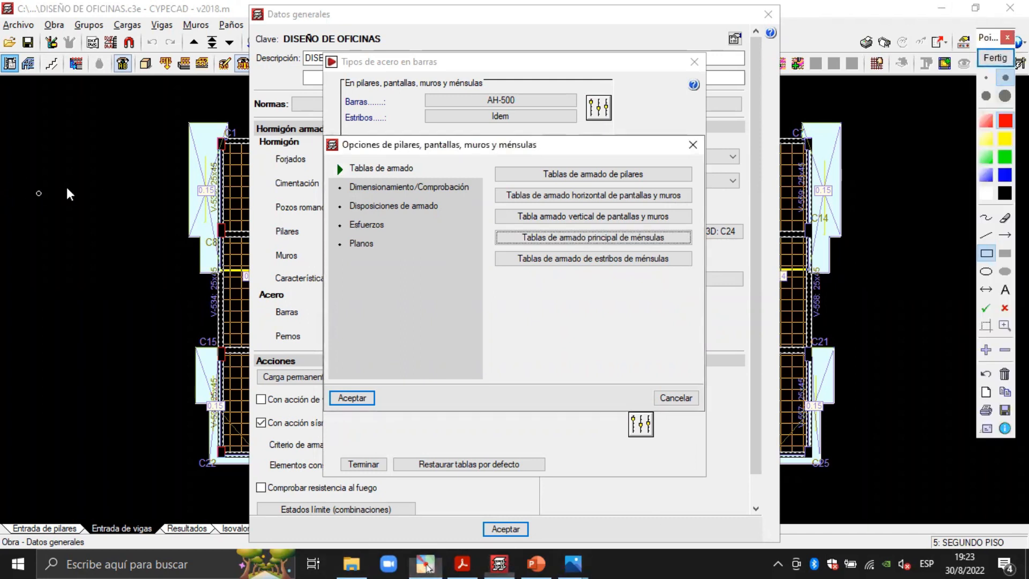
pyautogui.moveTo(36, 146); pyautogui.dragTo(49, 222)
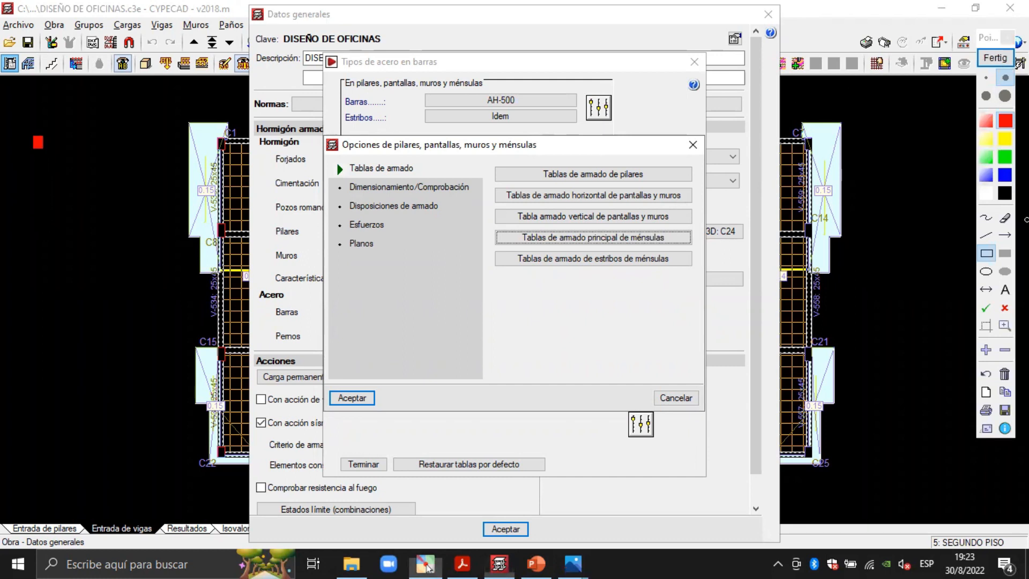
pyautogui.click(986, 218)
pyautogui.click(38, 142)
pyautogui.moveTo(37, 143); pyautogui.dragTo(40, 233)
pyautogui.click(94, 136)
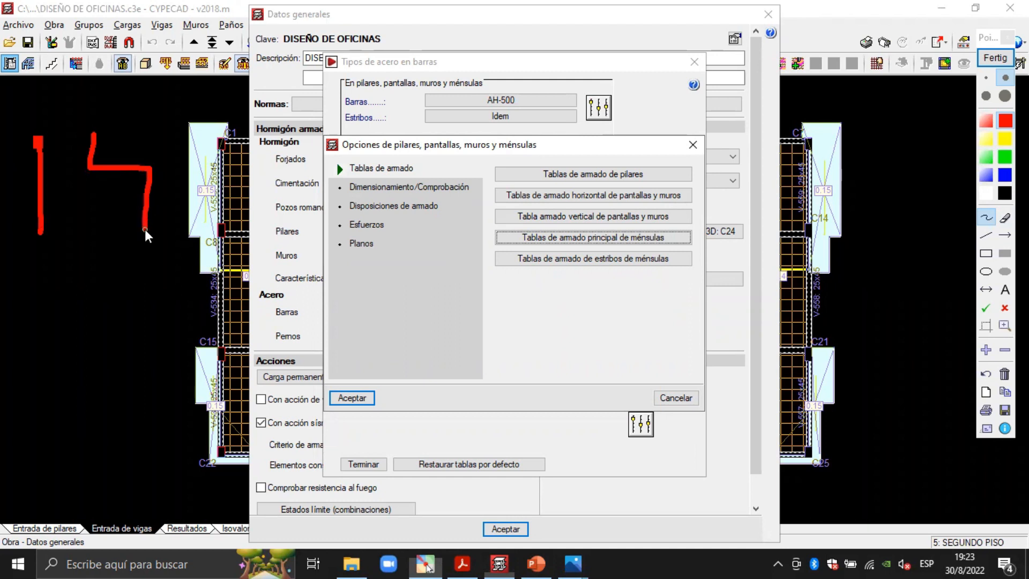
pyautogui.moveTo(40, 245); pyautogui.dragTo(43, 320)
pyautogui.moveTo(82, 138); pyautogui.dragTo(83, 138)
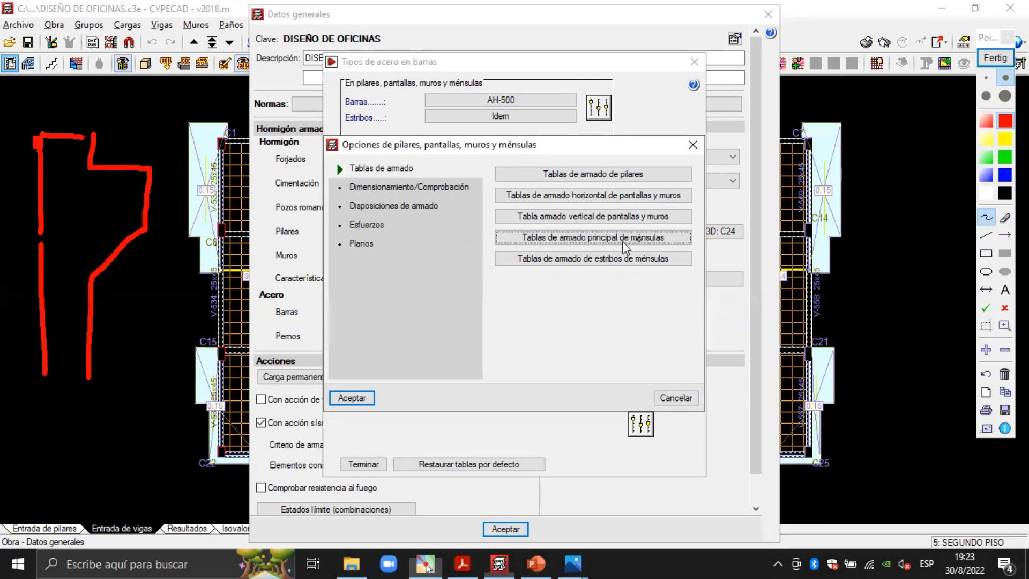
# Underline "principal" in the main corbel reinforcement option in red and draw the main reinforcement loop in green inside the corbel sketch.
pyautogui.click(603, 244)
pyautogui.click(590, 245)
pyautogui.click(588, 244)
pyautogui.moveTo(588, 245); pyautogui.dragTo(616, 245)
pyautogui.click(1005, 157)
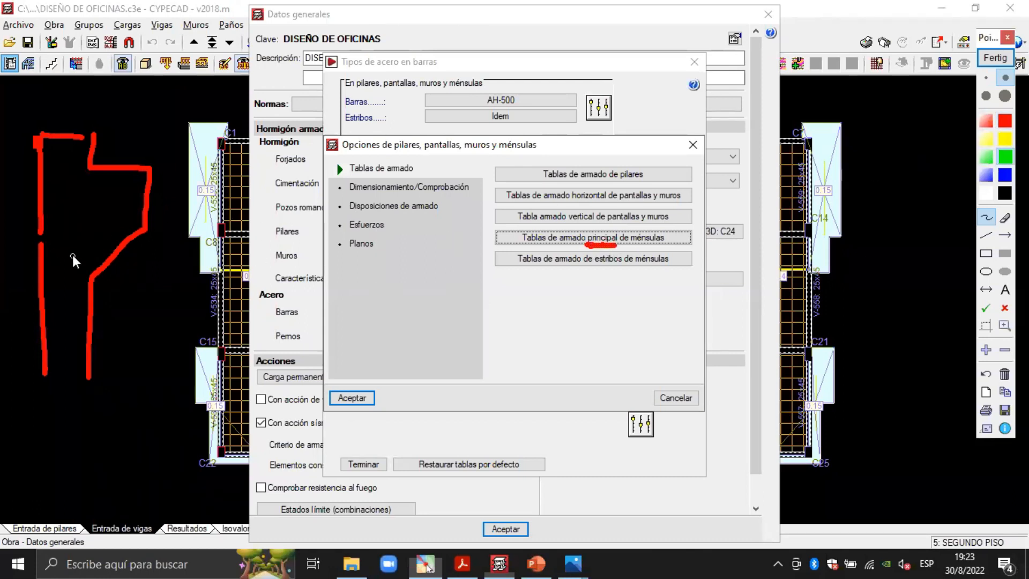
pyautogui.moveTo(58, 264); pyautogui.dragTo(59, 185)
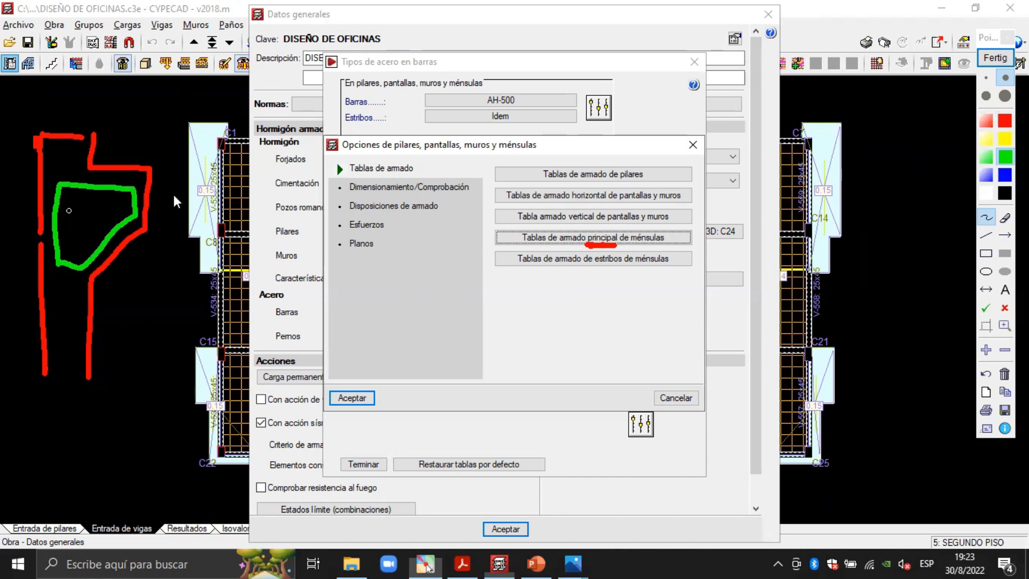
# Underline "estribos" in the corbel stirrup option in blue, draw blue horizontal stirrups inside the green loop, and end the annotation.
pyautogui.click(1005, 175)
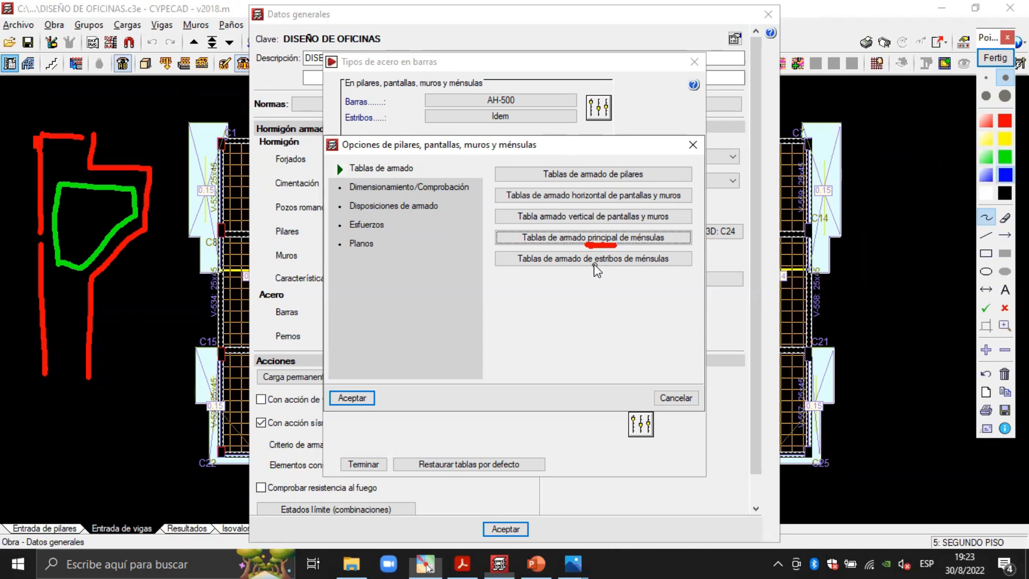
pyautogui.moveTo(594, 265); pyautogui.dragTo(629, 268)
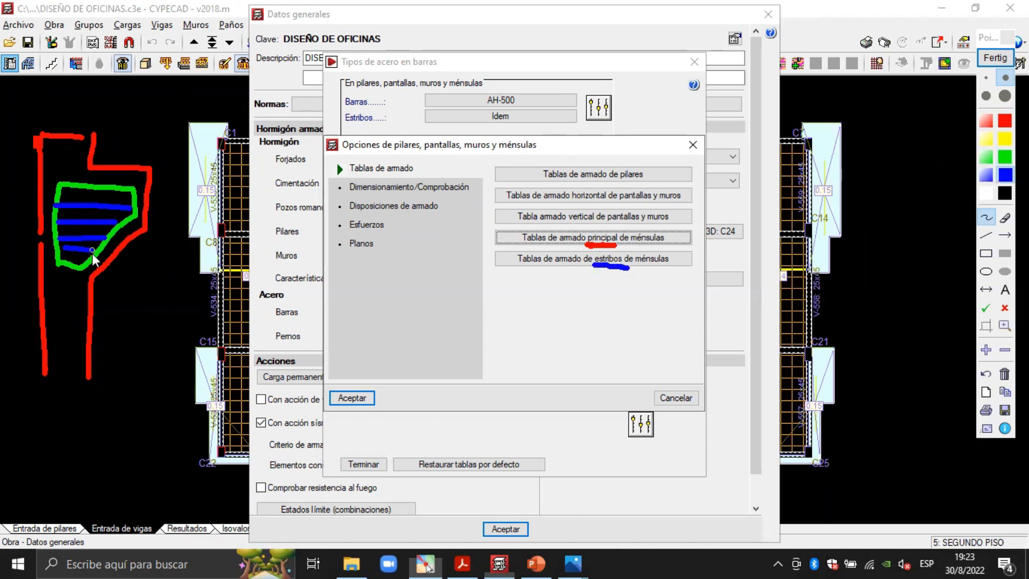
pyautogui.click(997, 58)
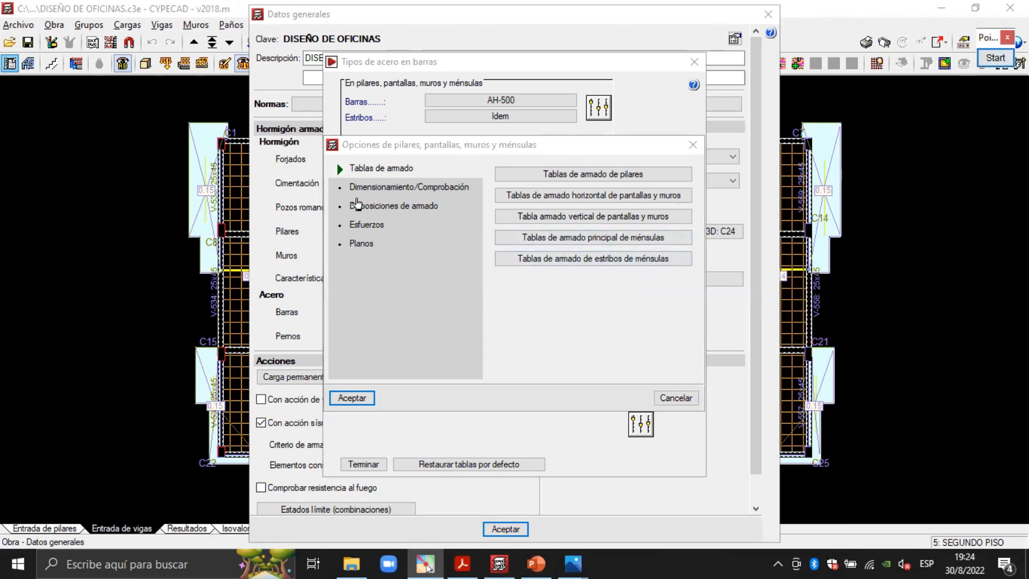
# Review the maximum vertical bar length and short-span joining length in the Disposición de barras settings, and accept them.
pyautogui.click(403, 206)
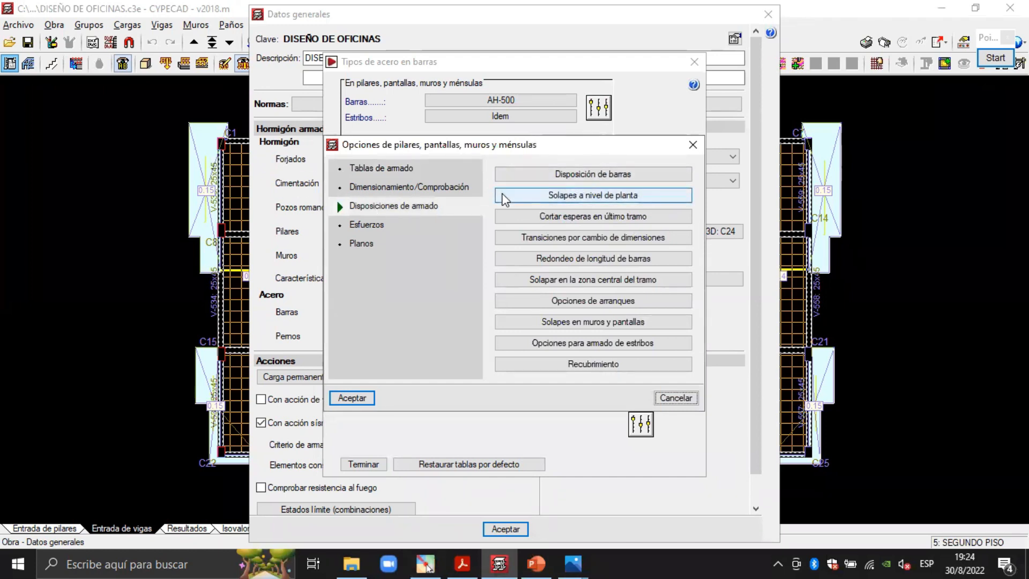
pyautogui.click(610, 175)
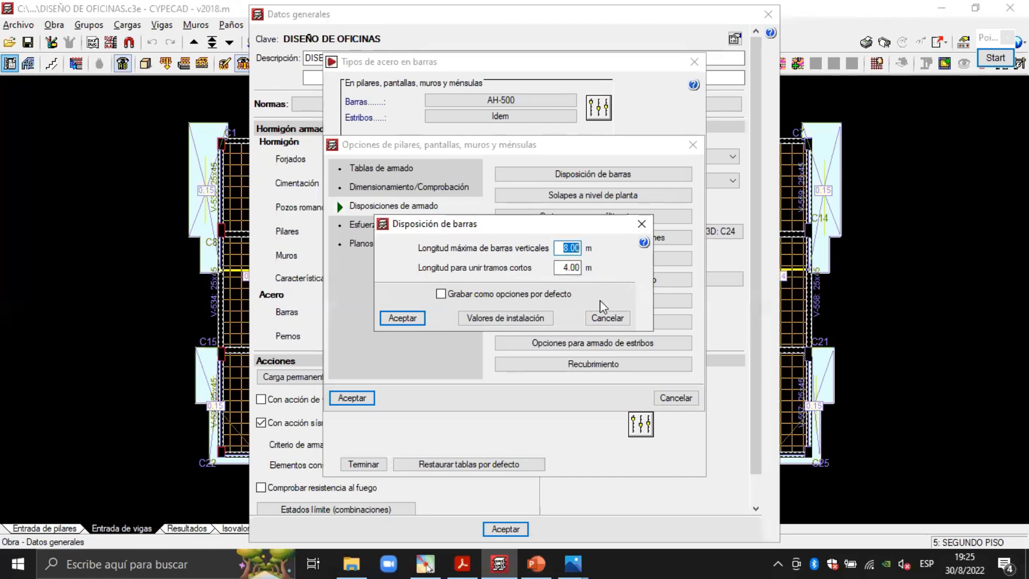
pyautogui.click(402, 318)
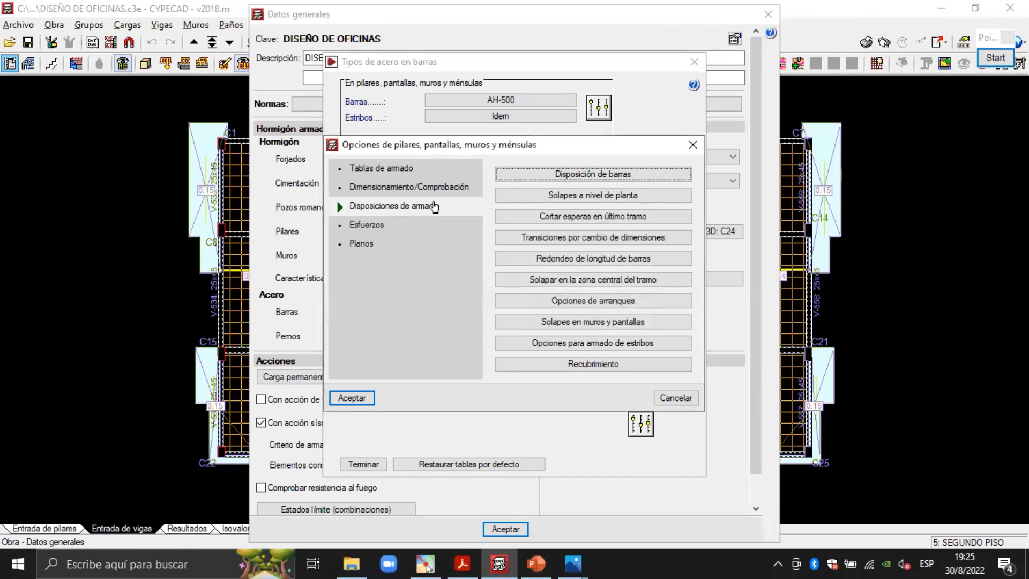
# Open the Solapes a nivel de planta options and sketch a blue two-bay frame with one intermediate beam, placing a green check mark above its outer column.
pyautogui.click(589, 198)
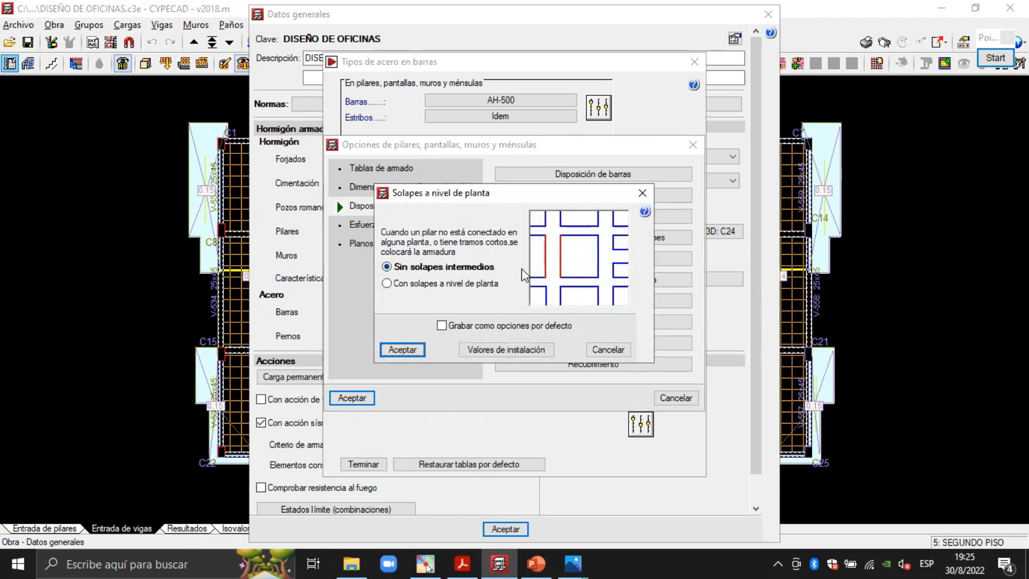
pyautogui.click(996, 57)
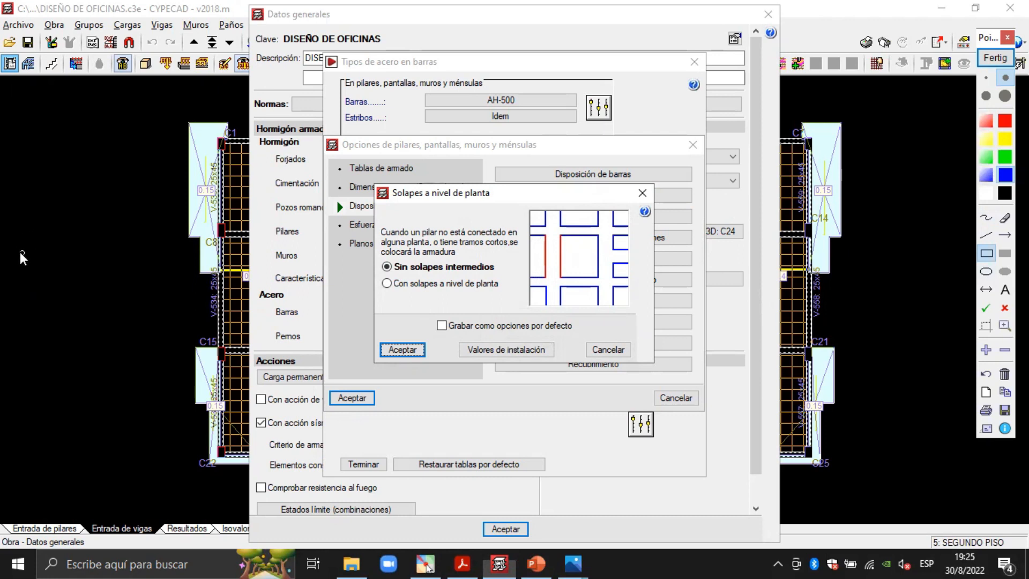
pyautogui.moveTo(11, 239)
pyautogui.mouseDown()
pyautogui.moveTo(175, 238)
pyautogui.moveTo(185, 435)
pyautogui.mouseUp()
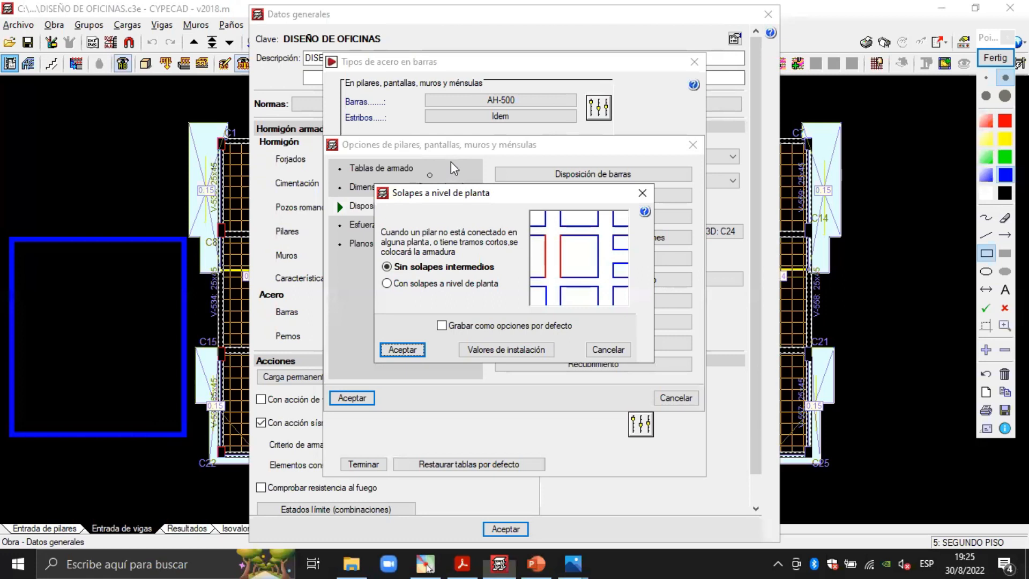
pyautogui.click(987, 96)
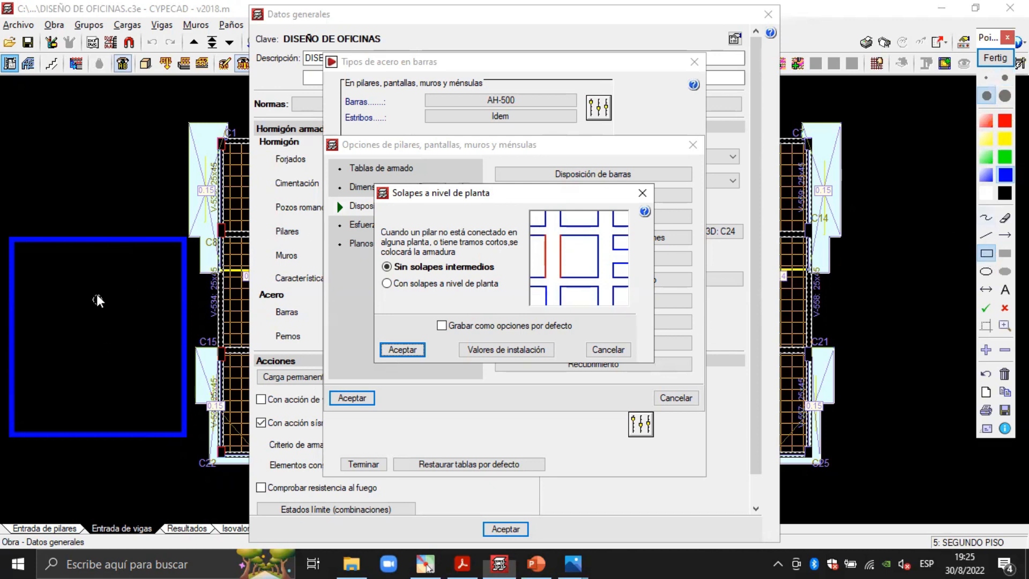
pyautogui.moveTo(70, 240)
pyautogui.mouseDown()
pyautogui.moveTo(91, 249)
pyautogui.moveTo(185, 433)
pyautogui.mouseUp()
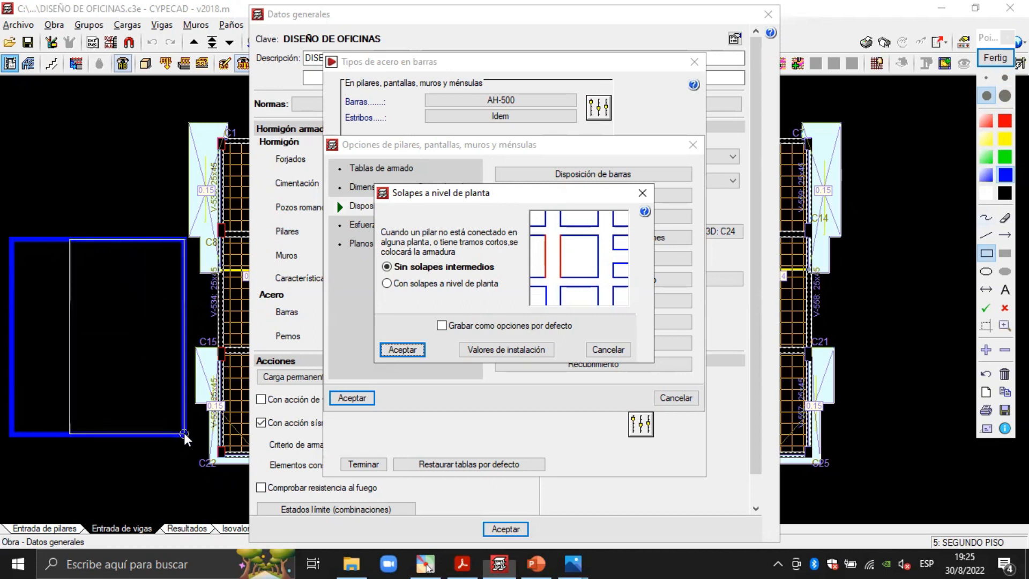
pyautogui.click(989, 233)
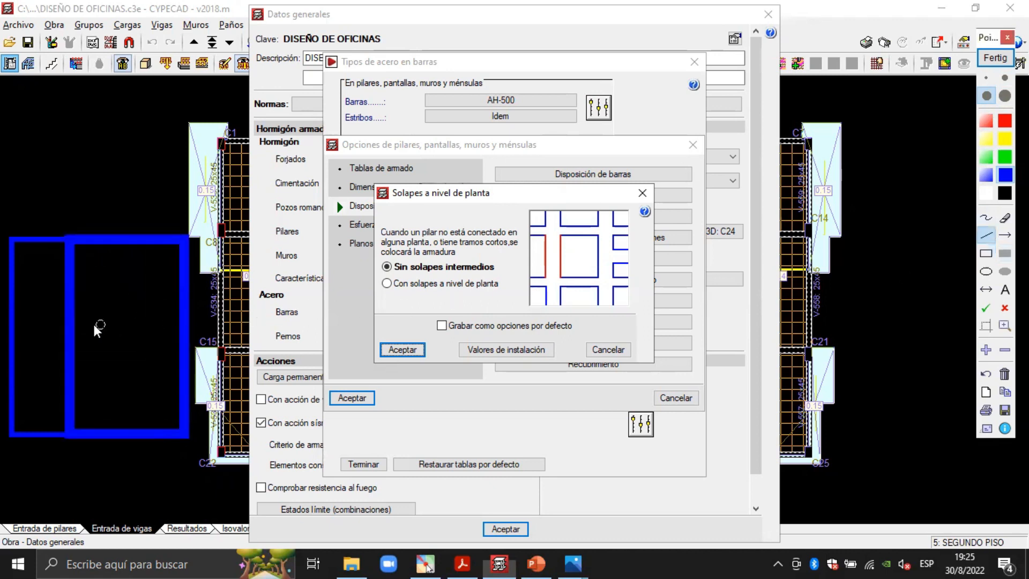
pyautogui.moveTo(75, 324); pyautogui.dragTo(181, 325)
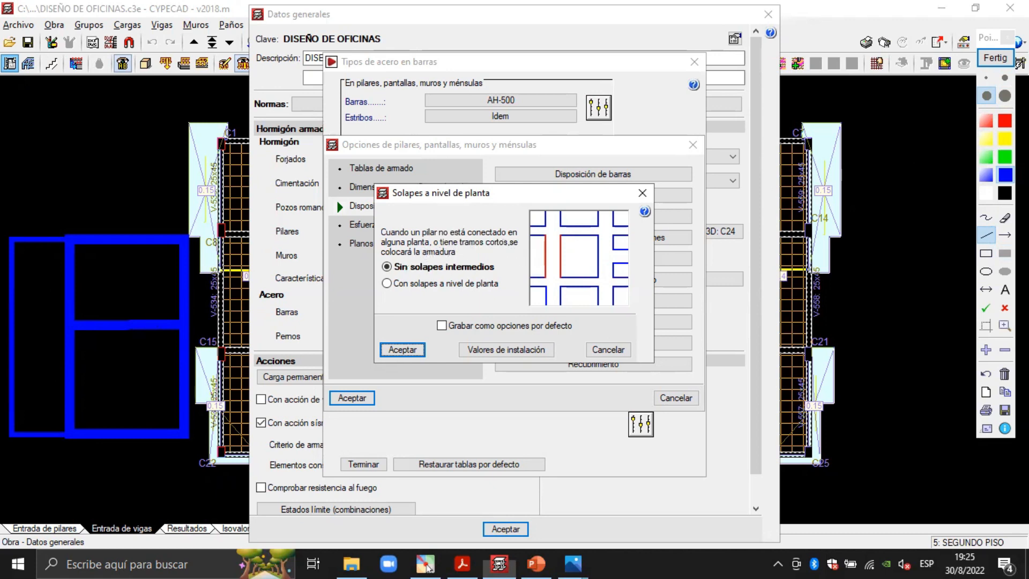
pyautogui.click(986, 307)
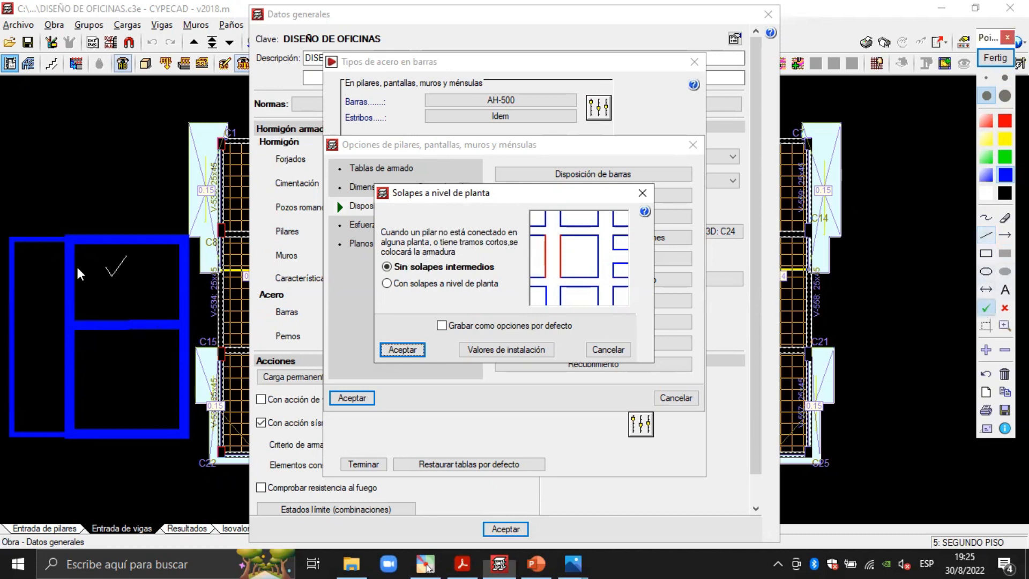
pyautogui.click(27, 224)
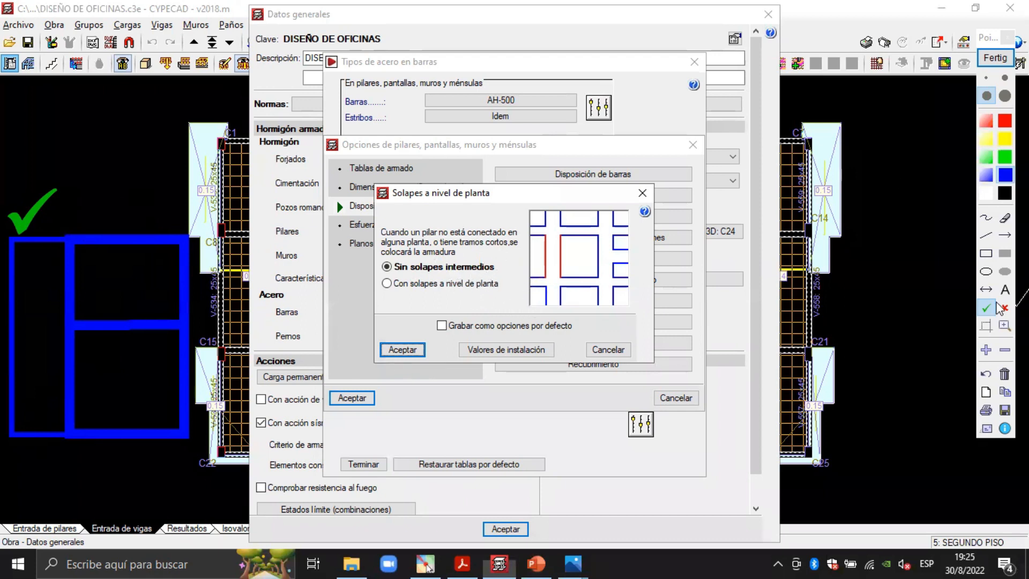
# Draw thin red lapped bars along the middle and outer columns of the frame sketch, end the annotation, and accept the floor-level lap options.
pyautogui.click(987, 235)
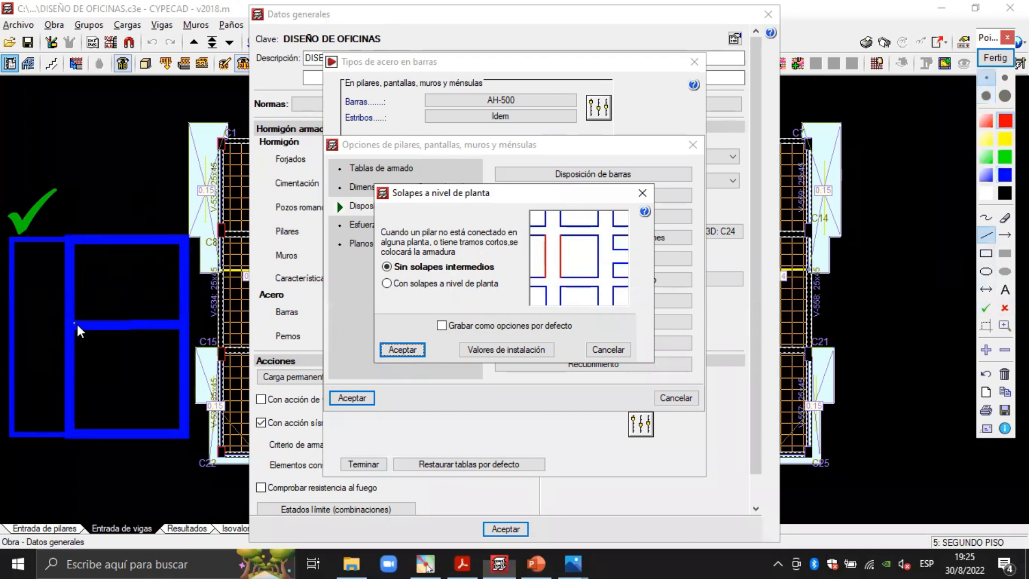
pyautogui.moveTo(75, 324); pyautogui.dragTo(74, 432)
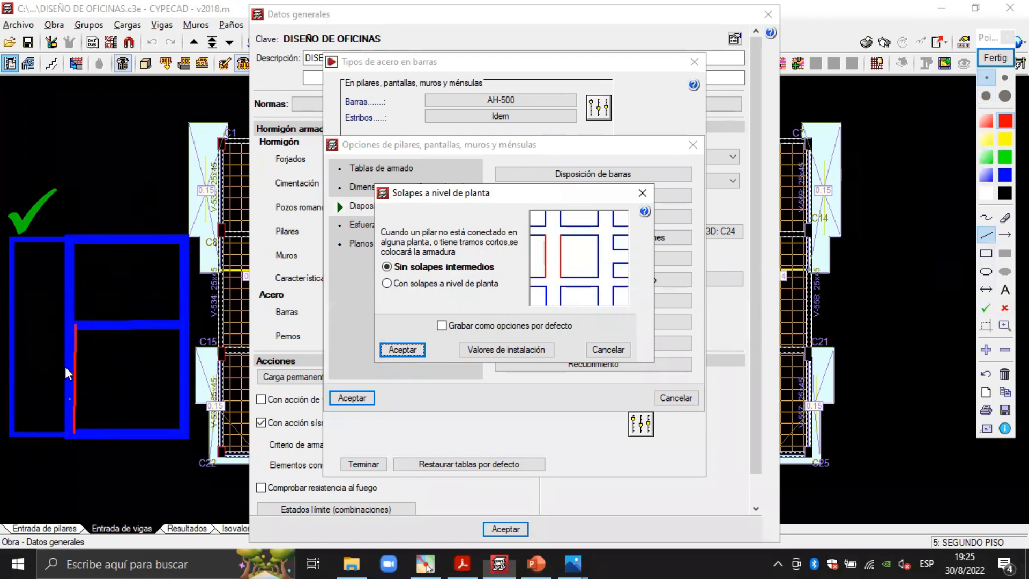
pyautogui.moveTo(68, 223); pyautogui.dragTo(69, 337)
pyautogui.moveTo(73, 257); pyautogui.dragTo(73, 257)
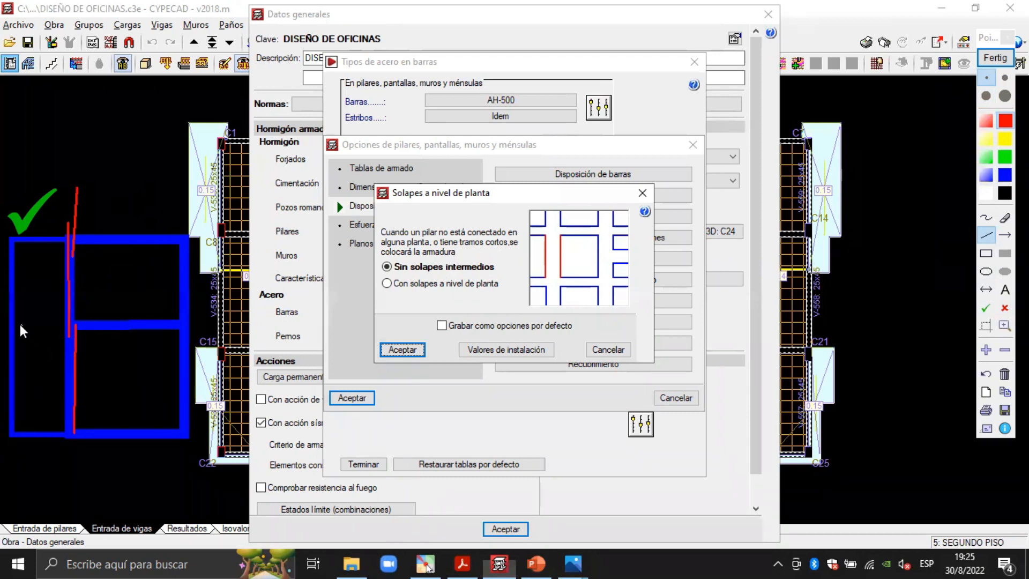
pyautogui.moveTo(19, 321); pyautogui.dragTo(22, 428)
pyautogui.moveTo(26, 234); pyautogui.dragTo(29, 321)
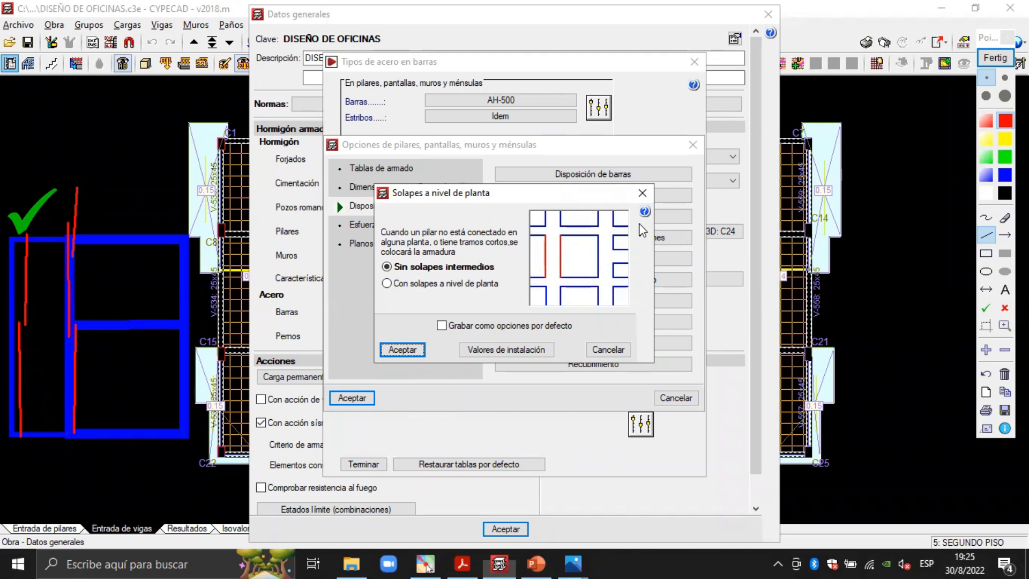
pyautogui.click(989, 59)
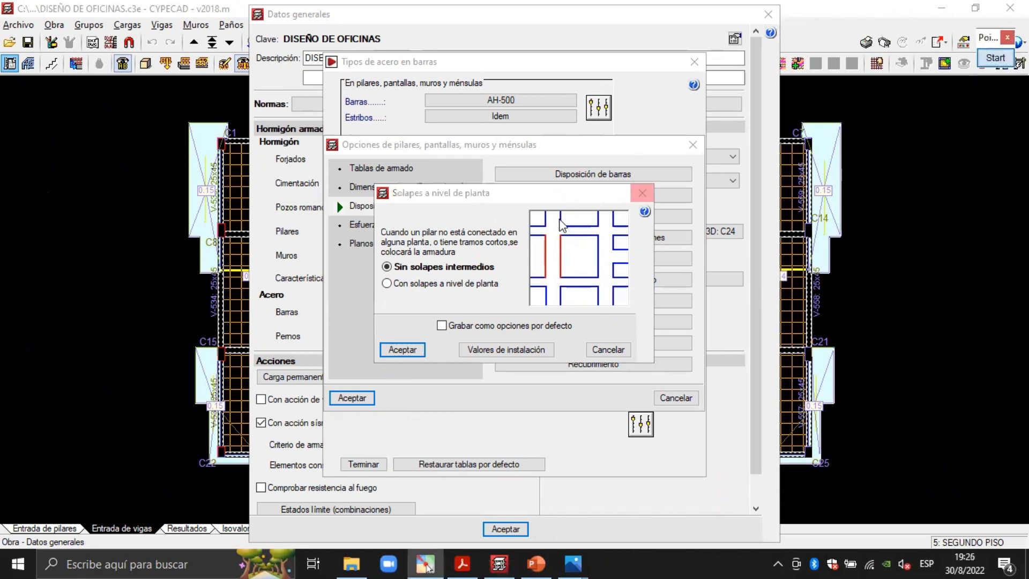
pyautogui.click(404, 350)
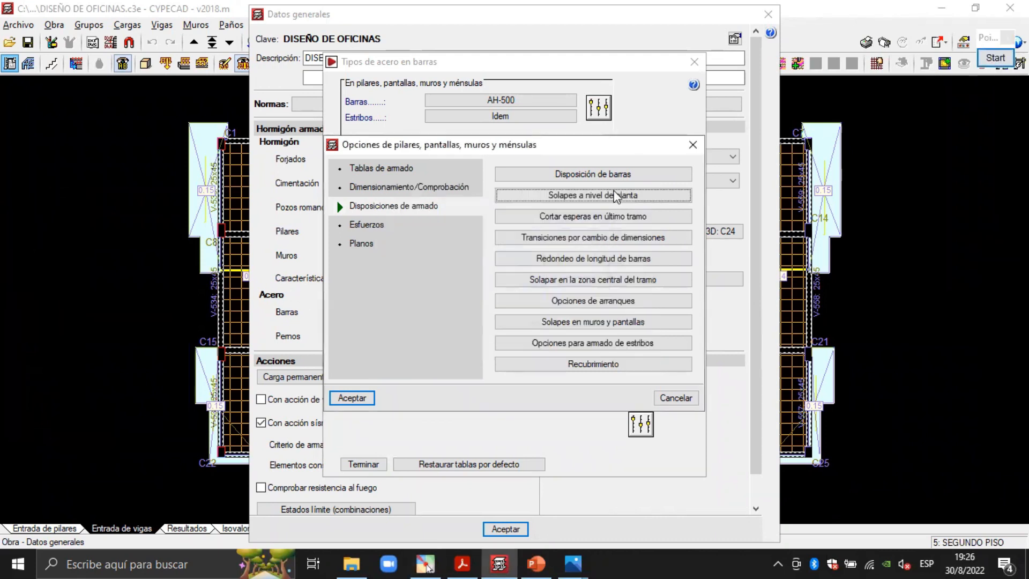
# Open the Transiciones por cambio de dimensiones settings, and view the image "10.TRANSICION POR CAMBIO DE SECCION NB 1225001" from the 1.COLUMNA folder.
pyautogui.click(601, 237)
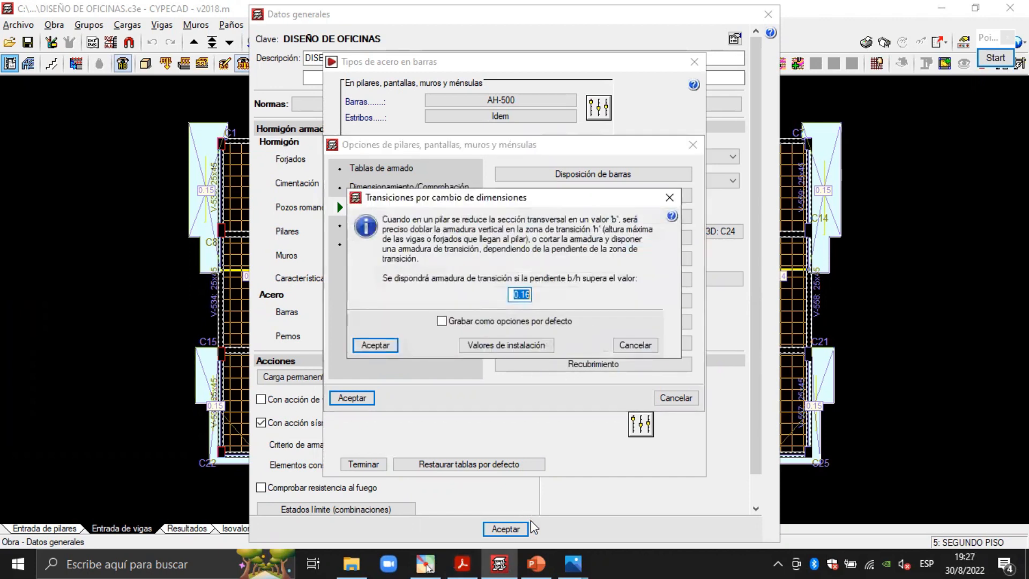
pyautogui.moveTo(525, 562)
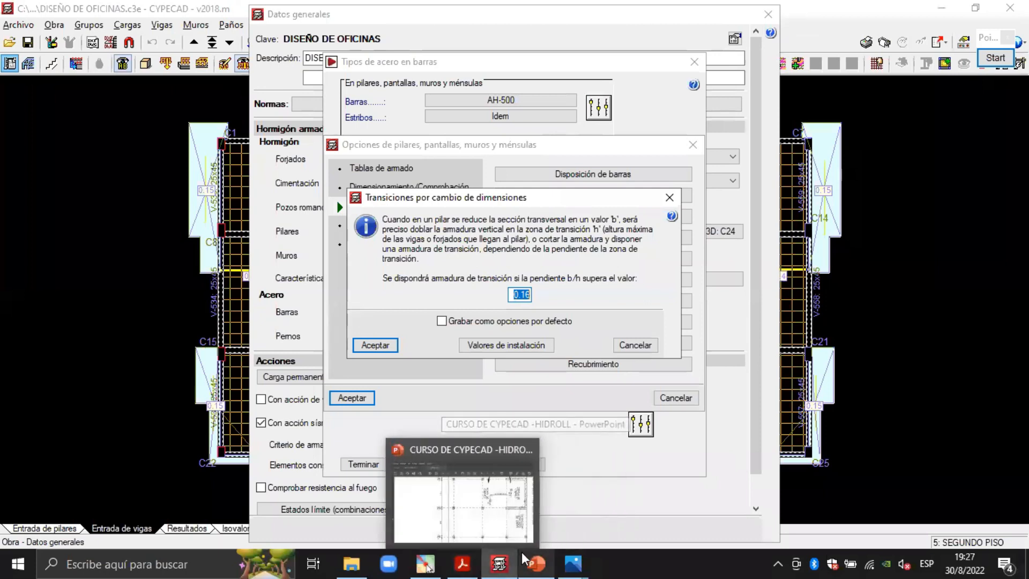
pyautogui.click(353, 562)
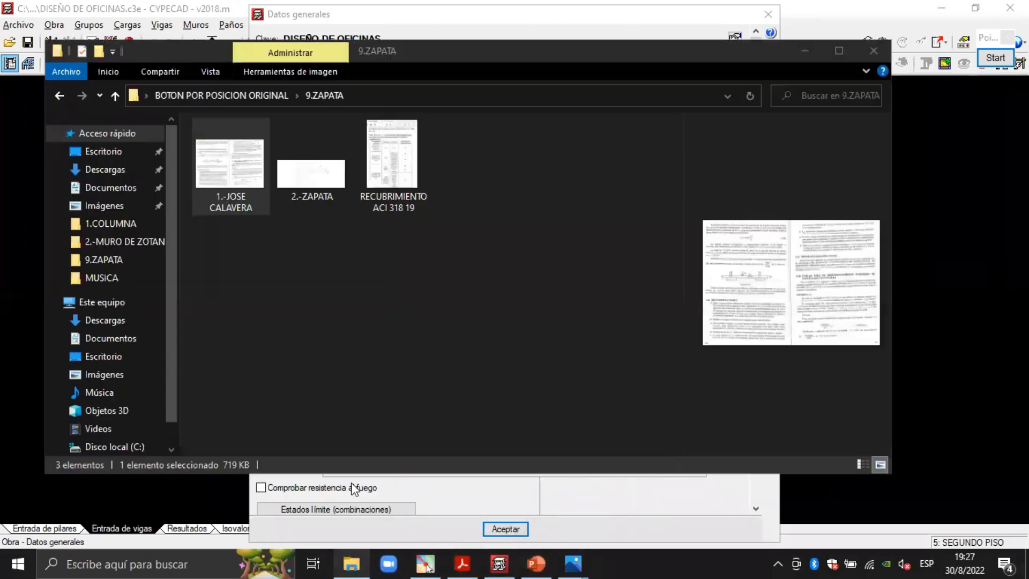
pyautogui.click(57, 98)
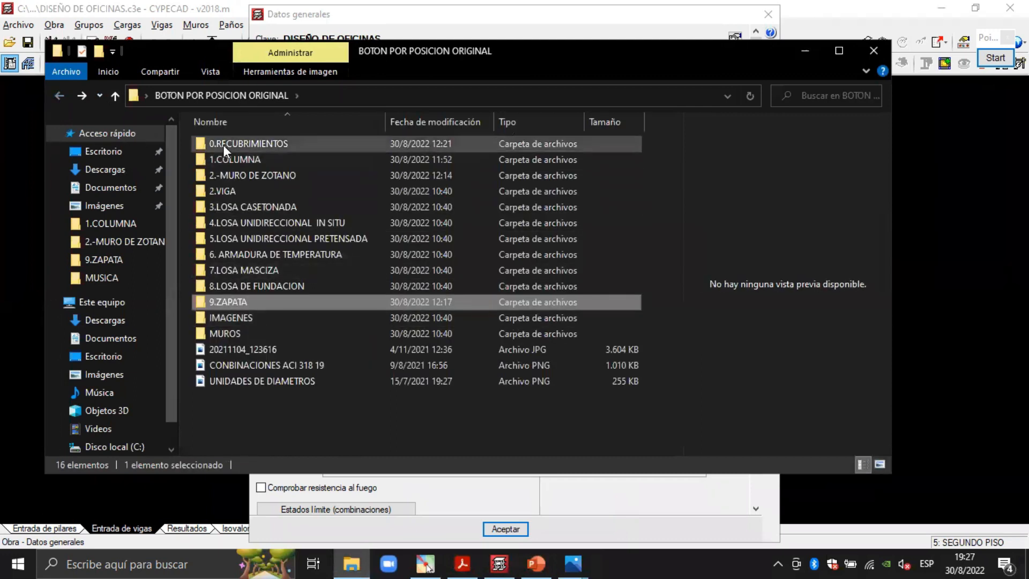
pyautogui.doubleClick(231, 157)
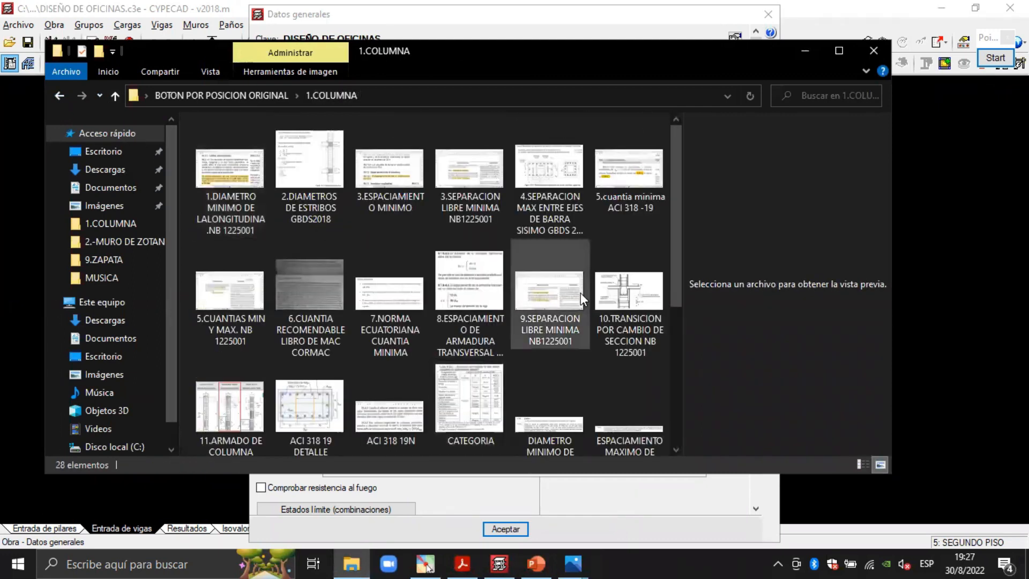
pyautogui.scroll(-1, 581, 292)
pyautogui.doubleClick(623, 275)
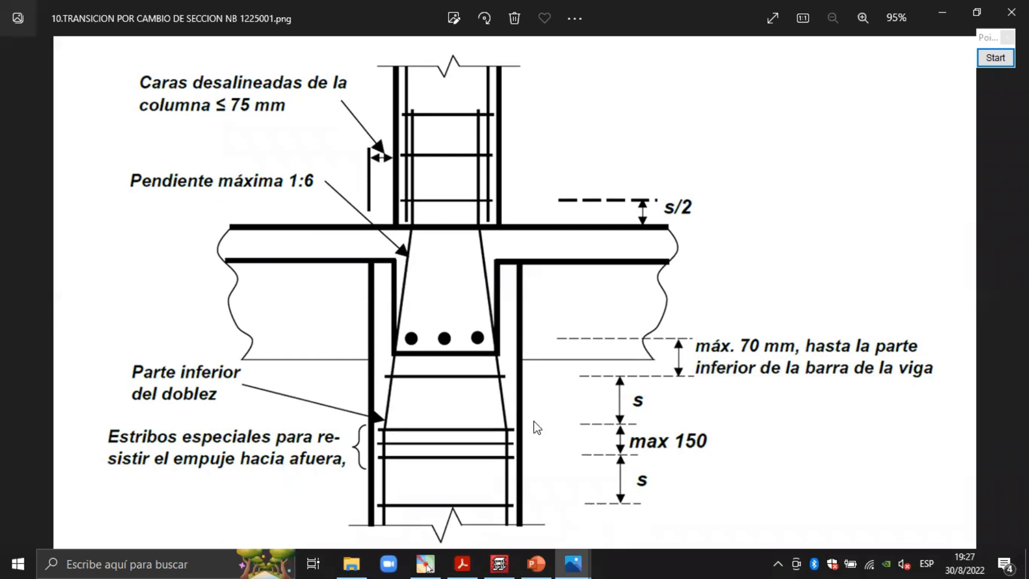
# Outline the lower and upper columns with thin red rectangles, mark the face offset on both sides with short lines, and end the annotation.
pyautogui.click(996, 58)
pyautogui.click(987, 253)
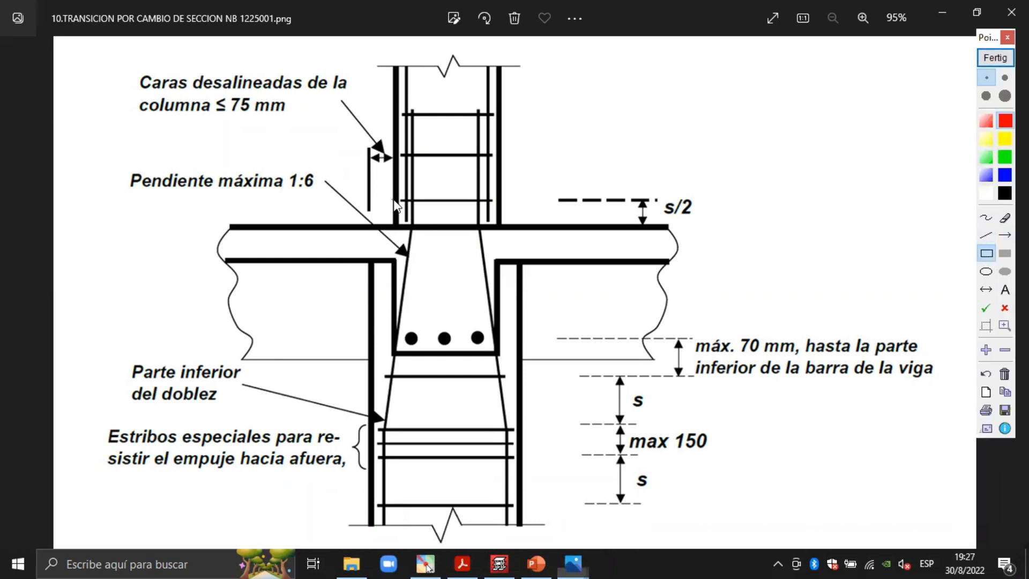
pyautogui.moveTo(368, 227); pyautogui.dragTo(520, 526)
pyautogui.moveTo(395, 62); pyautogui.dragTo(505, 223)
pyautogui.moveTo(506, 180); pyautogui.dragTo(523, 181)
pyautogui.moveTo(363, 178); pyautogui.dragTo(394, 179)
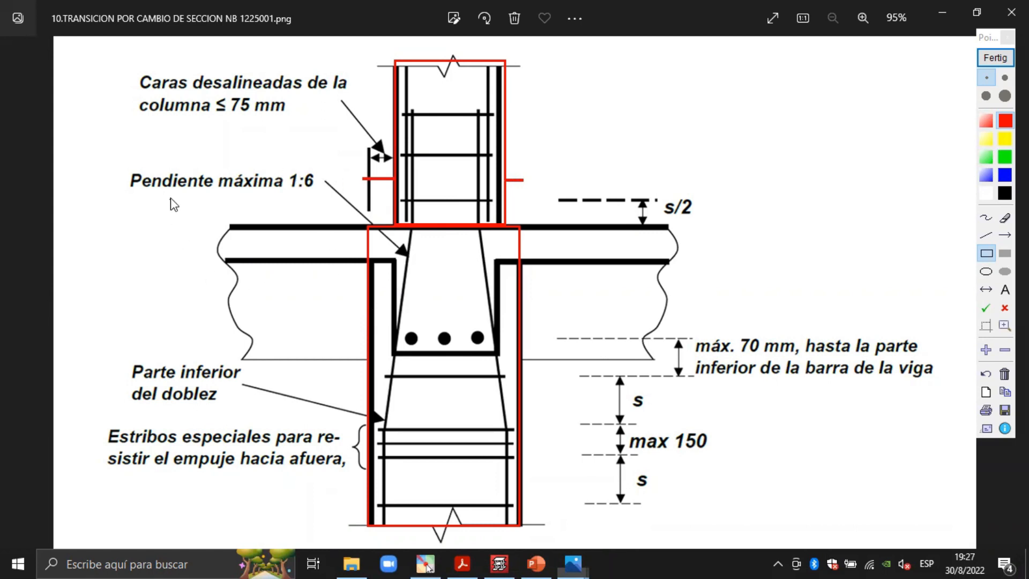
pyautogui.click(996, 57)
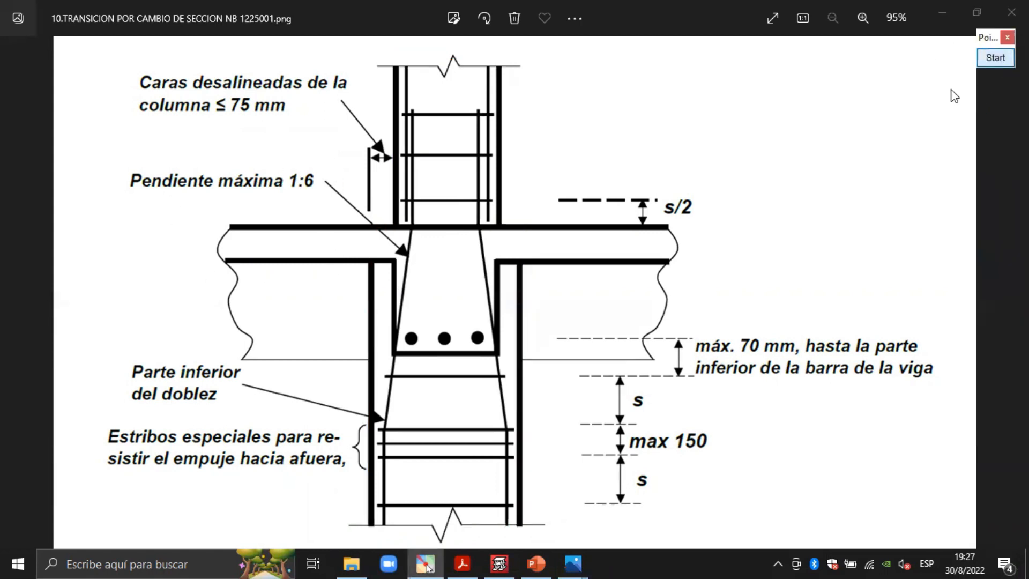
# Switch back to CYPECAD, accept the dimension-change transition settings, and open the Redondeo de longitud de barras options.
pyautogui.click(502, 563)
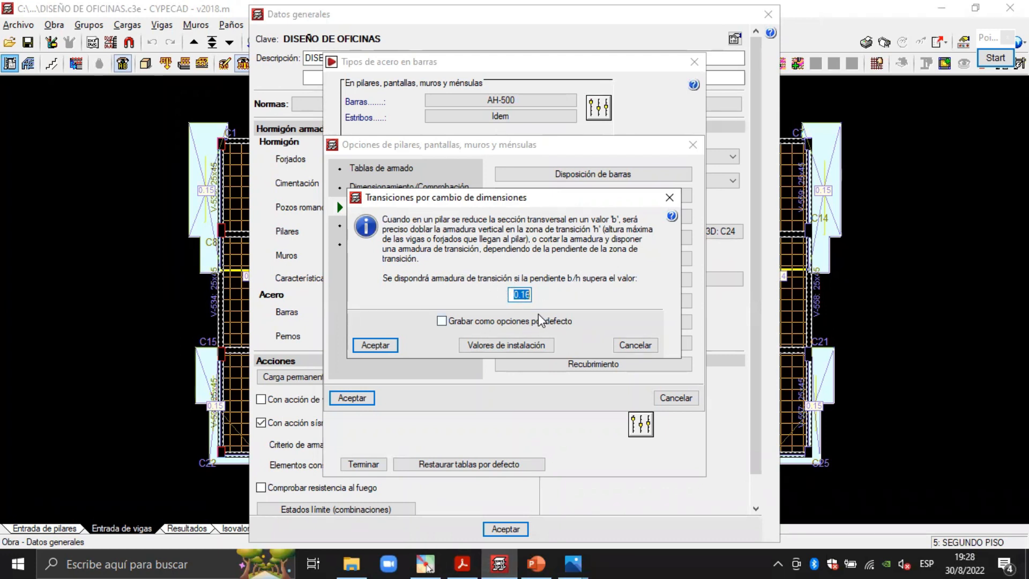
pyautogui.click(376, 346)
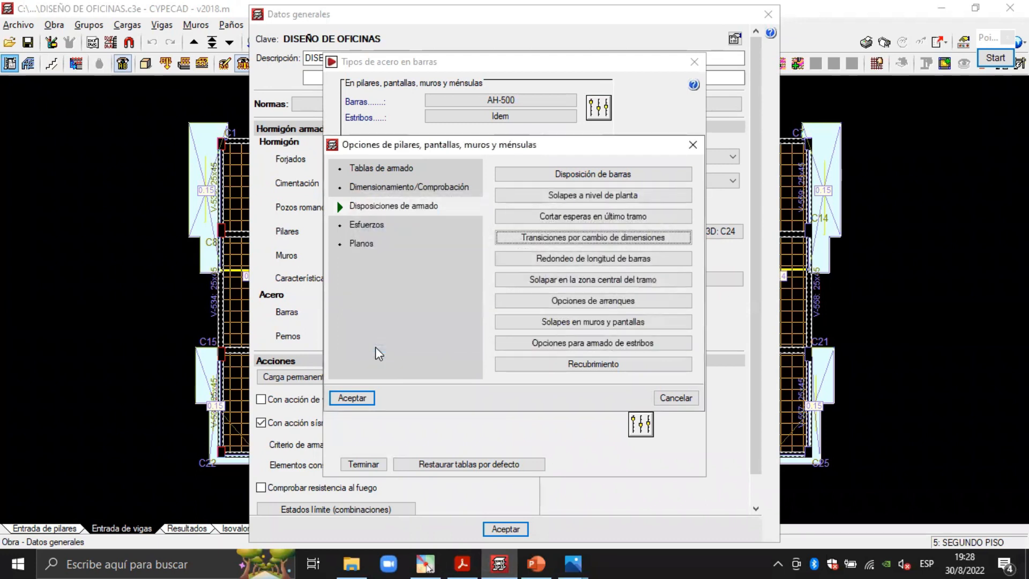
pyautogui.click(599, 259)
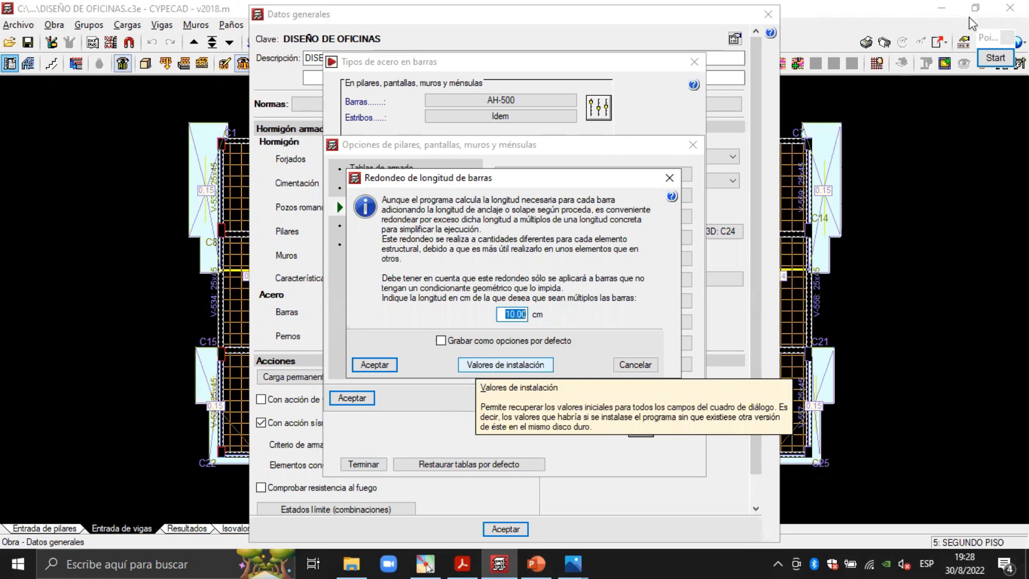
# Draw a horizontal red bar line beside the dialogs, label it "54 cm", and end the annotation.
pyautogui.click(996, 59)
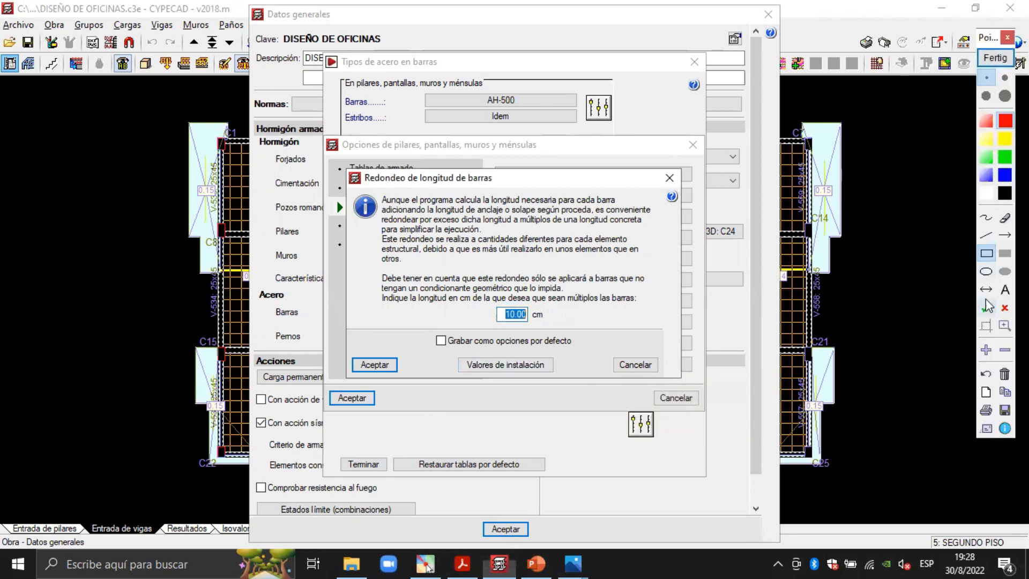
pyautogui.click(987, 234)
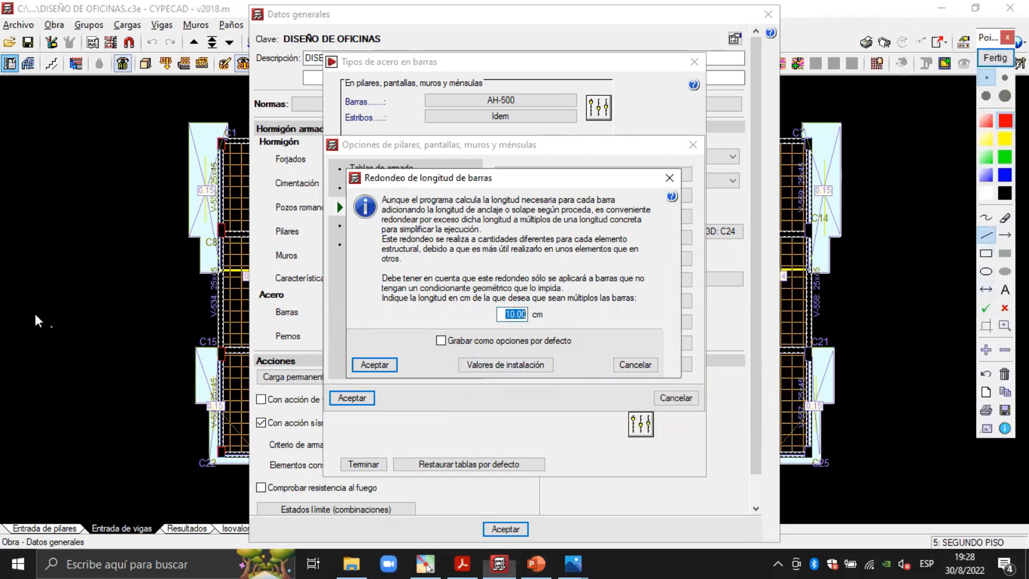
pyautogui.moveTo(19, 310); pyautogui.dragTo(204, 306)
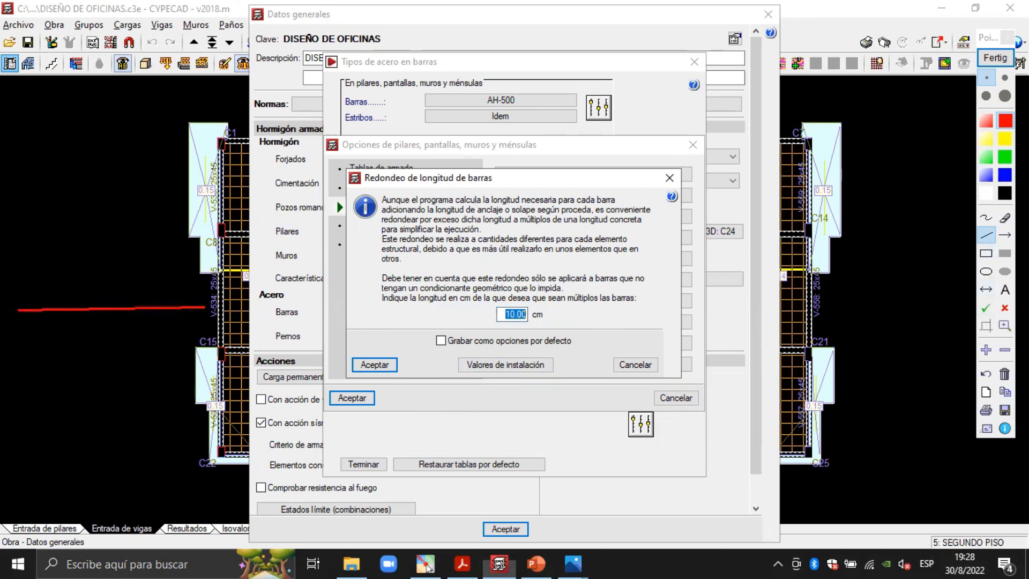
pyautogui.click(1006, 290)
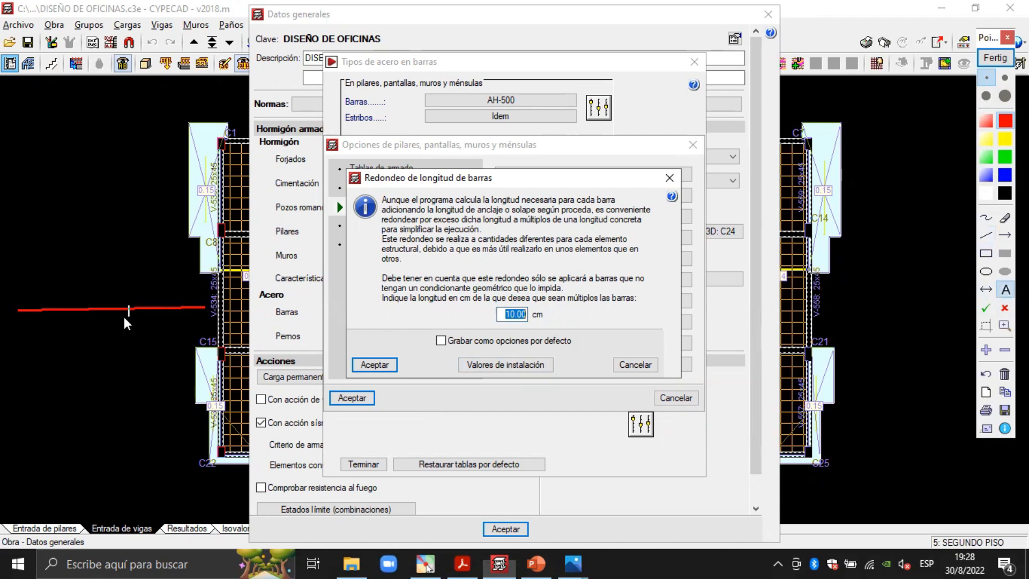
pyautogui.click(39, 295)
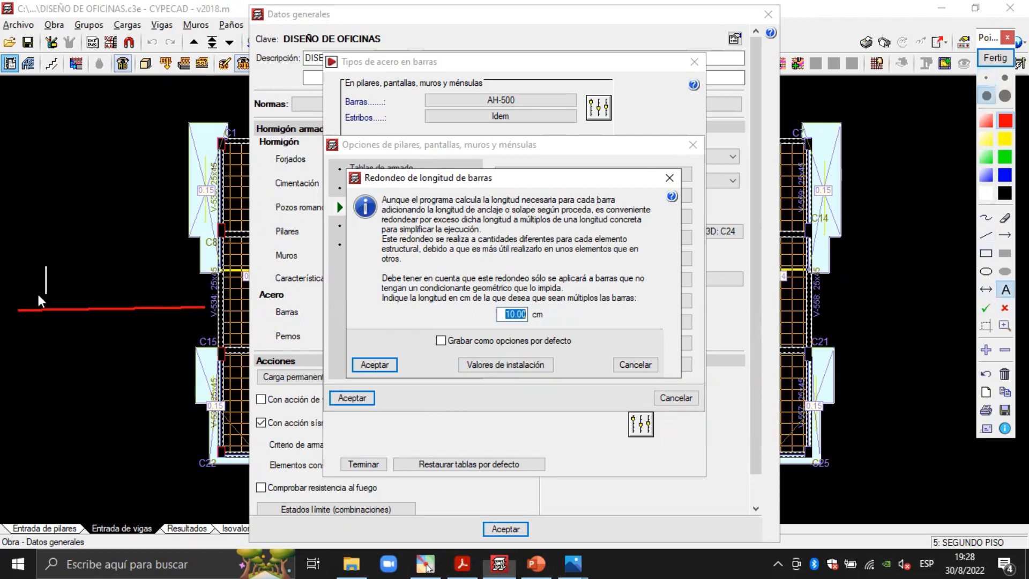
pyautogui.click(92, 295)
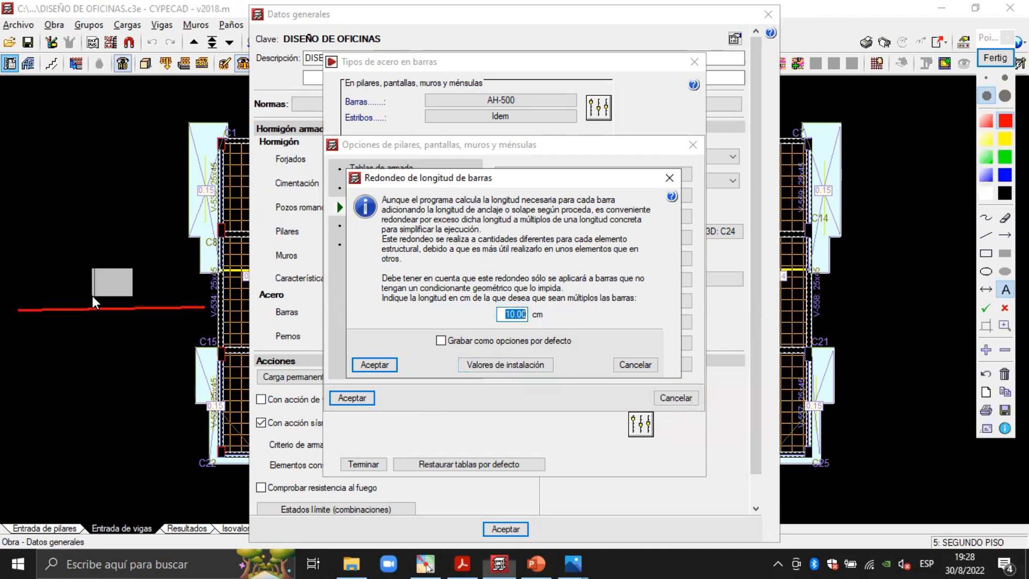
pyautogui.write('54')
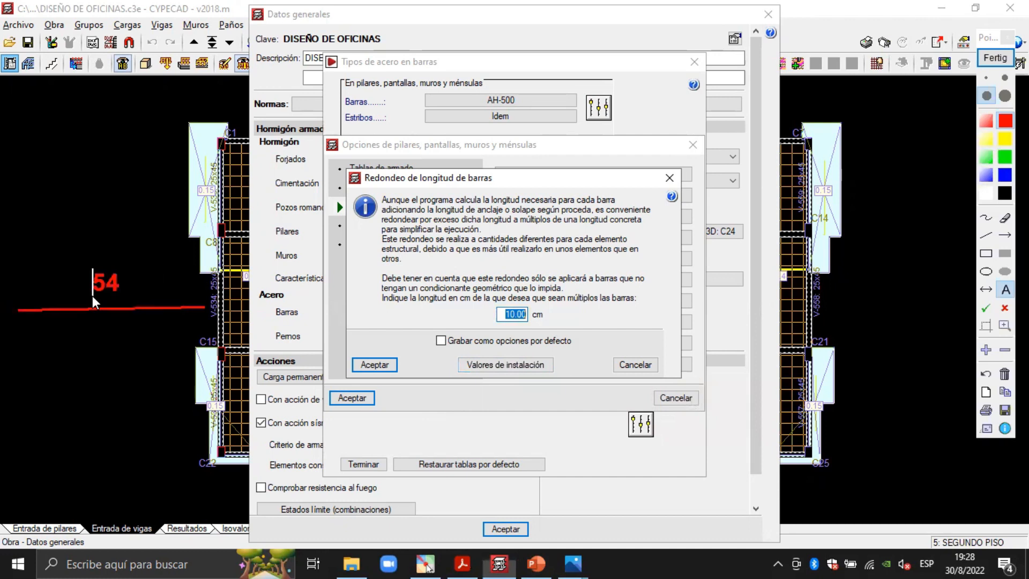
pyautogui.click(123, 297)
pyautogui.write('cm')
pyautogui.press('Return')
pyautogui.click(98, 259)
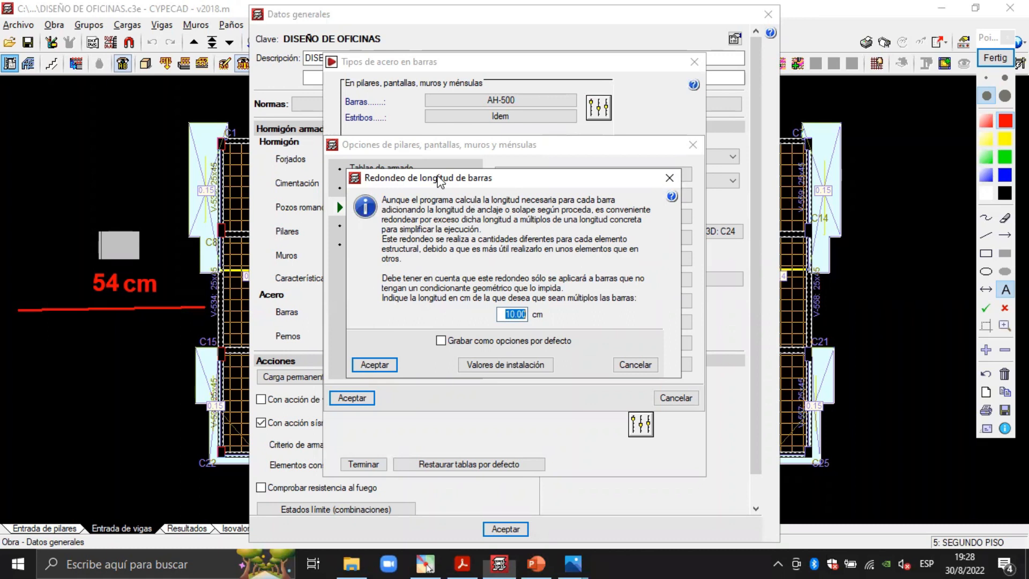
pyautogui.click(995, 58)
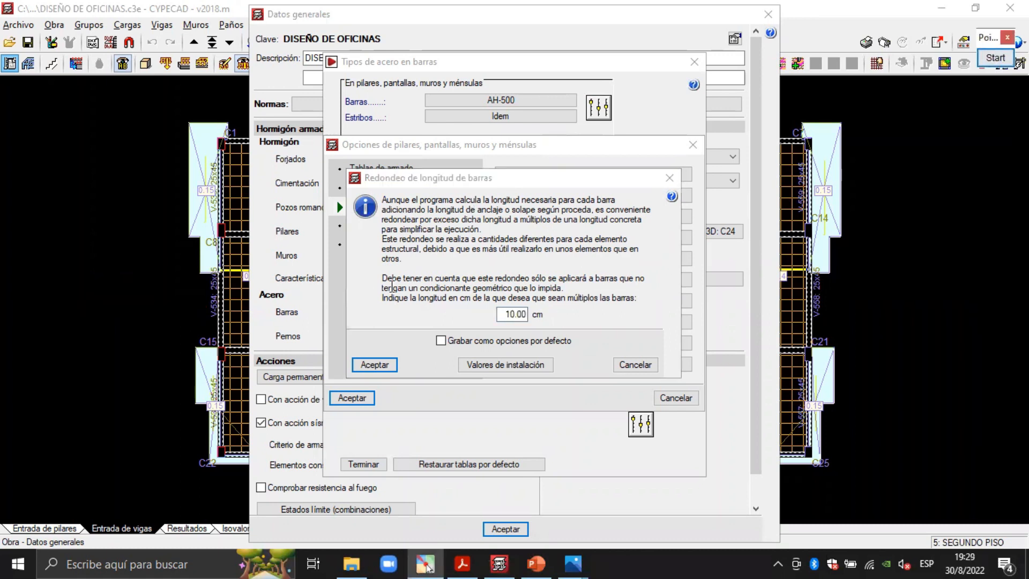
# Accept the bar length rounding to multiples of 10 cm, and open the Solapar en la zona central del tramo options.
pyautogui.click(501, 316)
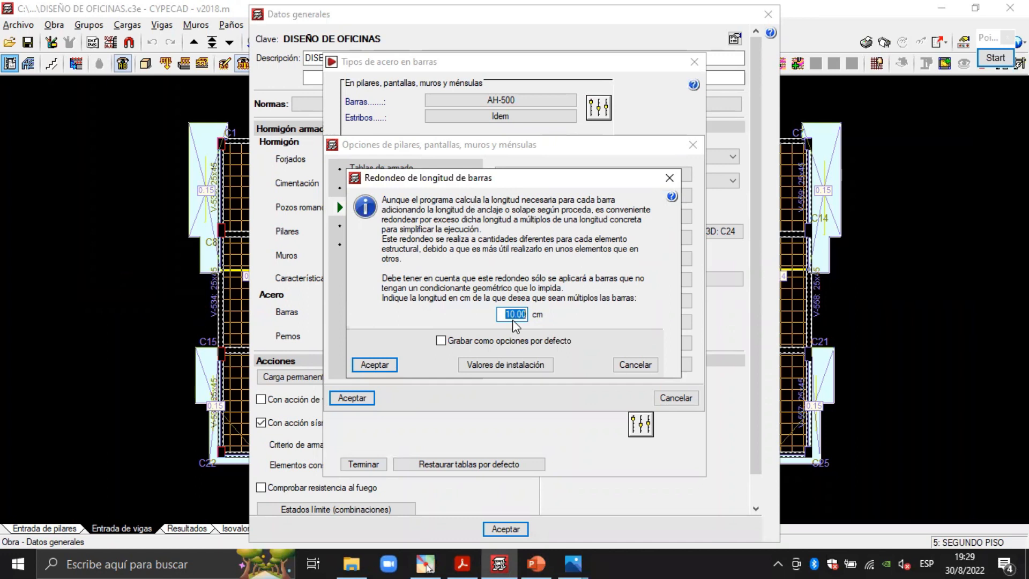
pyautogui.click(368, 369)
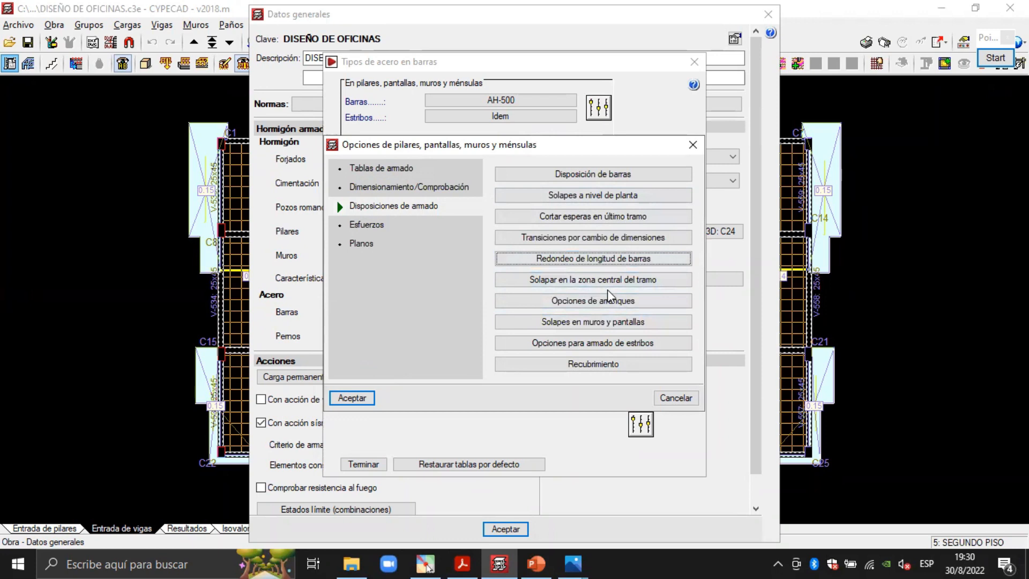
pyautogui.click(620, 280)
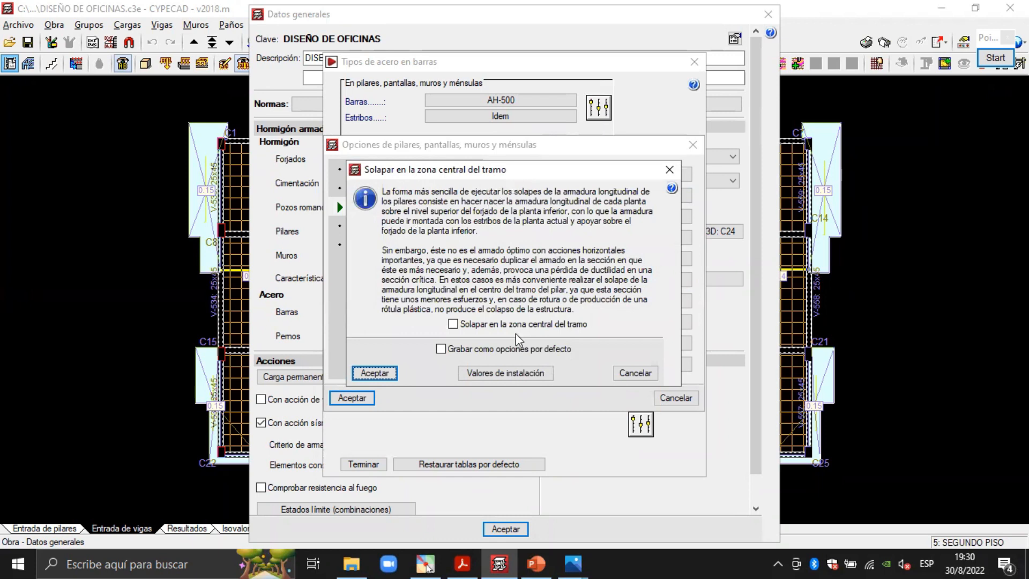
# View the image "11.ARMADO DE COLUMNA" from the 1.COLUMNA folder.
pyautogui.moveTo(352, 563)
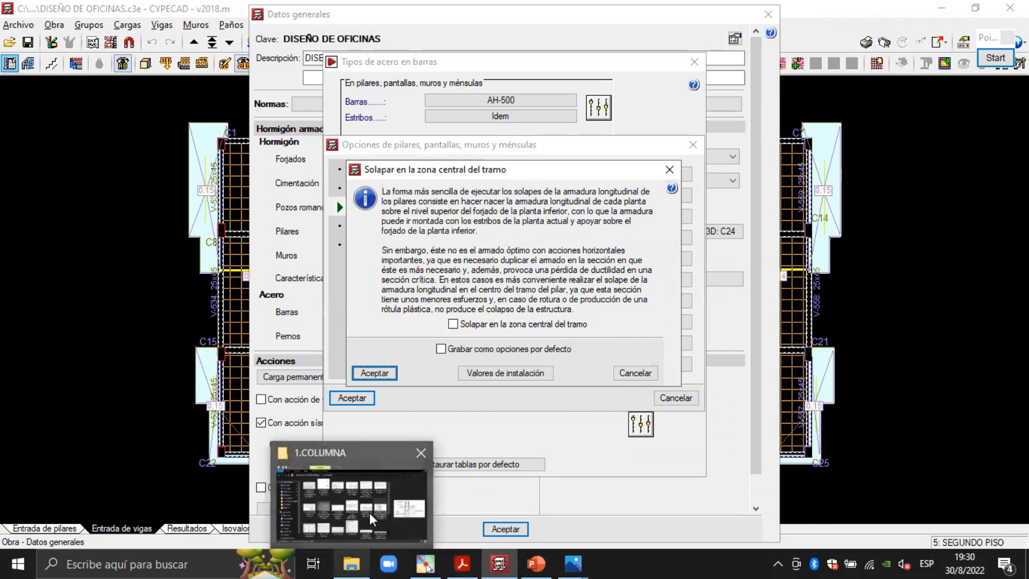
pyautogui.click(384, 523)
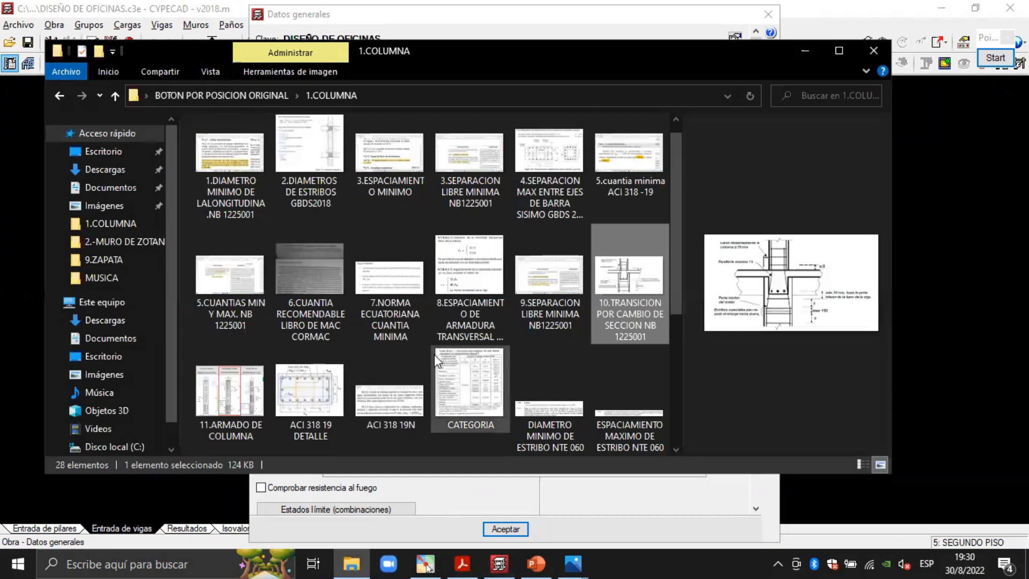
pyautogui.scroll(-5, 434, 355)
pyautogui.scroll(3, 434, 355)
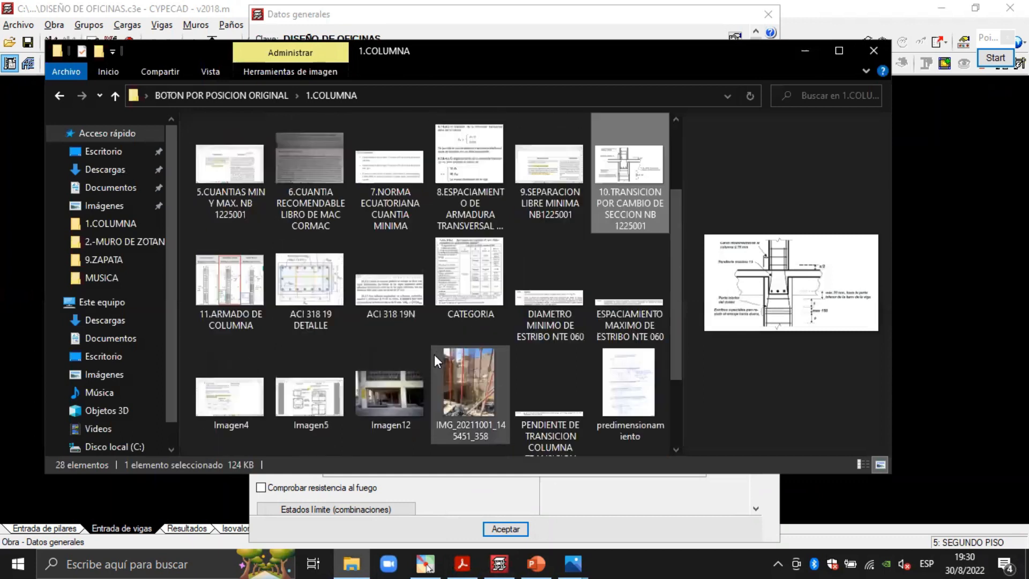
pyautogui.click(225, 278)
pyautogui.doubleClick(224, 272)
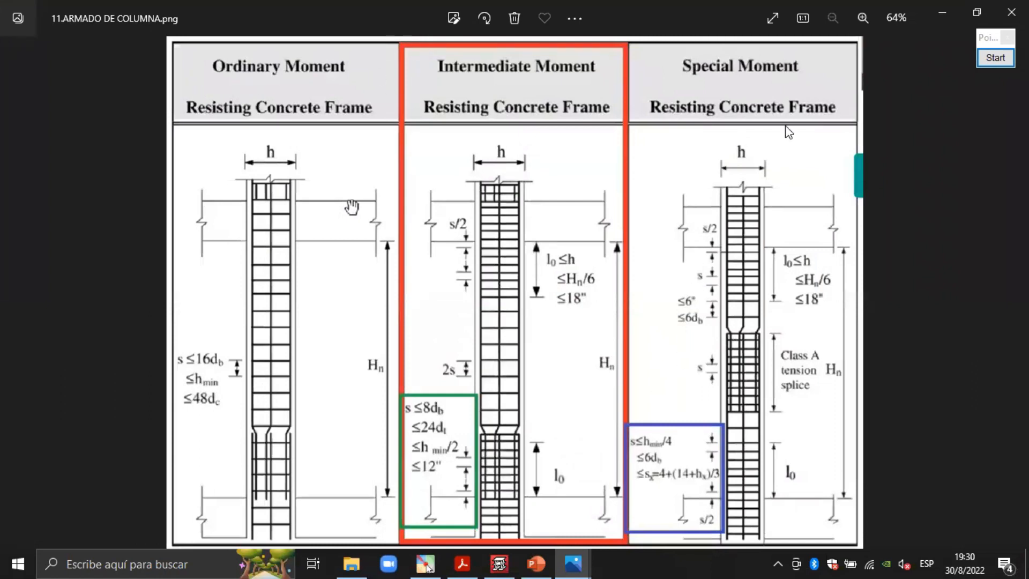
# Frame the Class A tension splice zone of the Special Moment column with a thick red rectangle, and end the annotation.
pyautogui.click(995, 58)
pyautogui.click(986, 253)
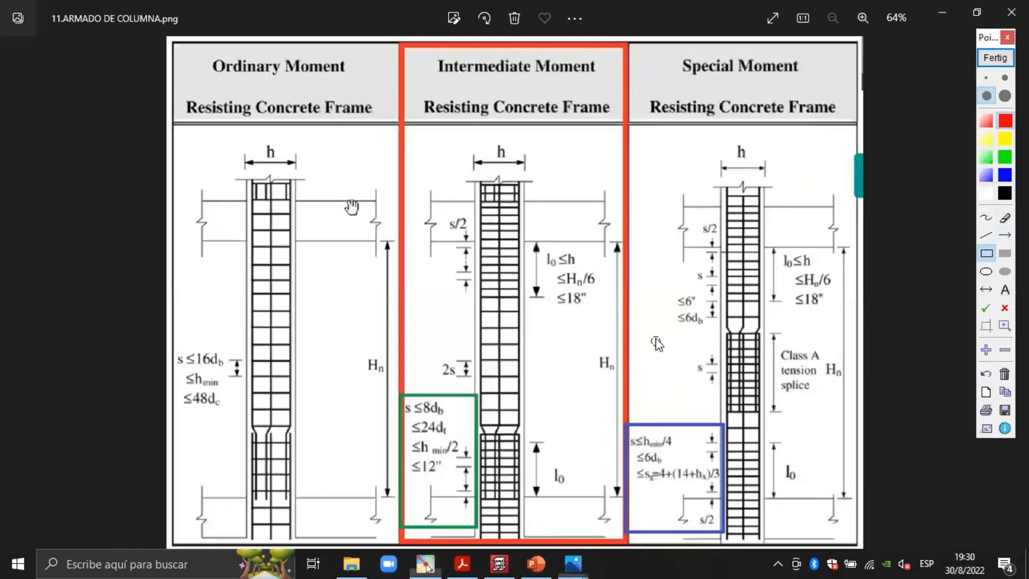
pyautogui.moveTo(653, 318); pyautogui.dragTo(829, 480)
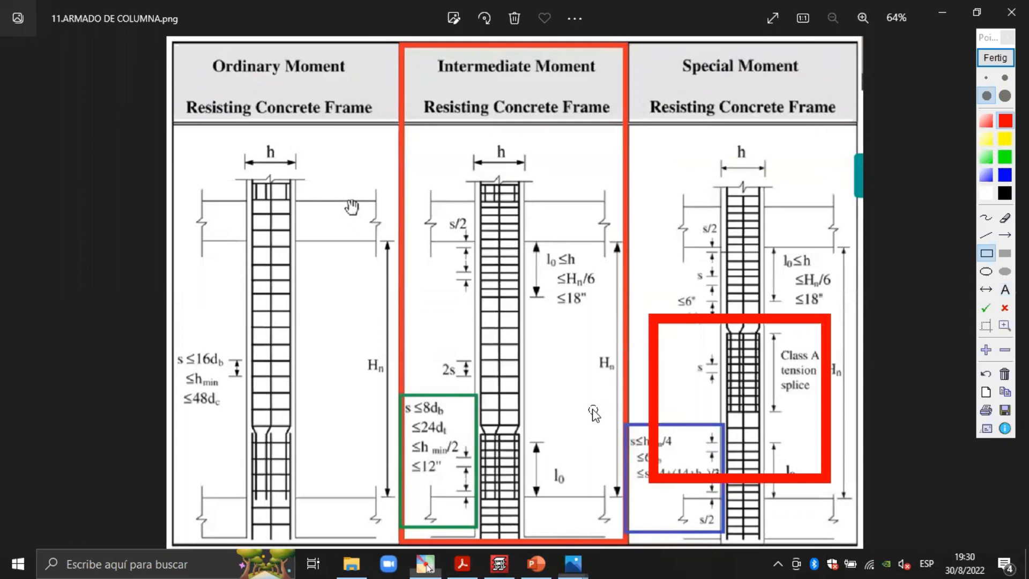
pyautogui.click(998, 59)
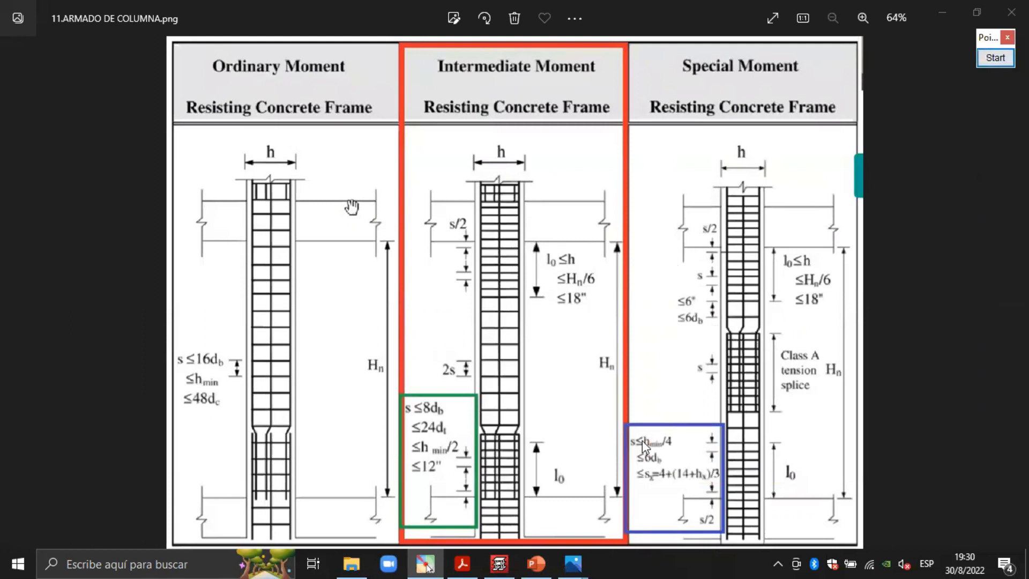
# Switch back to CYPECAD and accept the central-zone lap options with Solapar en la zona central del tramo unchecked.
pyautogui.moveTo(499, 564)
pyautogui.click(512, 513)
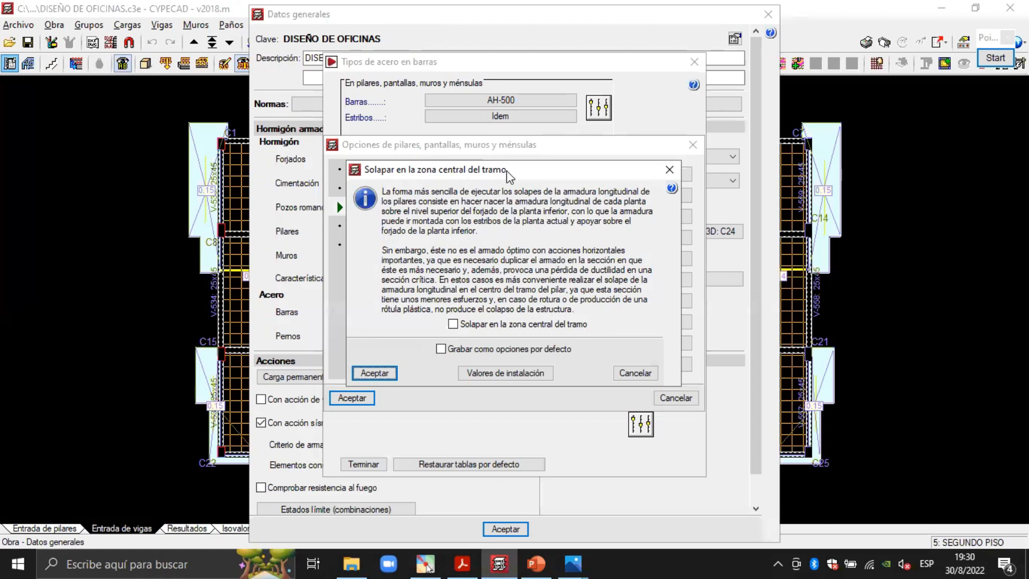
pyautogui.click(454, 325)
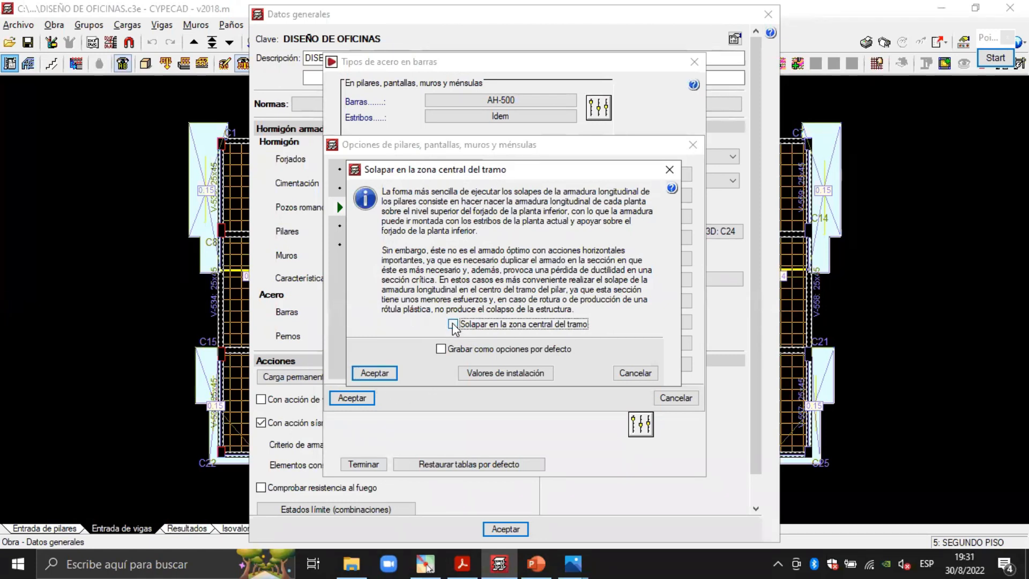
pyautogui.click(375, 373)
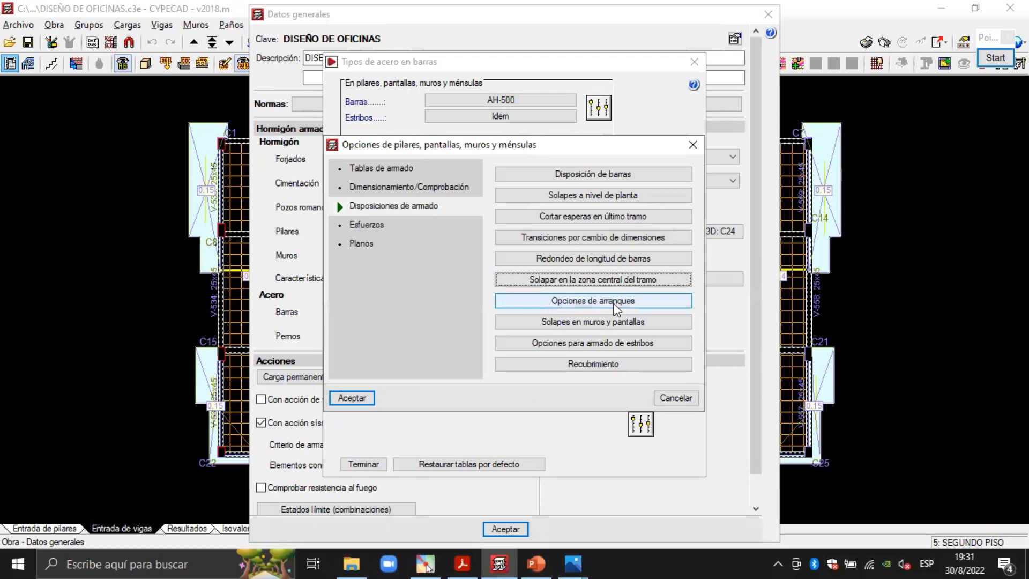
# Open Opciones de arranques, try the starter layout with a lap at the foundation, and reselect the layout without a lap.
pyautogui.click(611, 299)
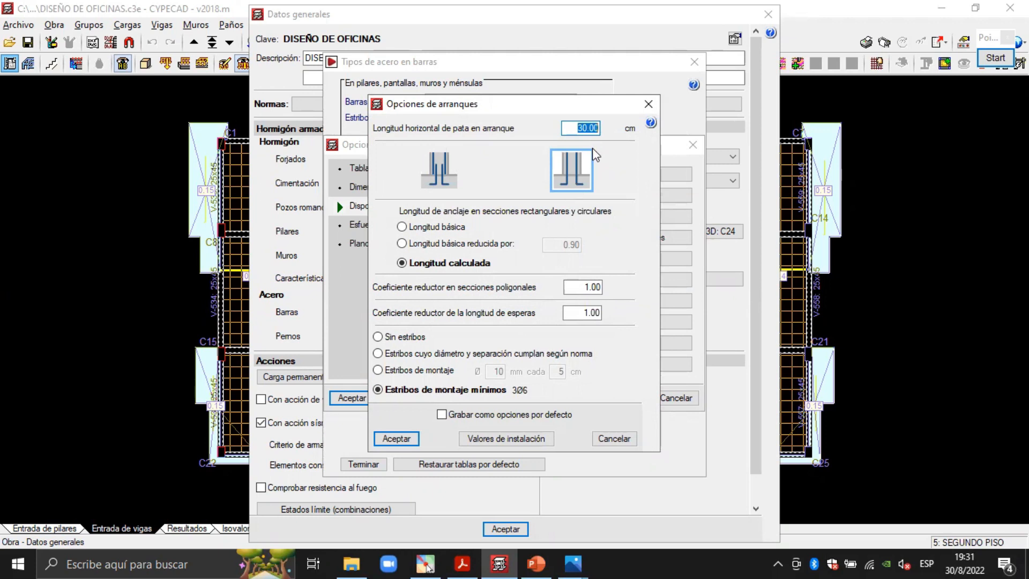
pyautogui.click(446, 173)
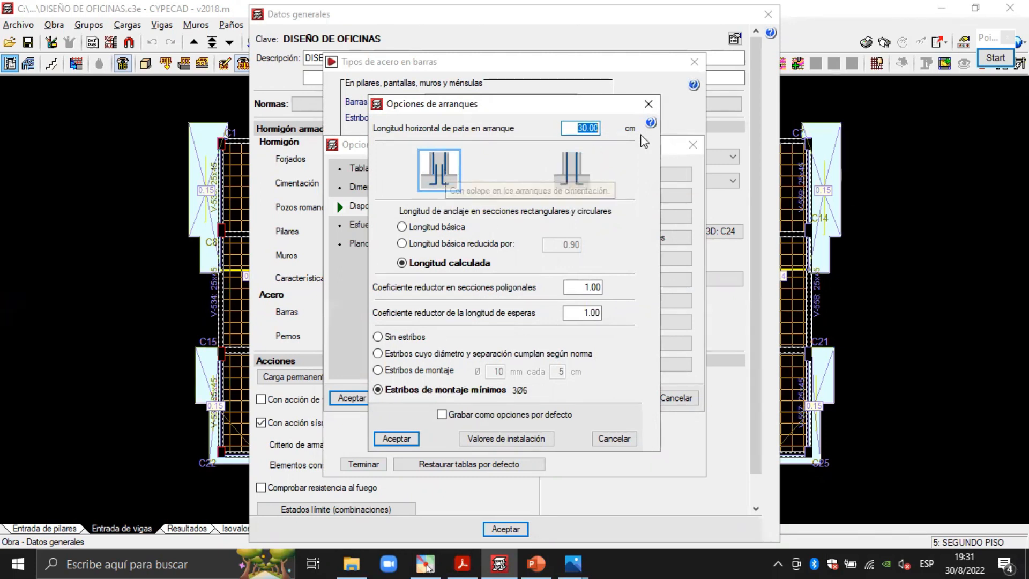
pyautogui.click(575, 177)
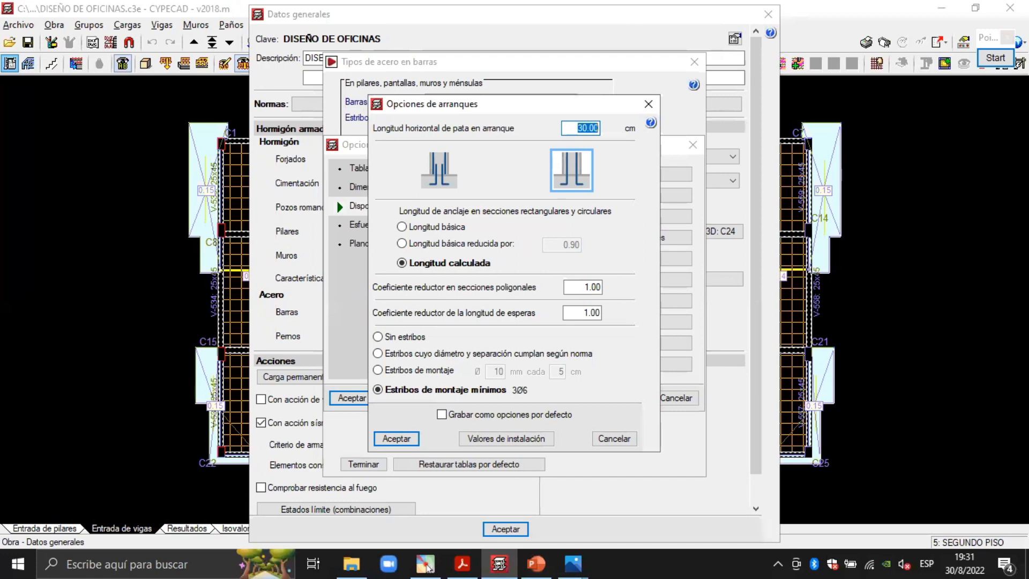
# Sketch a thick red column rectangle beside the dialogs, with a horizontal red line extending outward from each side of its base.
pyautogui.click(994, 62)
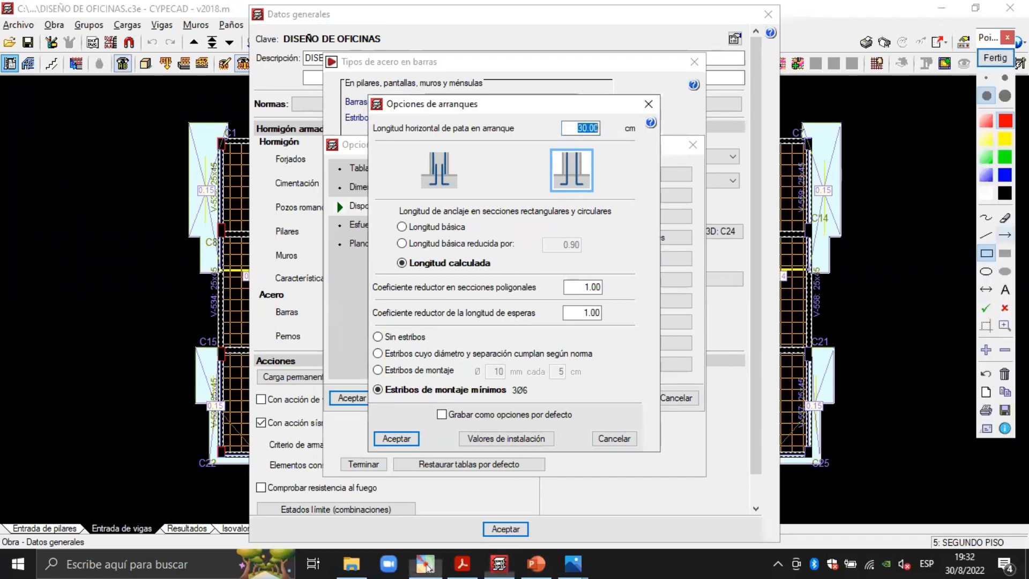
pyautogui.moveTo(64, 162)
pyautogui.mouseDown()
pyautogui.moveTo(119, 196)
pyautogui.moveTo(127, 417)
pyautogui.moveTo(136, 410)
pyautogui.mouseUp()
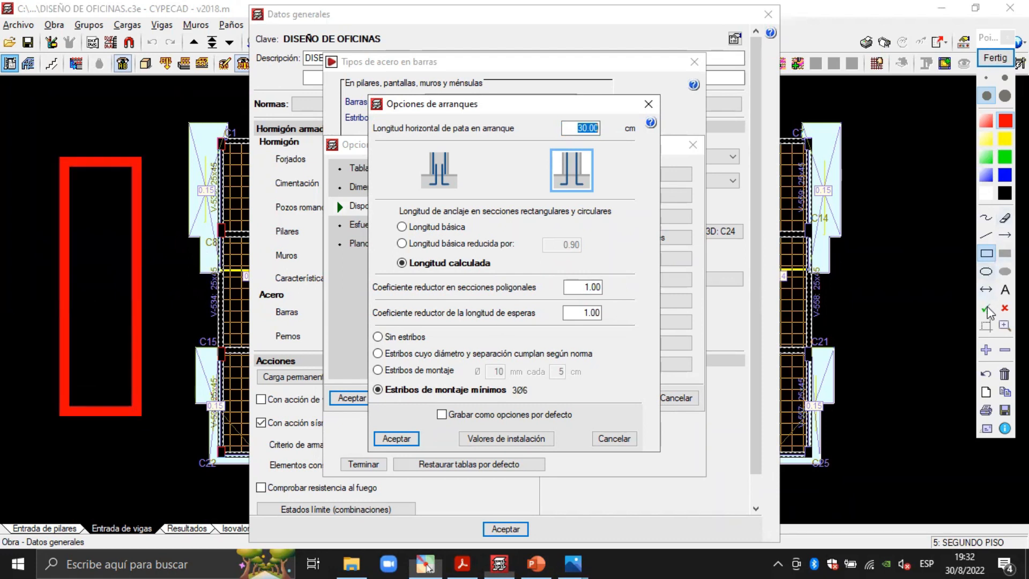
pyautogui.click(987, 234)
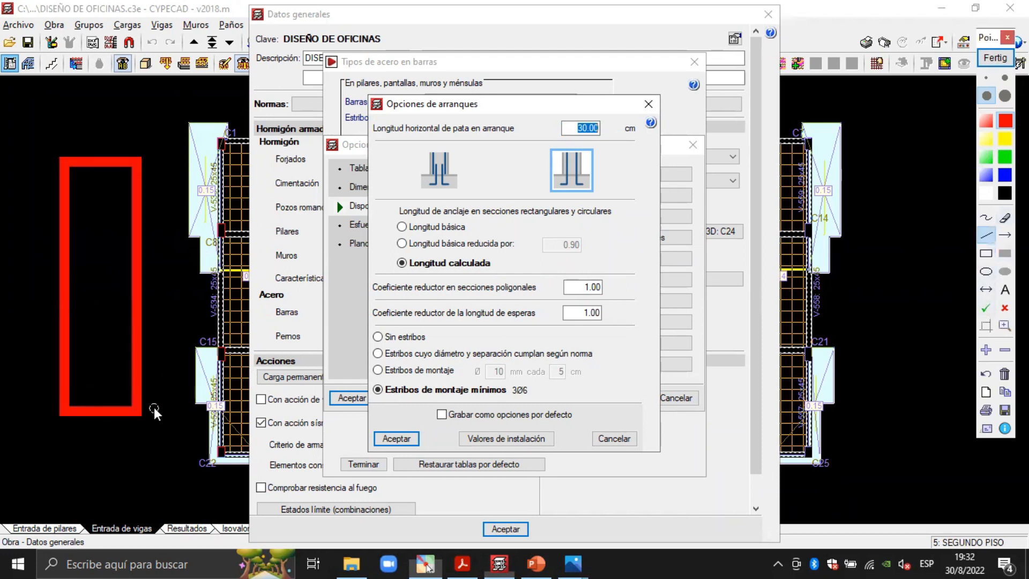
pyautogui.moveTo(139, 412); pyautogui.dragTo(229, 411)
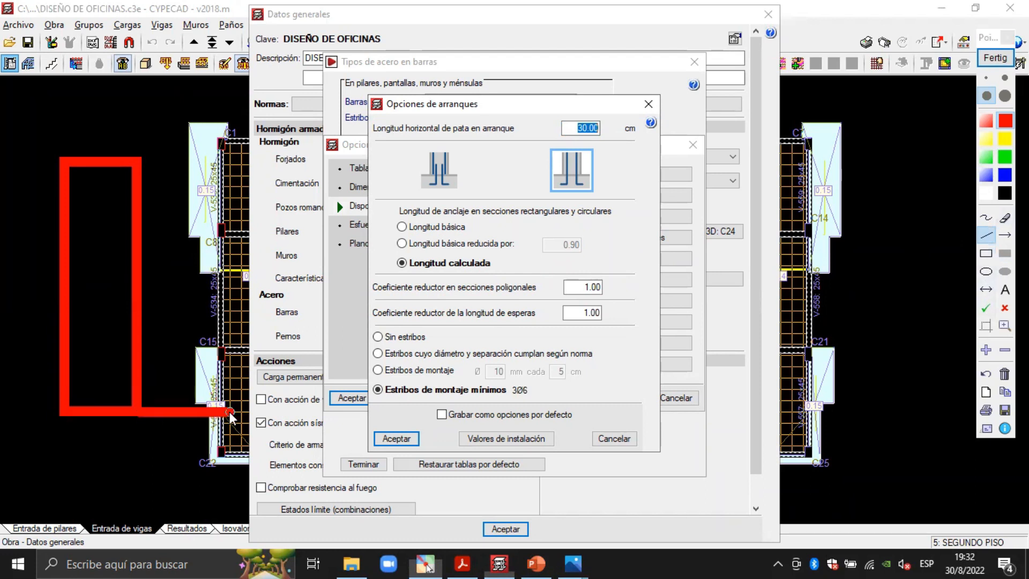
pyautogui.moveTo(60, 411); pyautogui.dragTo(1, 417)
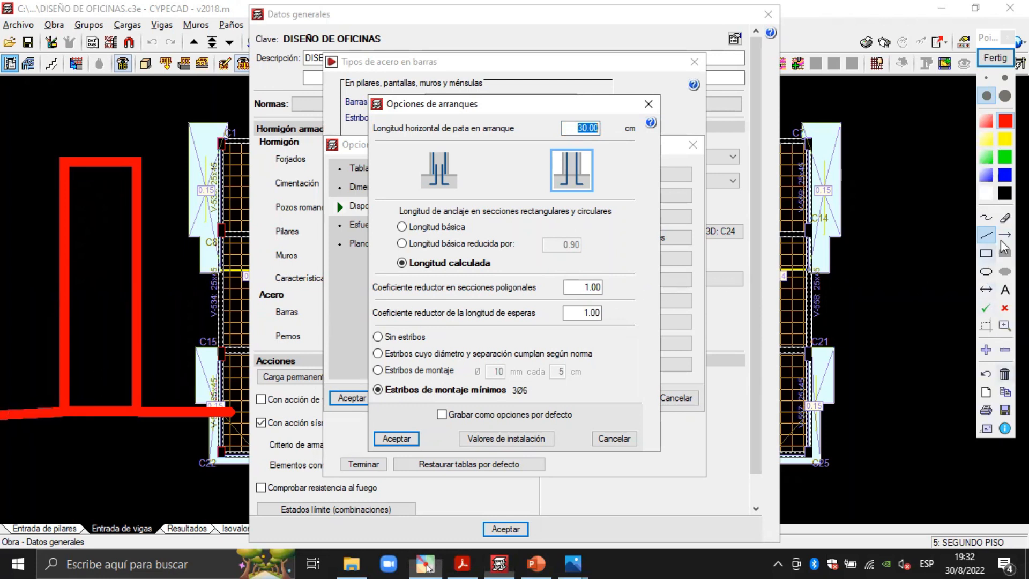
# Erase the bottom edge of the red column rectangle between the two base lines.
pyautogui.click(1005, 218)
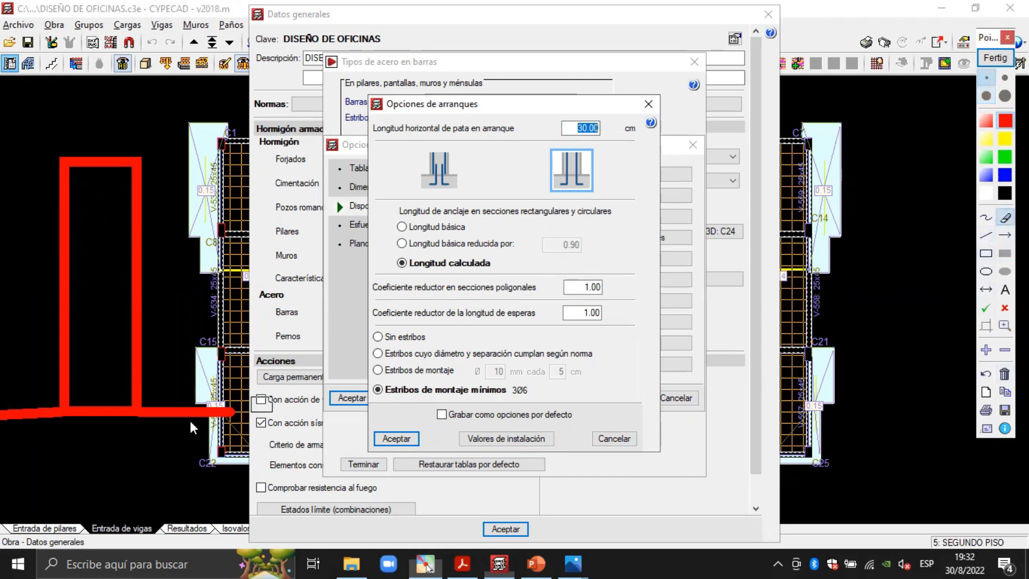
pyautogui.click(82, 411)
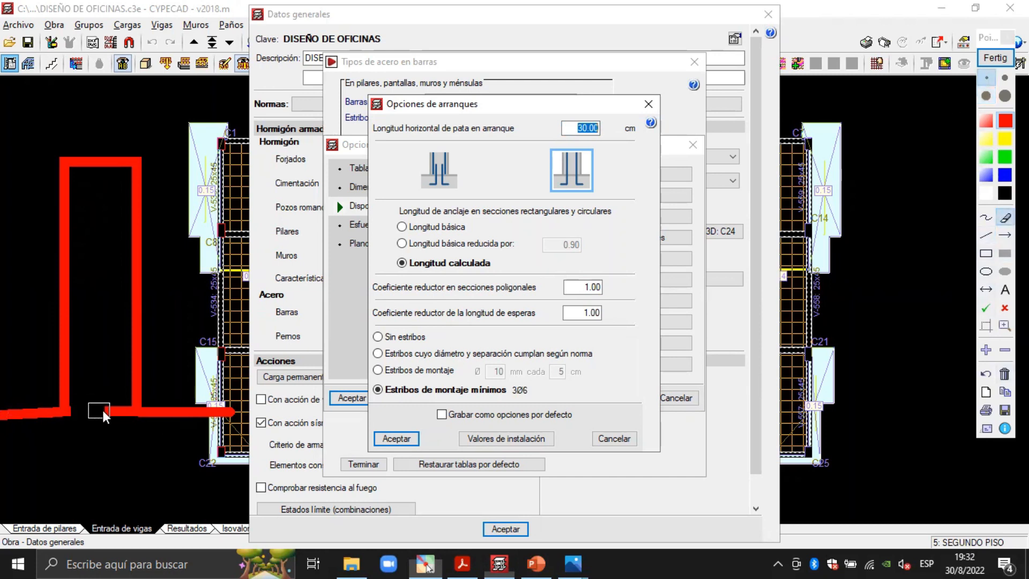
pyautogui.click(119, 411)
# Frame the base line on the inner side of the column sketch with a thin green rectangle, and end the annotation.
pyautogui.click(987, 253)
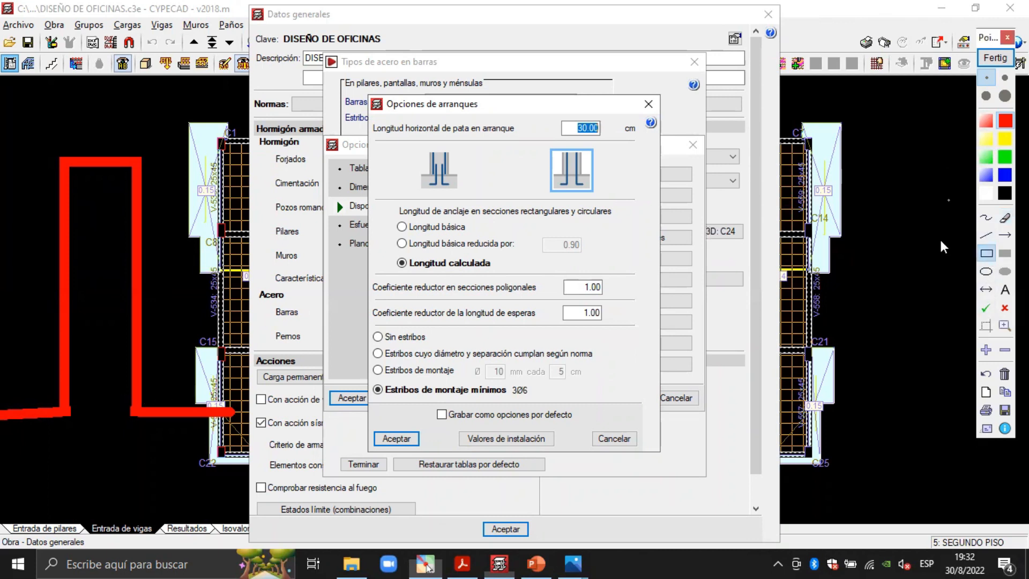
pyautogui.click(998, 153)
pyautogui.moveTo(141, 393); pyautogui.dragTo(265, 440)
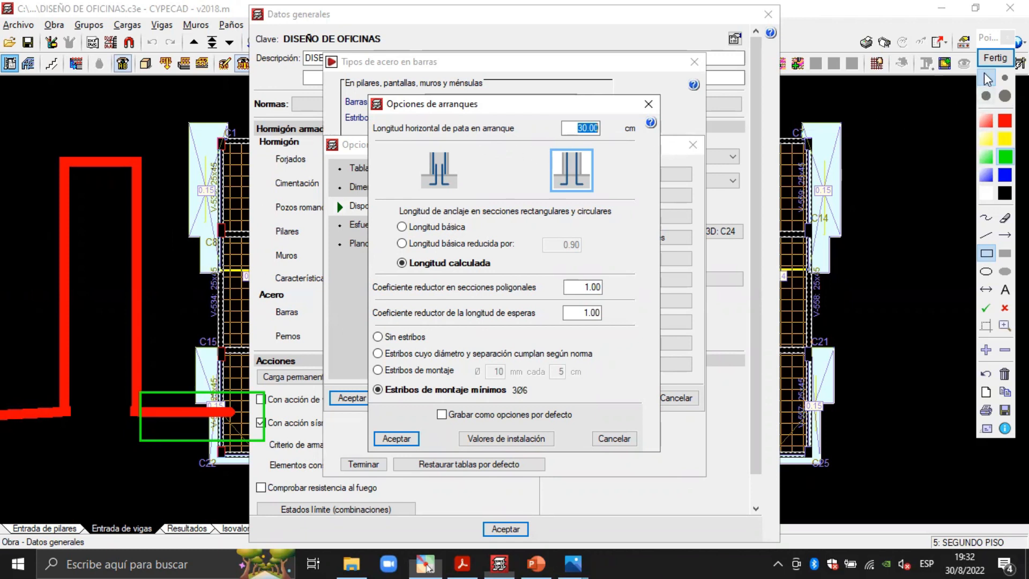
pyautogui.click(996, 57)
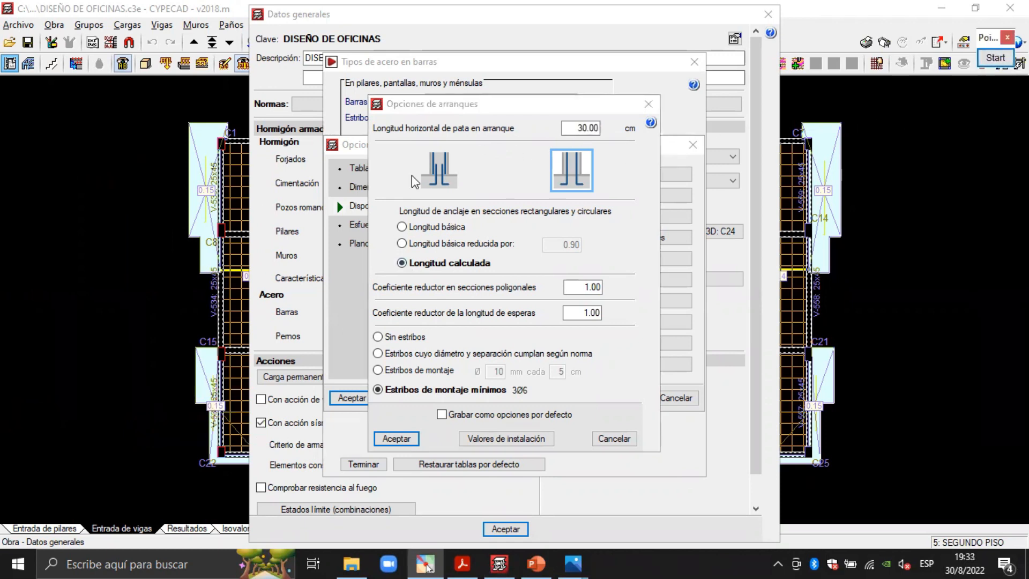
# Try the starter layout with a lap at the foundation again, and reselect the layout without a lap.
pyautogui.click(439, 190)
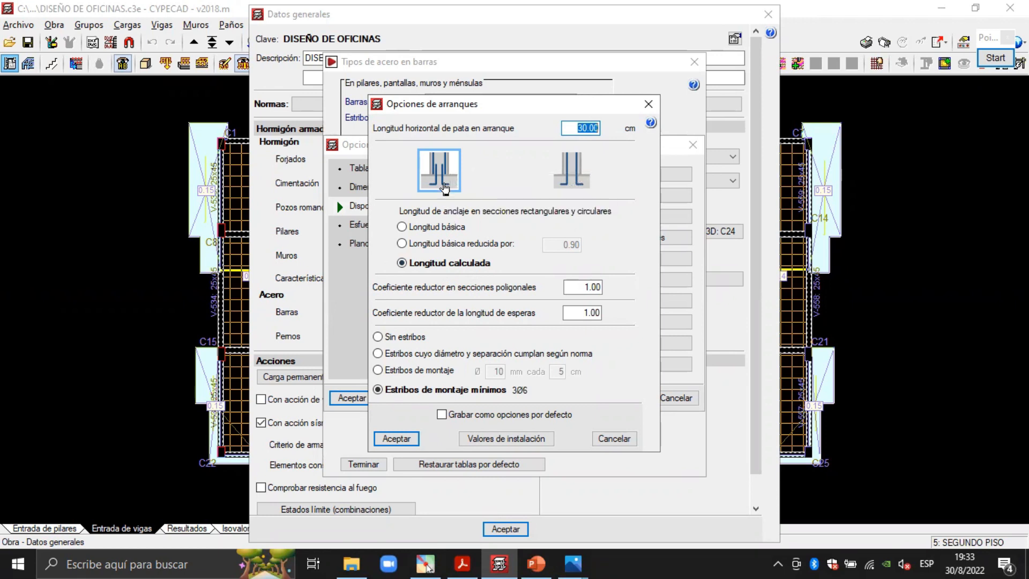
pyautogui.click(572, 178)
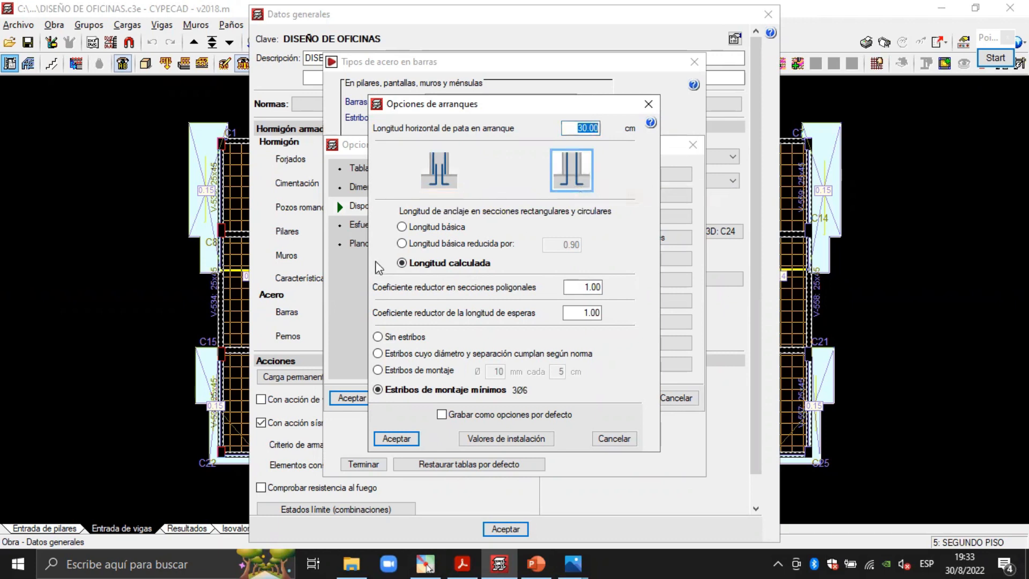
# Set the anchorage length to Longitud básica reducida por 0.90, and try Estribos de montaje before reselecting Estribos de montaje mínimos.
pyautogui.moveTo(379, 266)
pyautogui.click(401, 244)
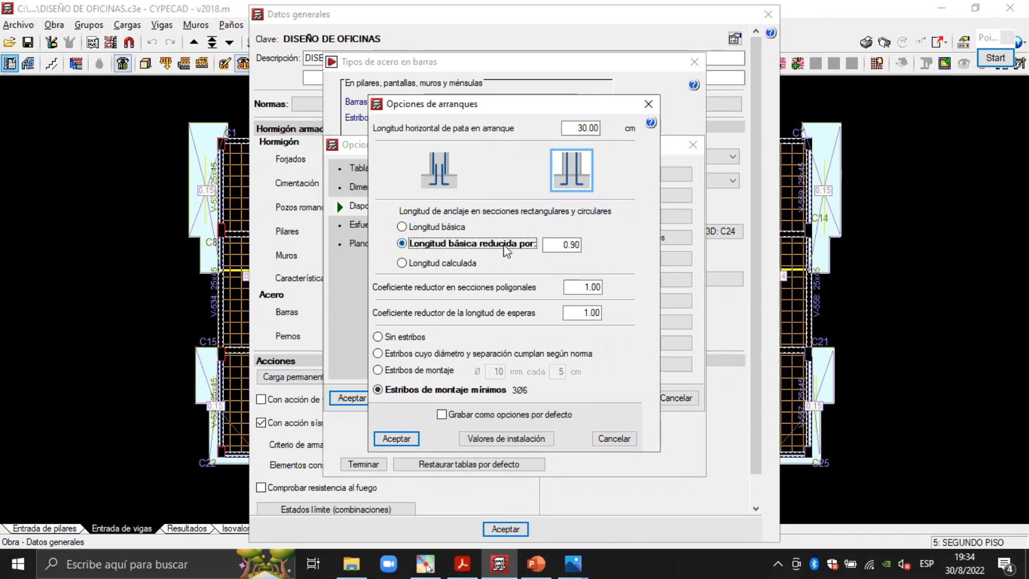
pyautogui.click(551, 247)
pyautogui.moveTo(551, 248); pyautogui.dragTo(581, 248)
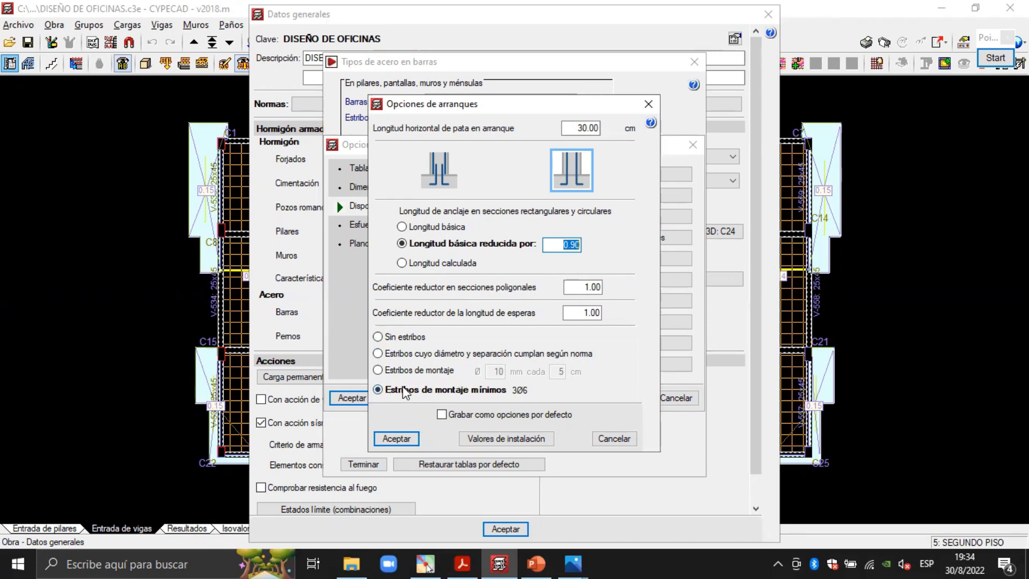
pyautogui.click(378, 370)
pyautogui.click(378, 390)
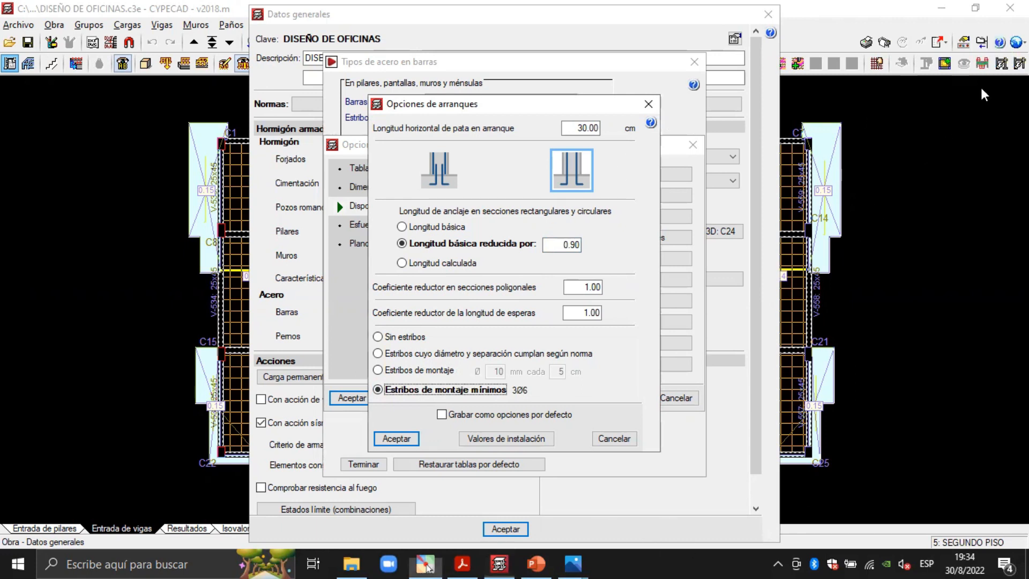
# Mark the assembly stirrups across the foundation zone of the no-lap starter image, first in green and again in red, and end the annotation.
pyautogui.click(984, 56)
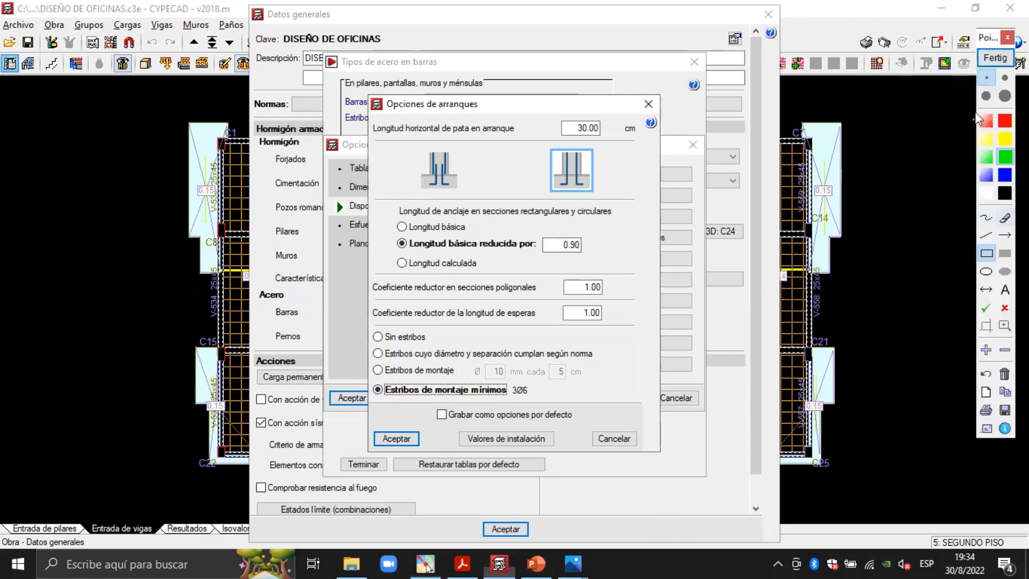
pyautogui.click(986, 237)
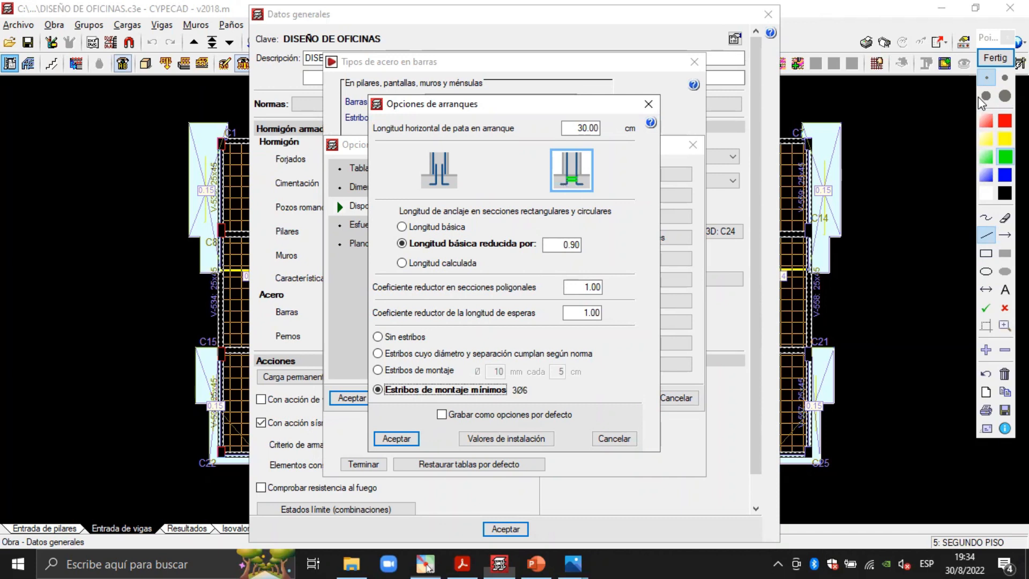
pyautogui.click(990, 62)
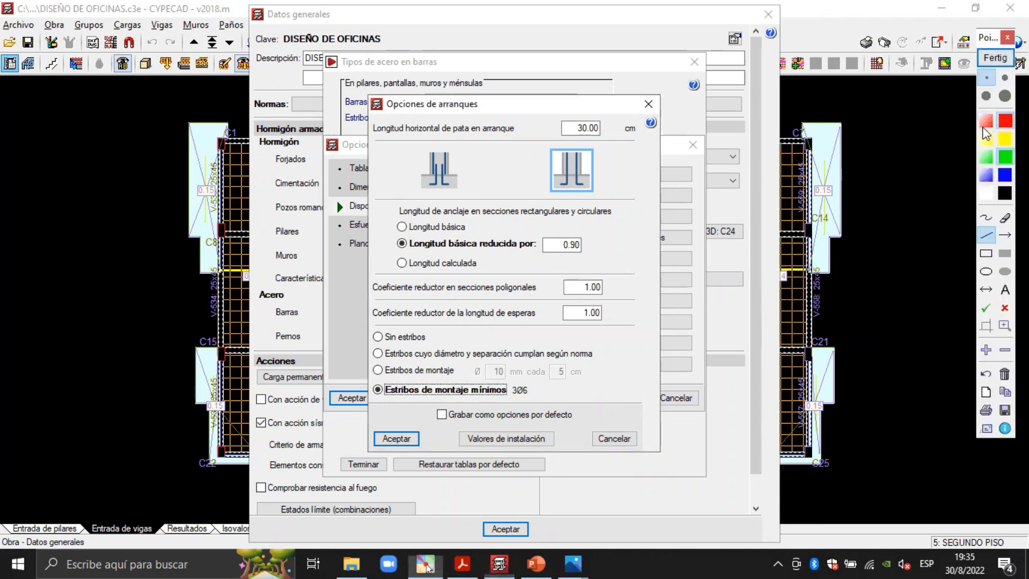
pyautogui.moveTo(567, 173); pyautogui.dragTo(575, 174)
pyautogui.moveTo(578, 177); pyautogui.dragTo(567, 181)
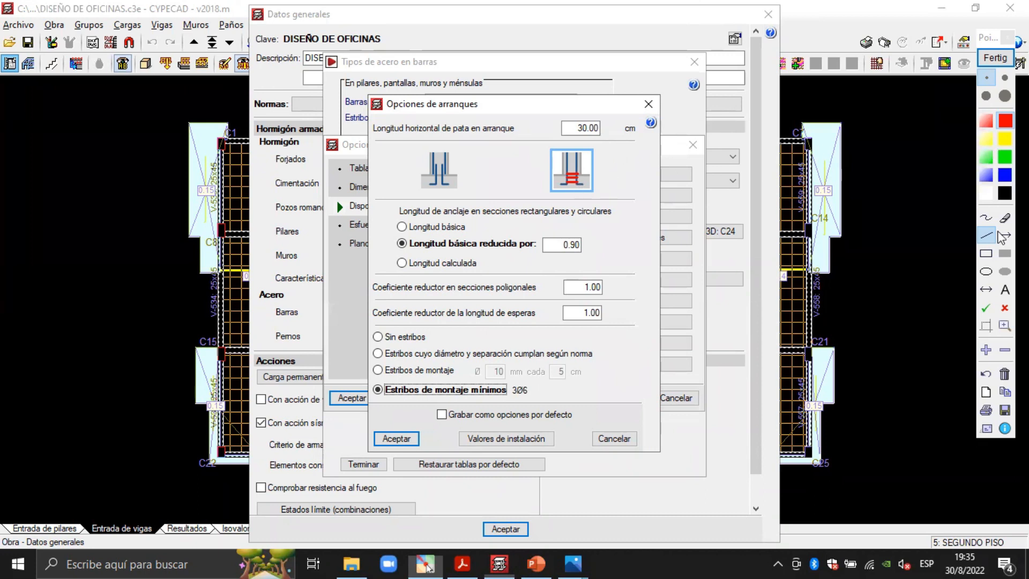
pyautogui.click(986, 308)
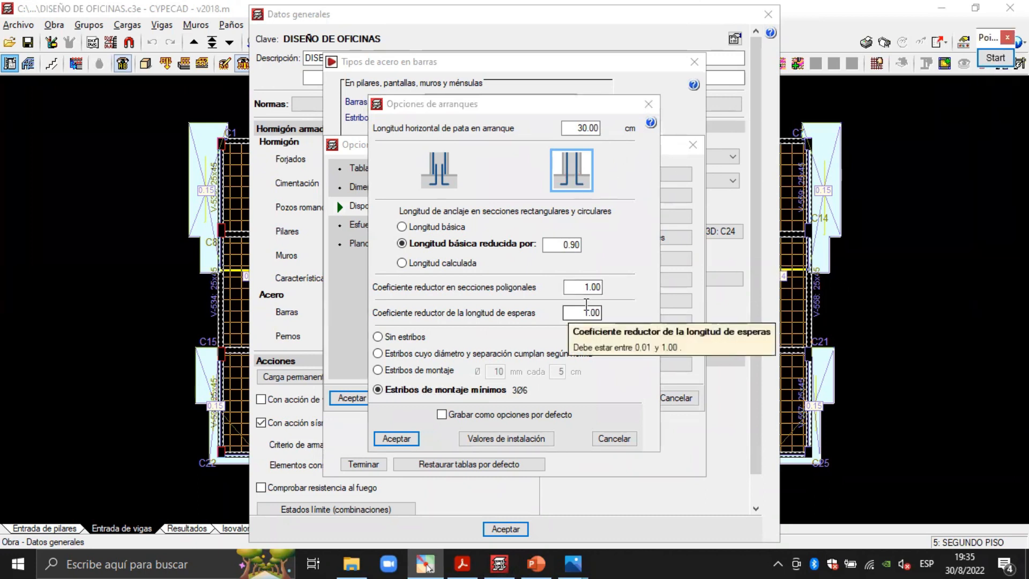
# Accept the starter options and open Opciones para armado de estribos.
pyautogui.click(397, 438)
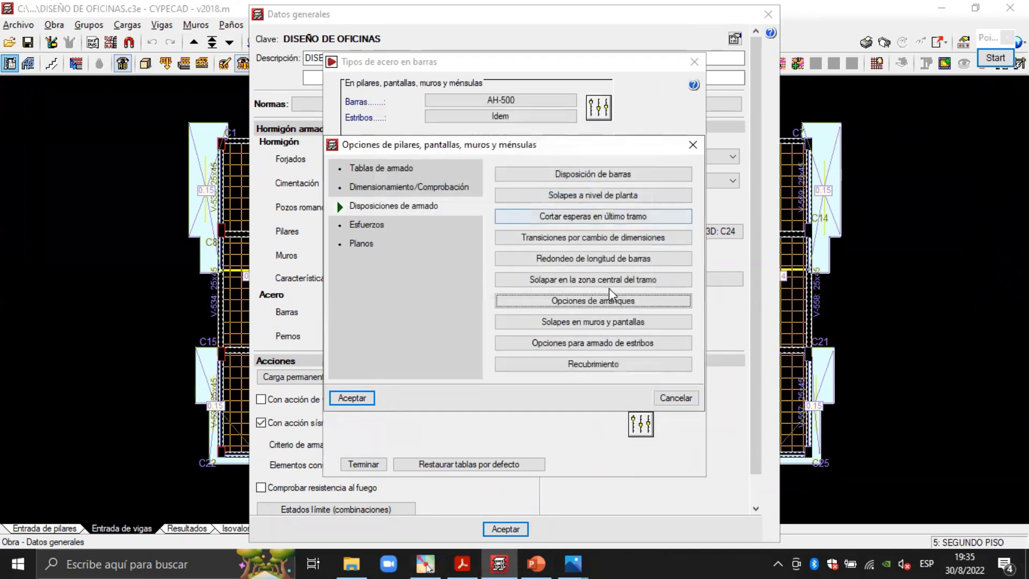
pyautogui.click(594, 343)
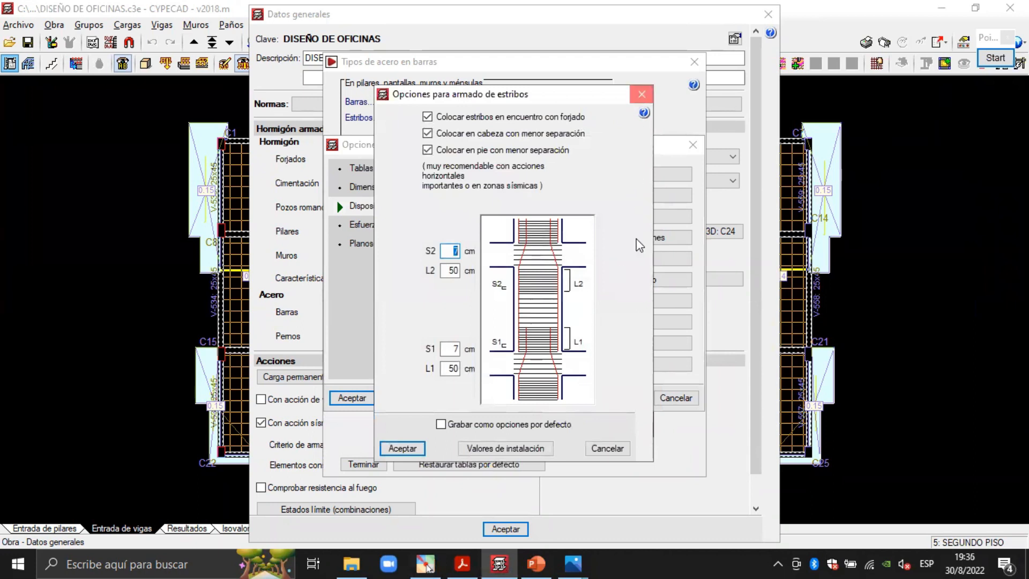
pyautogui.click(641, 94)
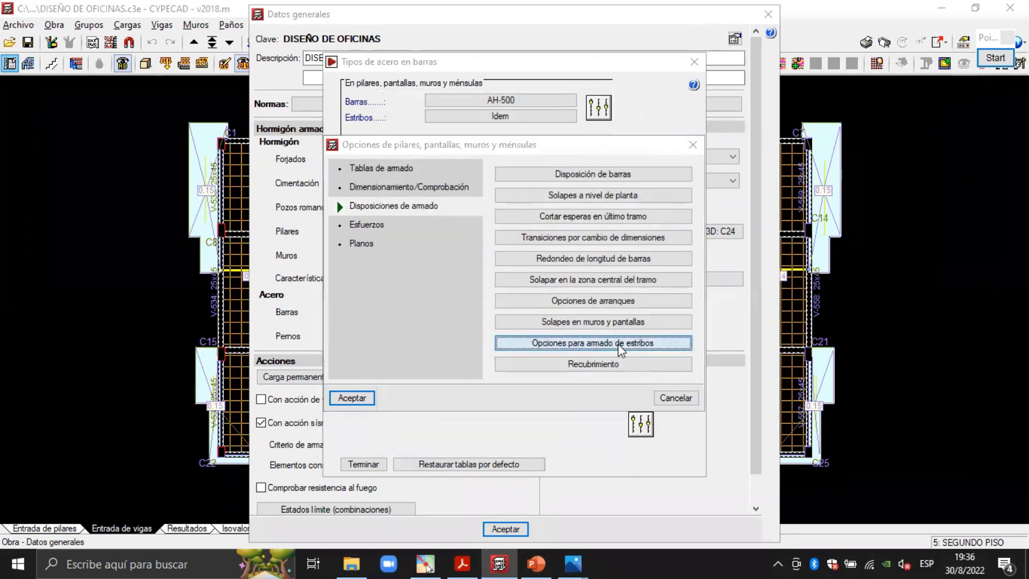
pyautogui.click(619, 343)
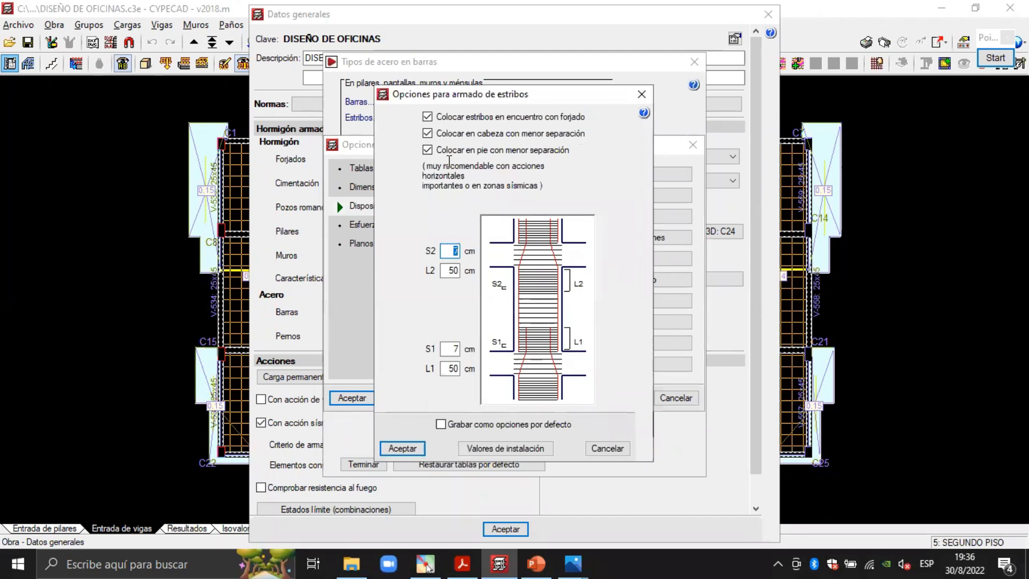
# Turn off the closer stirrup spacing at the column's foot and head to compare the diagram, and turn both options back on.
pyautogui.click(427, 151)
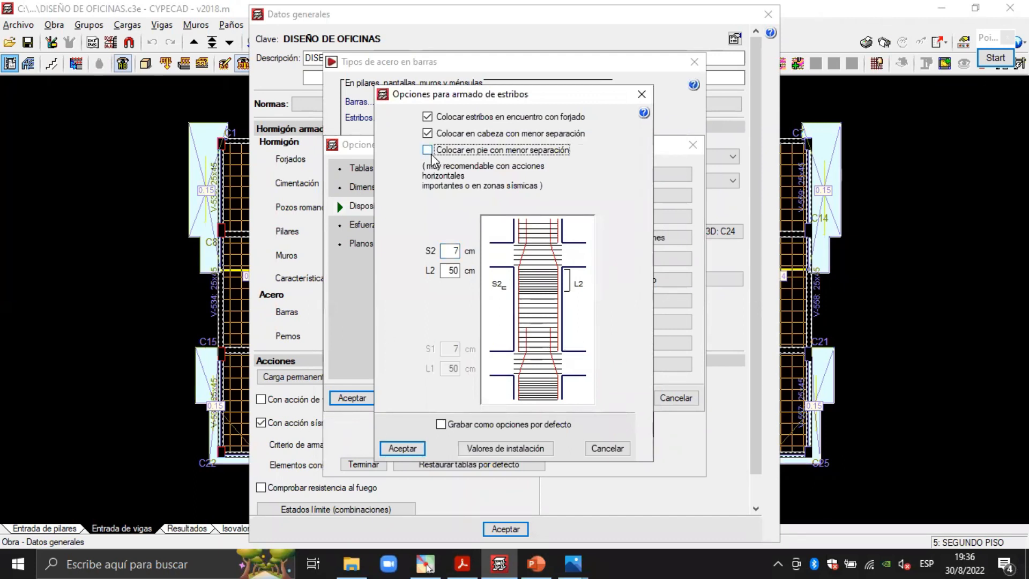
pyautogui.click(427, 134)
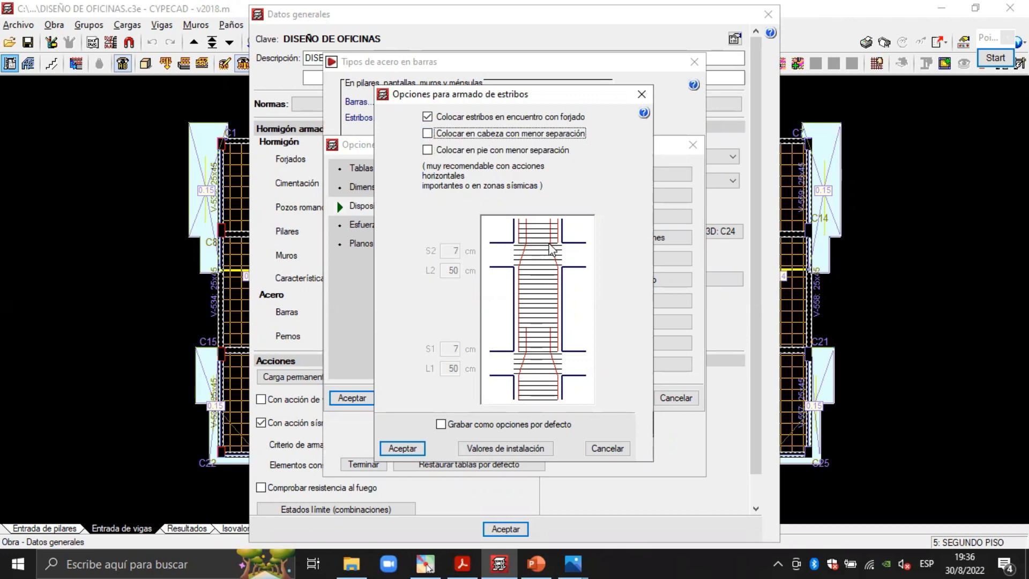
pyautogui.click(427, 133)
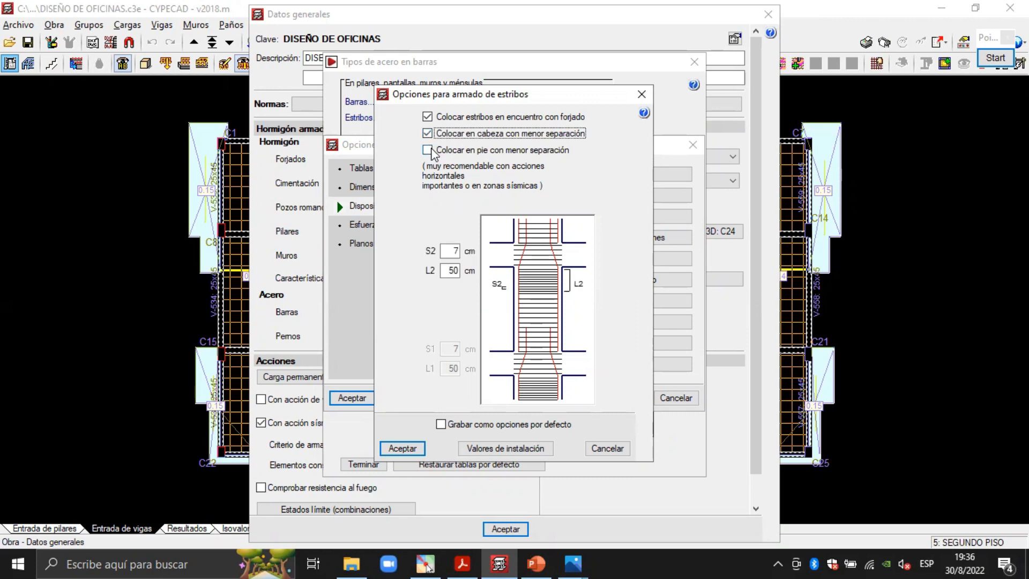
pyautogui.click(429, 151)
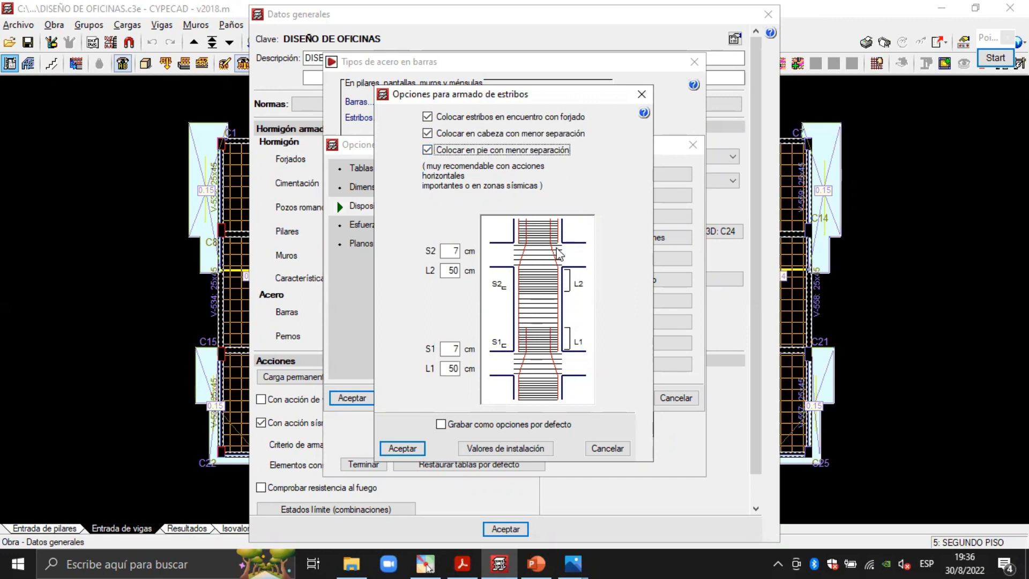
# Place green check marks on the L2 and L1 confinement zones of the stirrup diagram, and end the annotation.
pyautogui.click(996, 57)
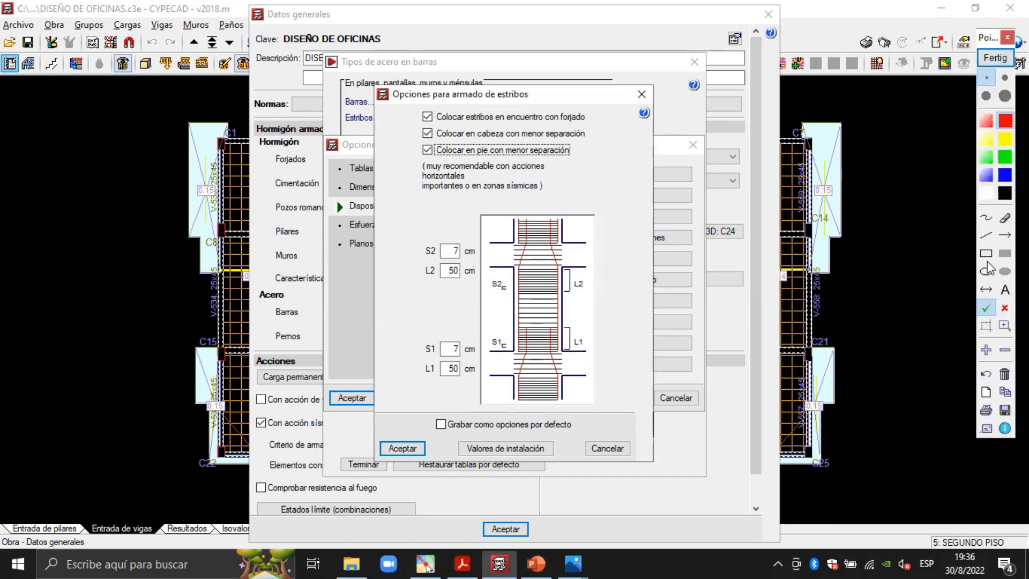
pyautogui.click(988, 309)
pyautogui.click(564, 273)
pyautogui.click(570, 336)
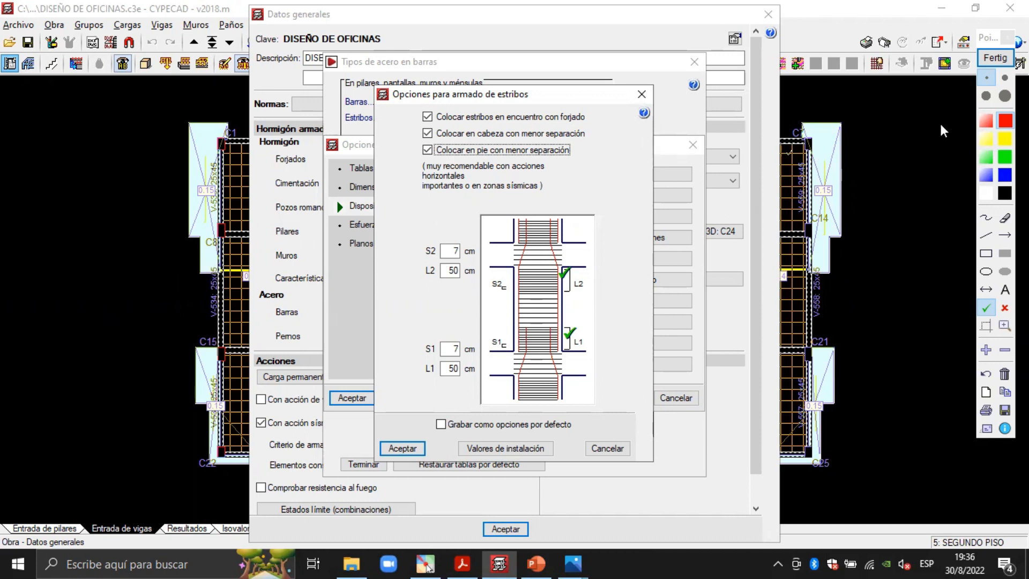
pyautogui.click(991, 61)
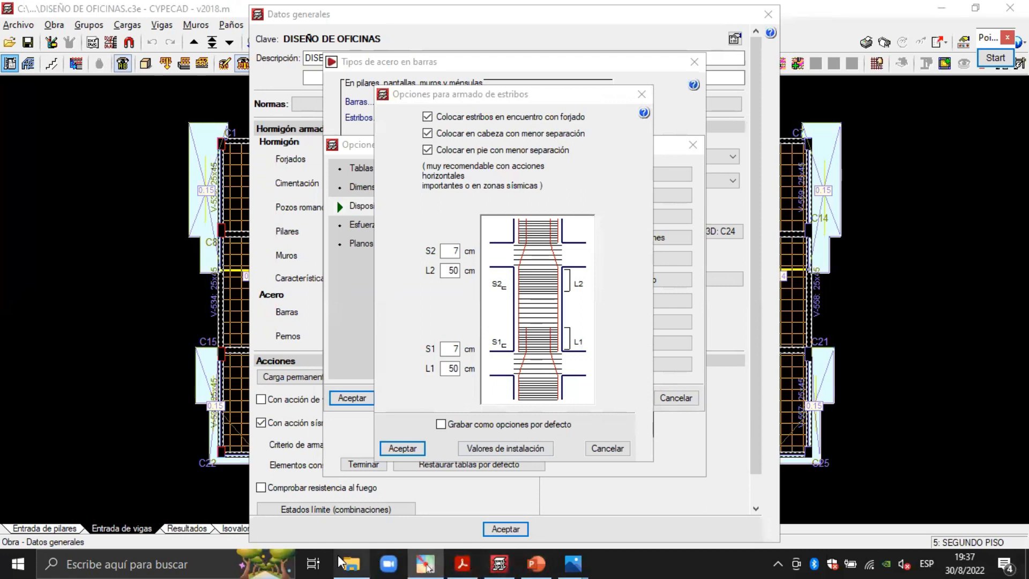
# Open the REFUERZO COLUMNAS SISMO image from the 1.COLUMNA folder.
pyautogui.moveTo(352, 563)
pyautogui.click(371, 508)
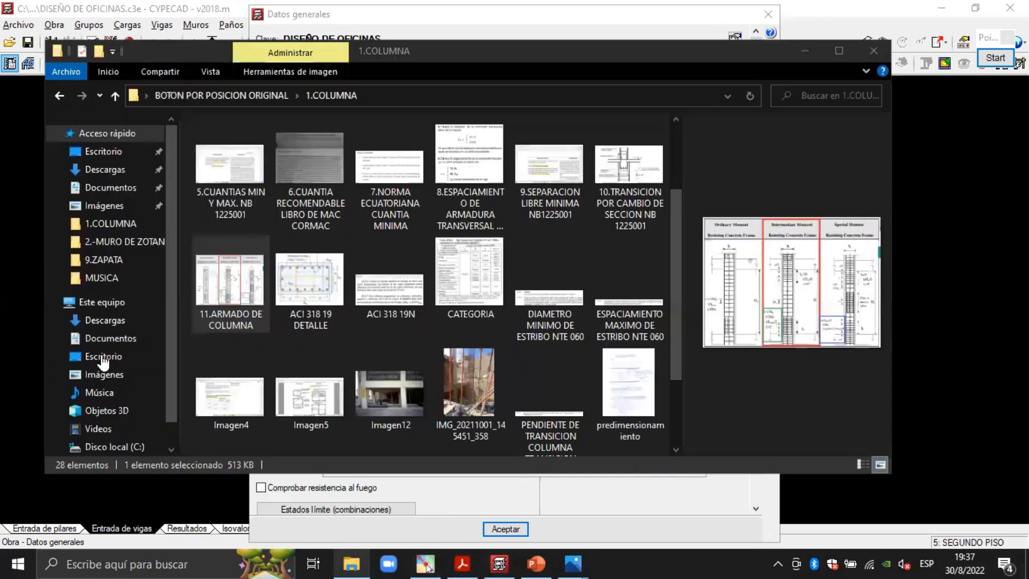
pyautogui.scroll(-2, 504, 247)
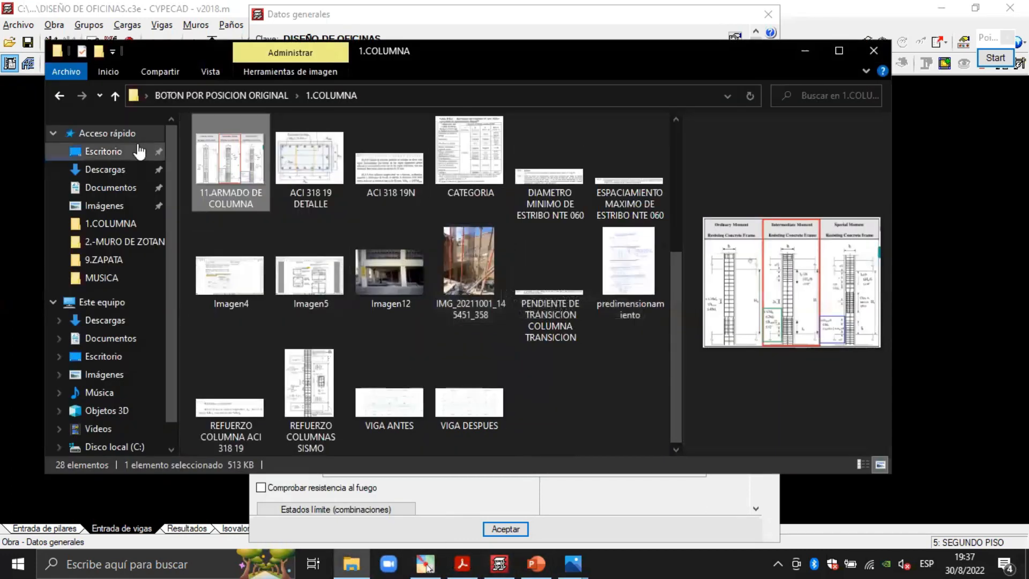
pyautogui.click(60, 98)
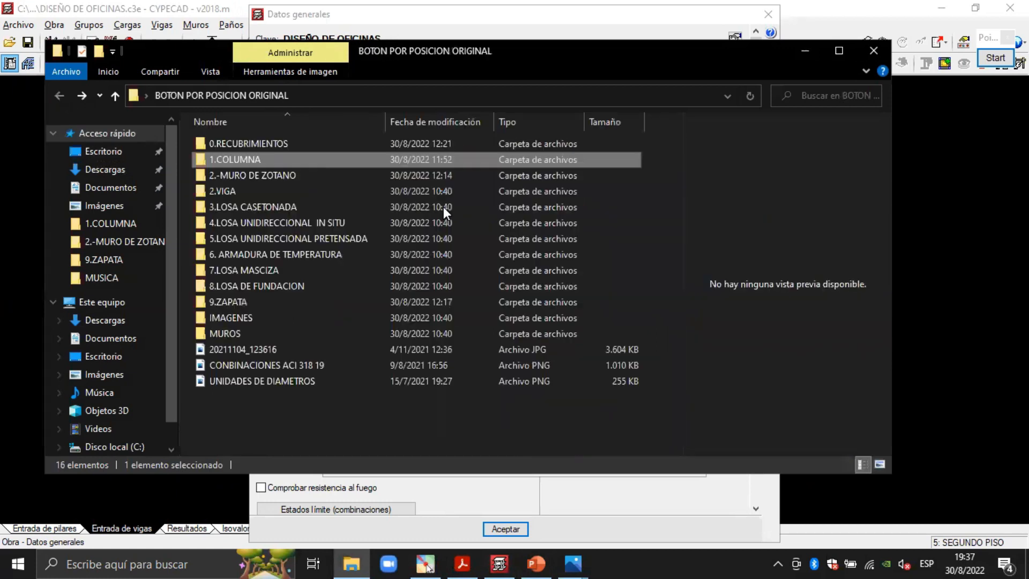
pyautogui.doubleClick(249, 161)
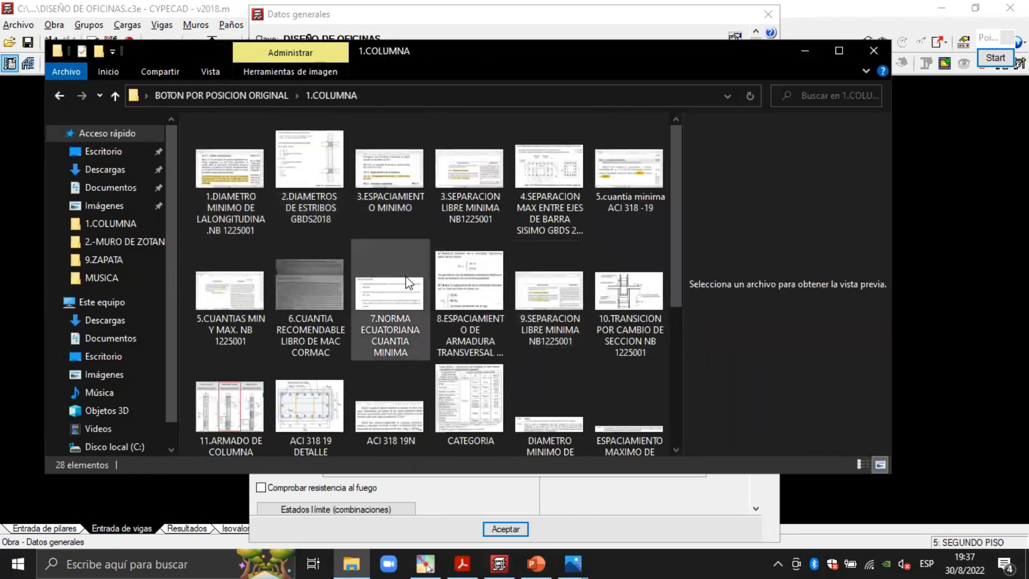
pyautogui.scroll(-1, 548, 371)
pyautogui.scroll(-3, 548, 372)
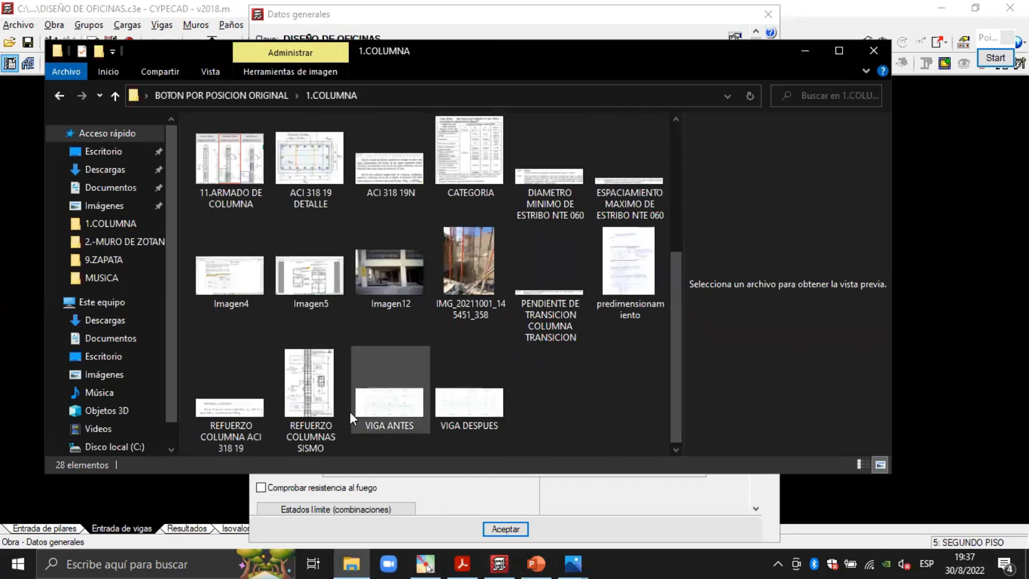
pyautogui.doubleClick(298, 390)
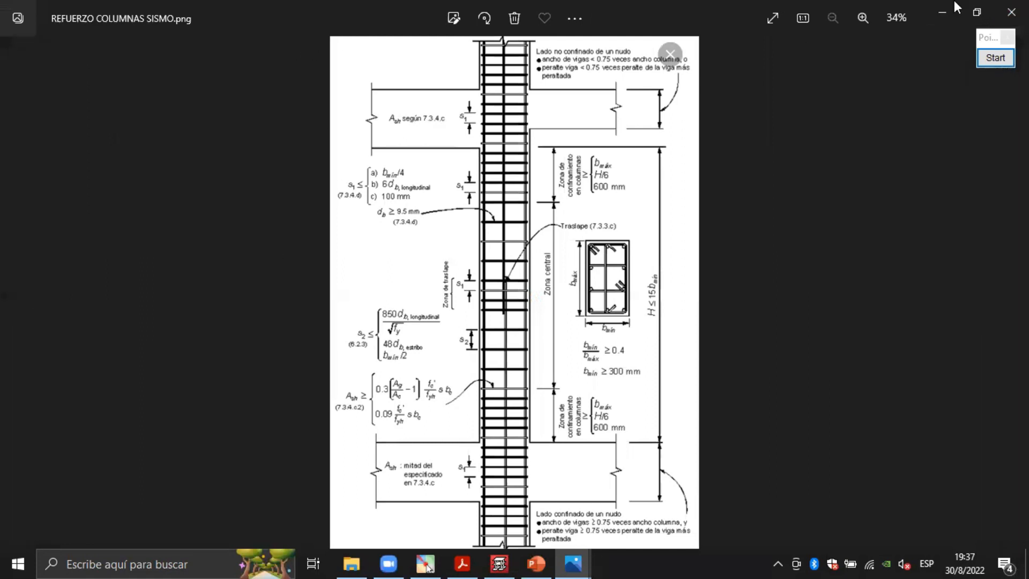
# Minimise the seismic column image and view the stirrup spacing requirements in 2.DIAMETROS DE ESTRIBOS GBDS2018.
pyautogui.click(945, 19)
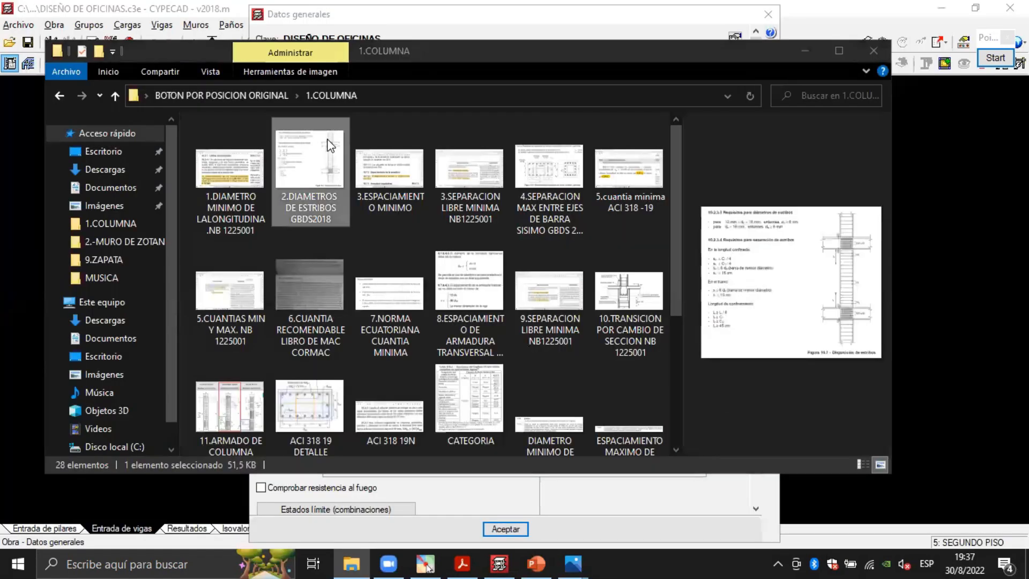
pyautogui.doubleClick(331, 145)
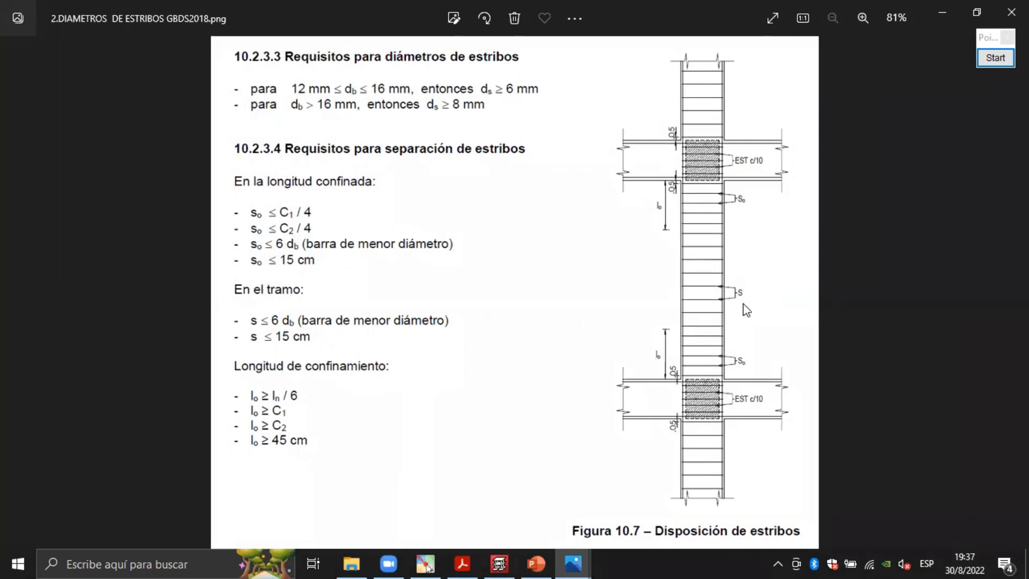
pyautogui.click(942, 12)
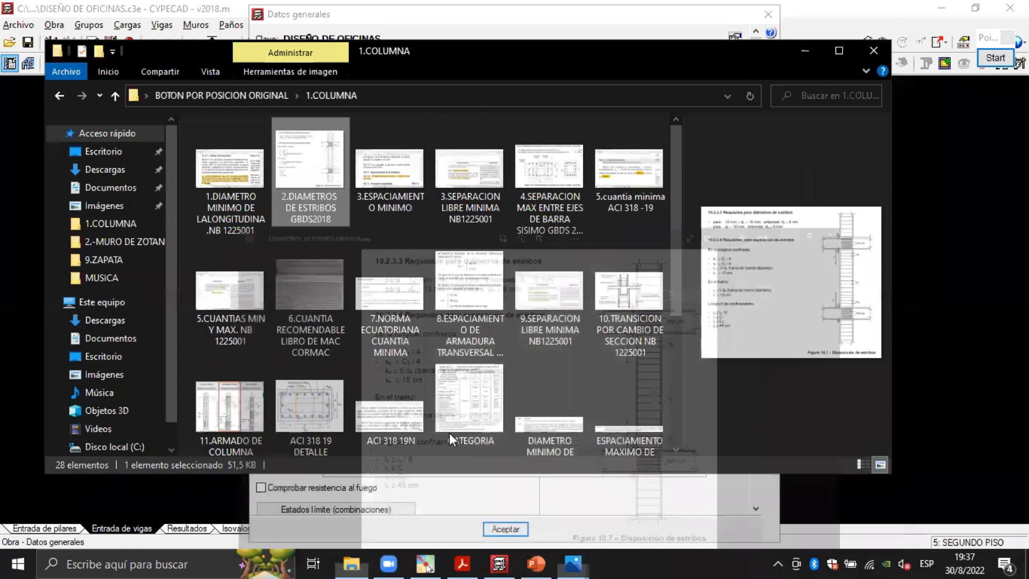
# Open REFUERZO COLUMNAS SISMO again, enlarge the column elevation, and switch back to the stirrup options in CYPECAD.
pyautogui.scroll(-4, 450, 433)
pyautogui.doubleClick(298, 381)
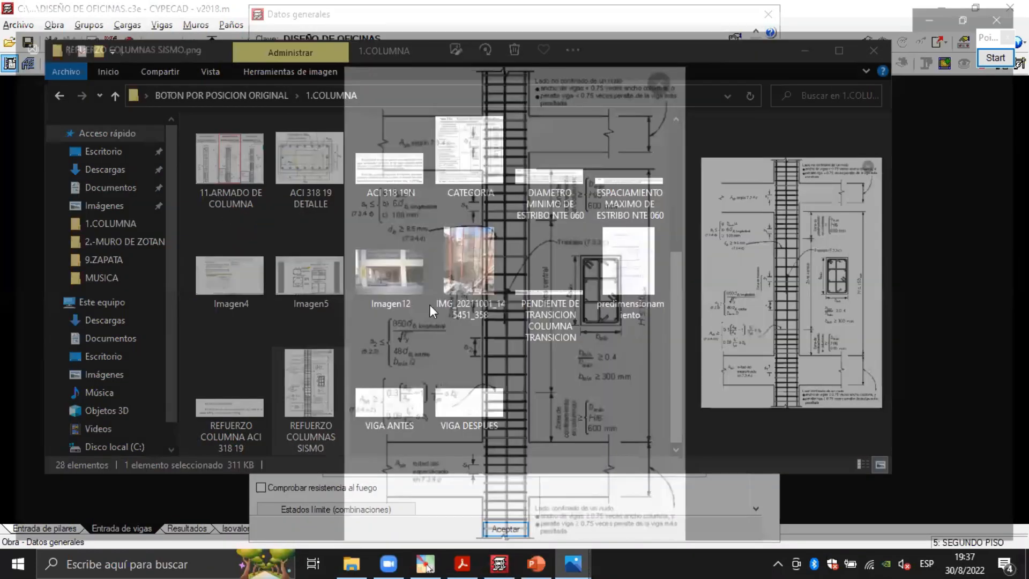
pyautogui.scroll(3, 527, 275)
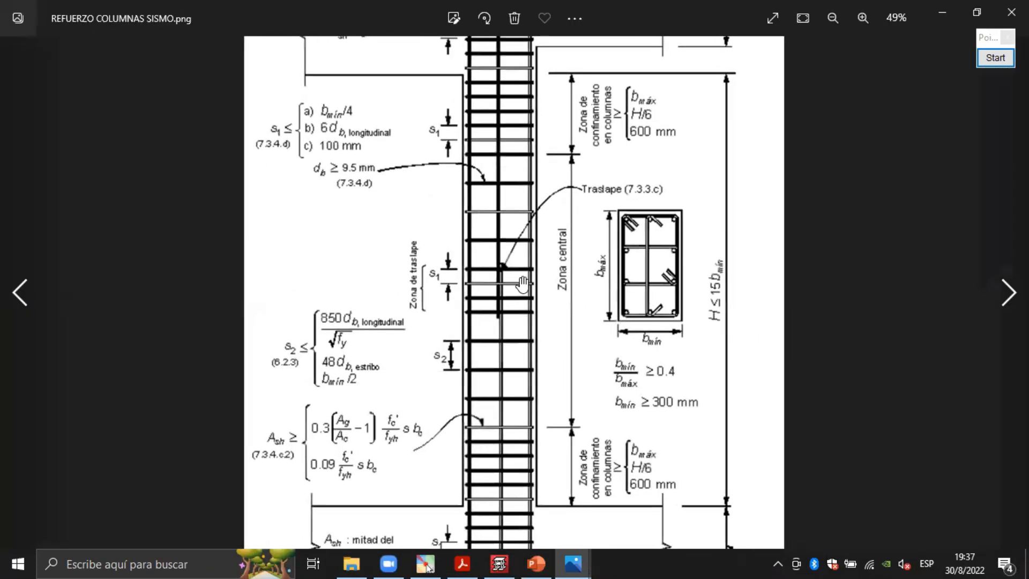
pyautogui.scroll(1, 523, 284)
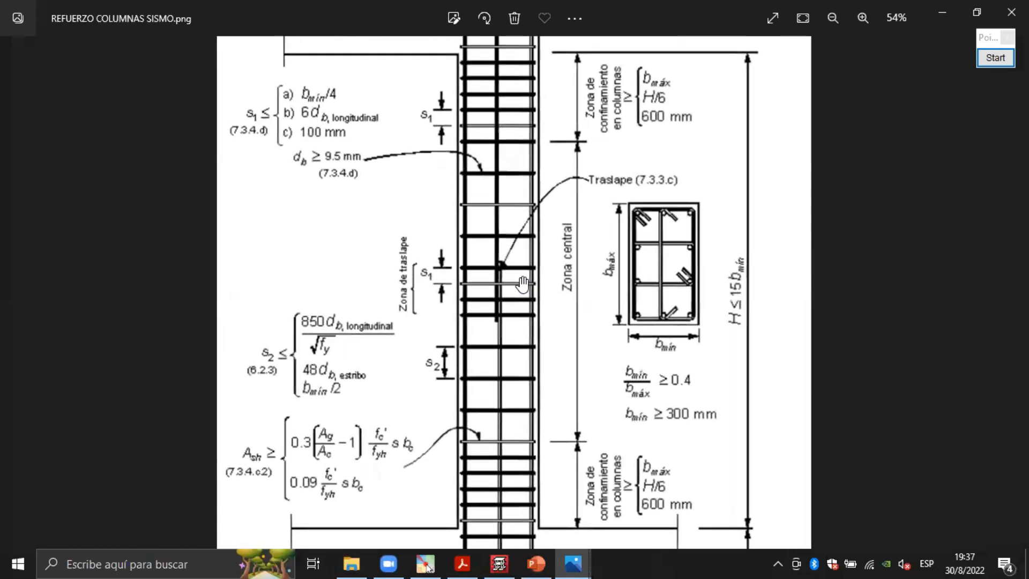
pyautogui.moveTo(497, 561)
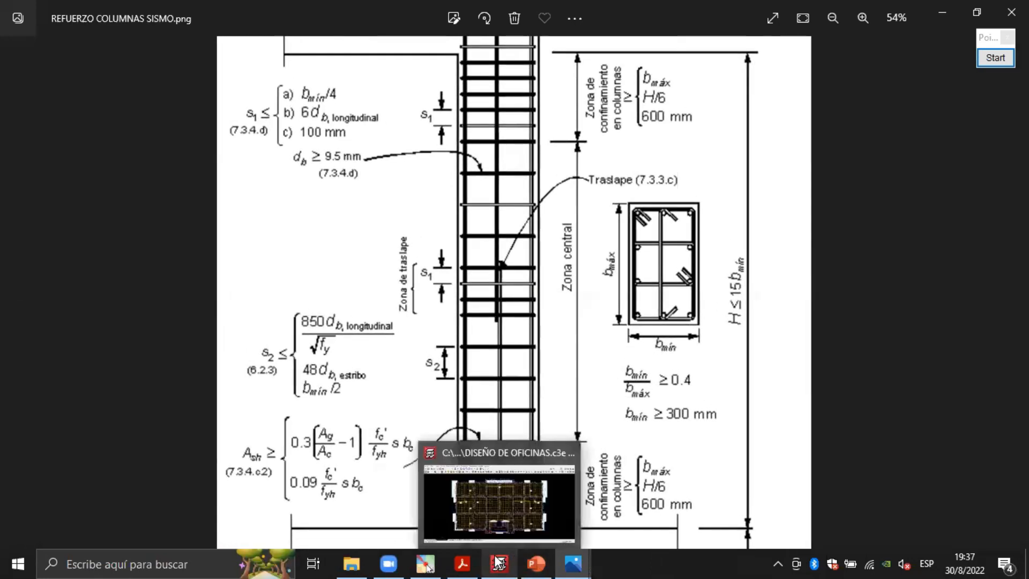
pyautogui.click(500, 488)
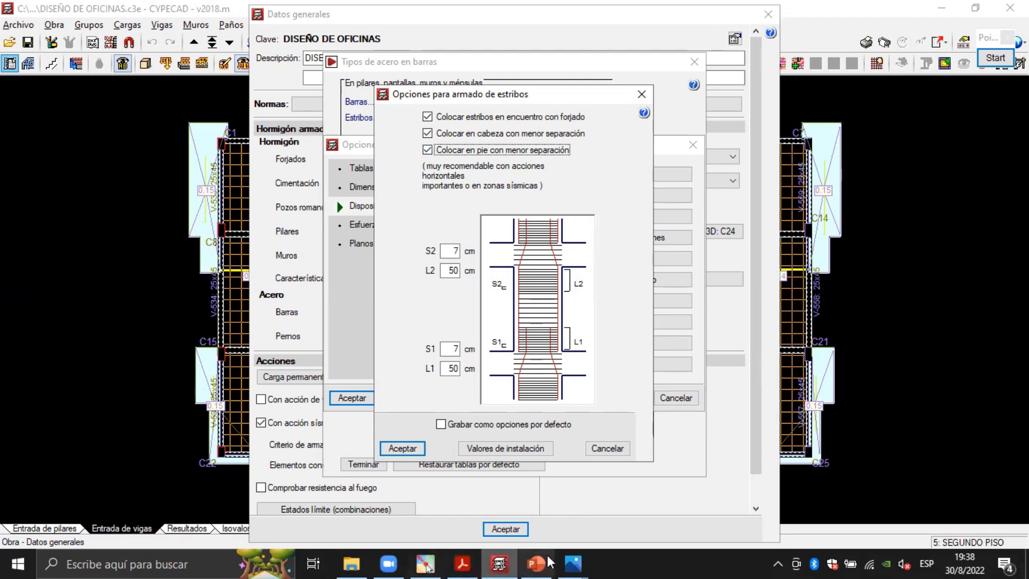
# Bring up REFUERZO COLUMNAS SISMO from the 1.COLUMNA folder and examine its s1 stirrup spacing limits up close.
pyautogui.scroll(-8, 566, 558)
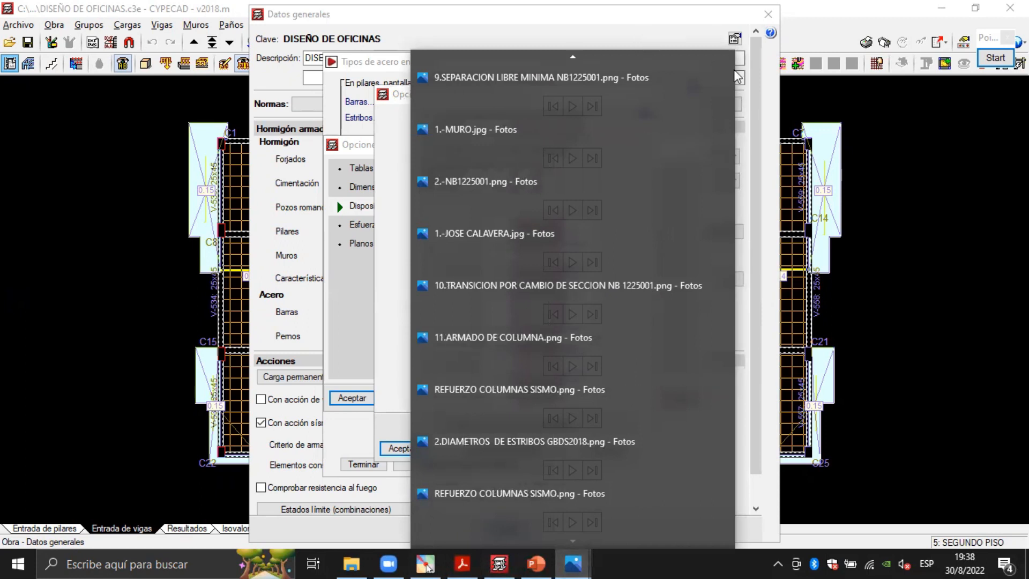
pyautogui.click(351, 563)
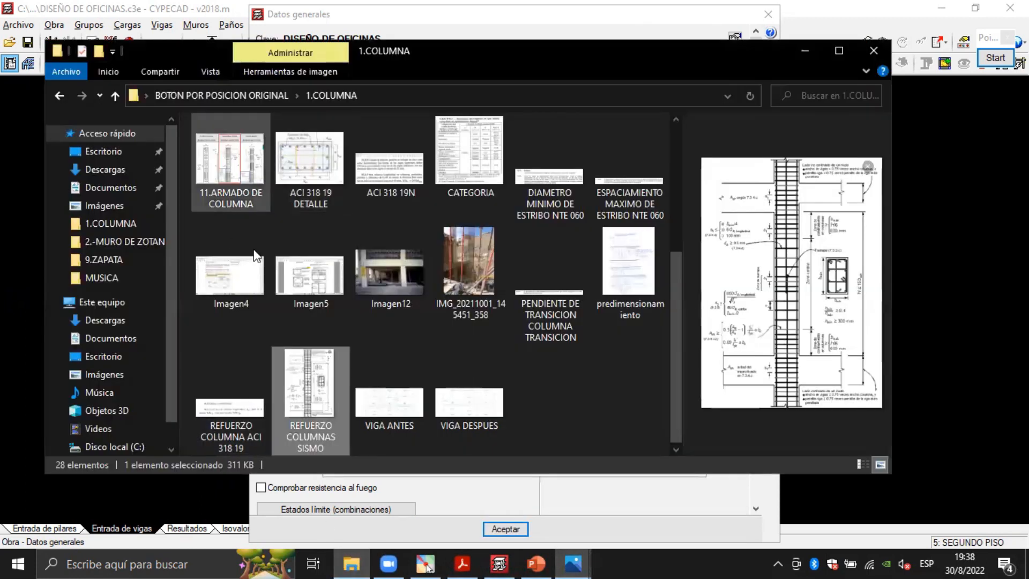
pyautogui.doubleClick(312, 414)
pyautogui.scroll(4, 276, 159)
pyautogui.scroll(5, 276, 160)
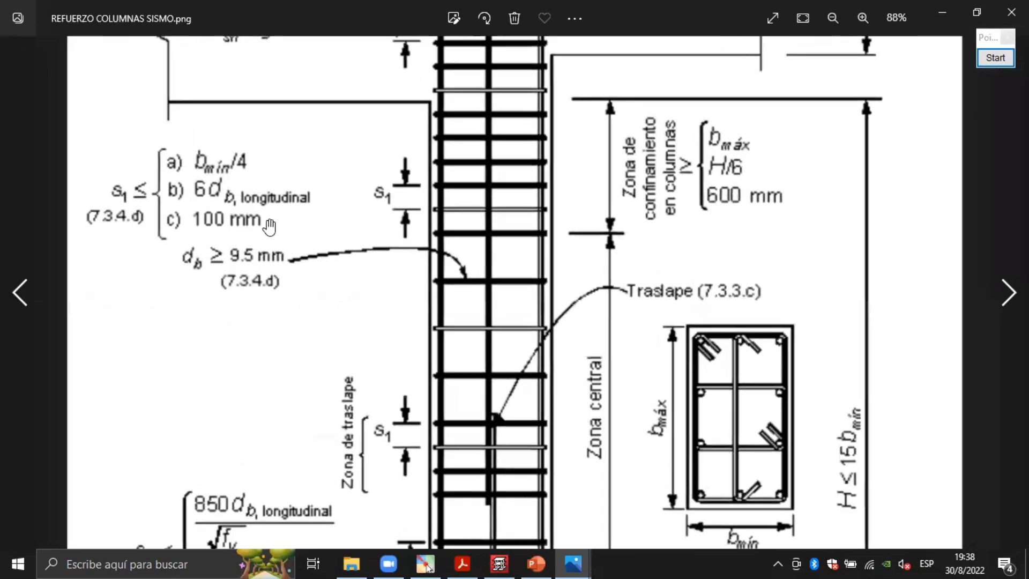
pyautogui.scroll(-2, 24, 172)
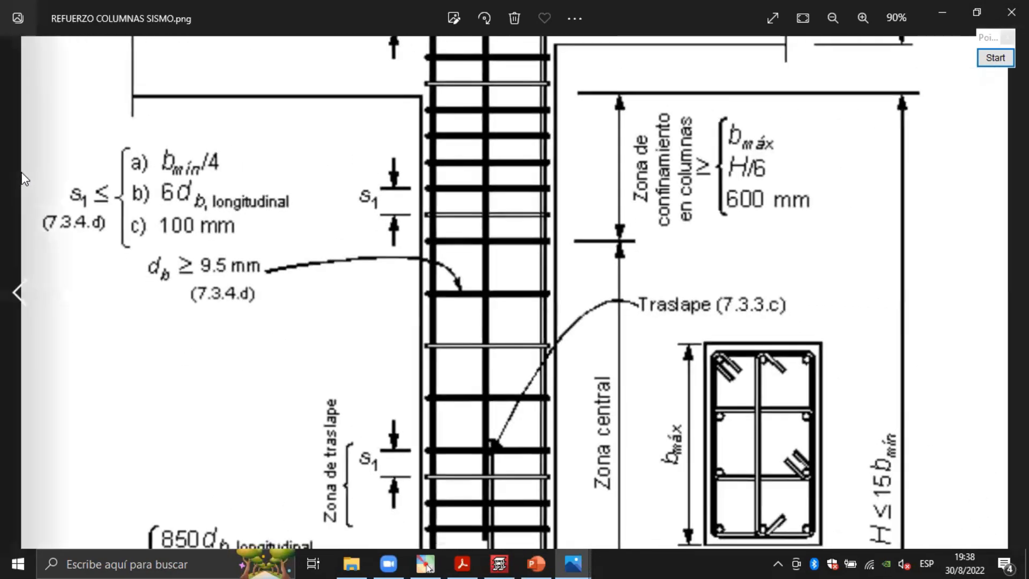
pyautogui.scroll(2, 179, 184)
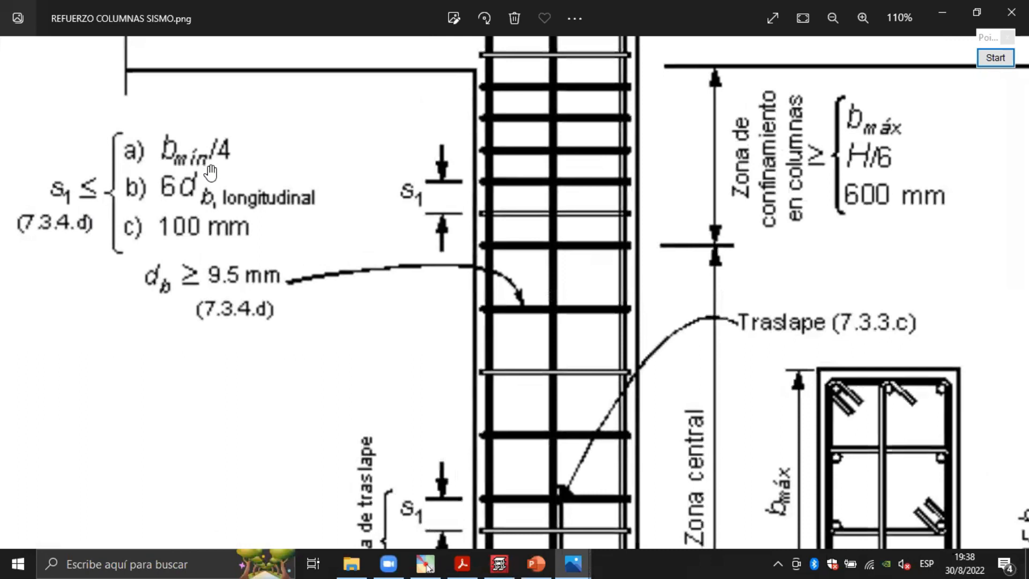
pyautogui.scroll(-1, 486, 325)
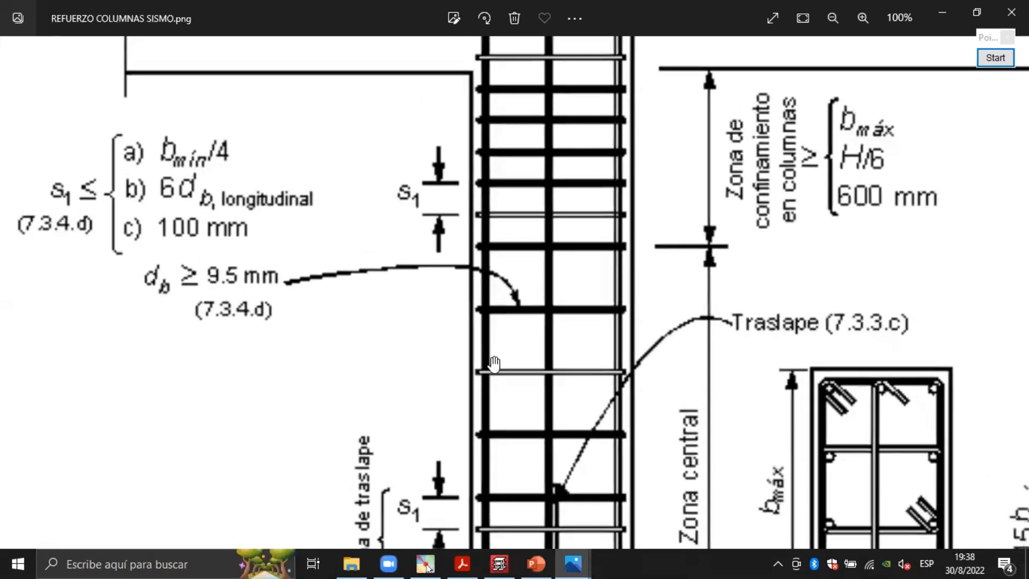
# Place green check marks beside the s1 limits bmín/4, 6db longitudinal and 100 mm, and end the annotation.
pyautogui.click(996, 58)
pyautogui.click(987, 290)
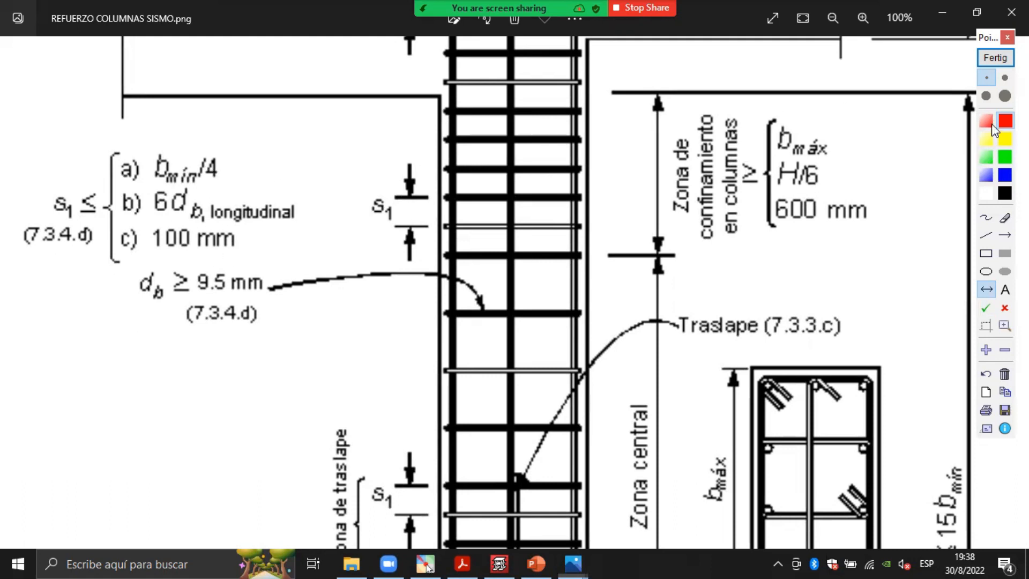
pyautogui.click(986, 307)
pyautogui.click(231, 160)
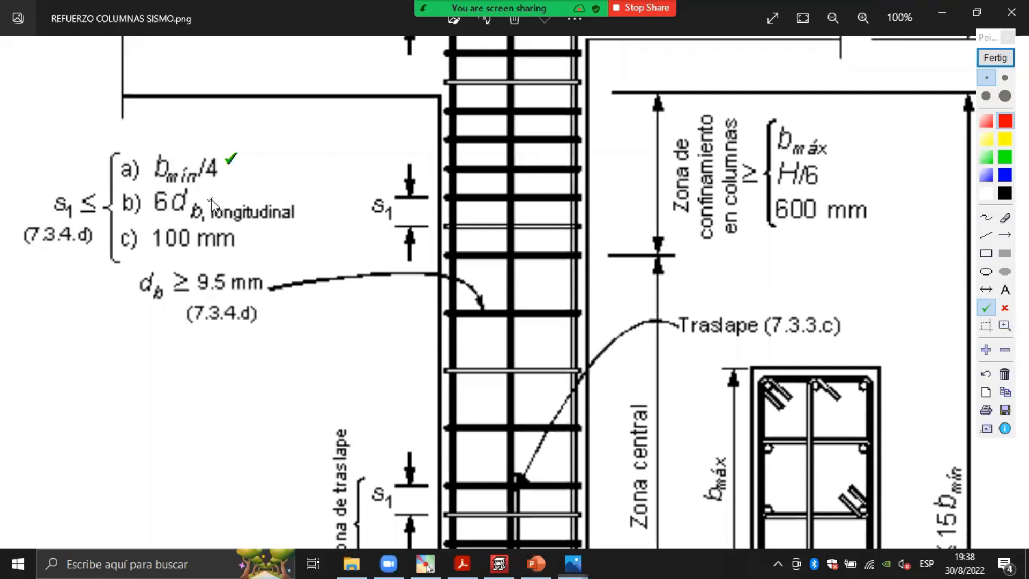
pyautogui.click(211, 198)
pyautogui.click(141, 247)
pyautogui.click(241, 242)
pyautogui.click(121, 252)
pyautogui.click(996, 57)
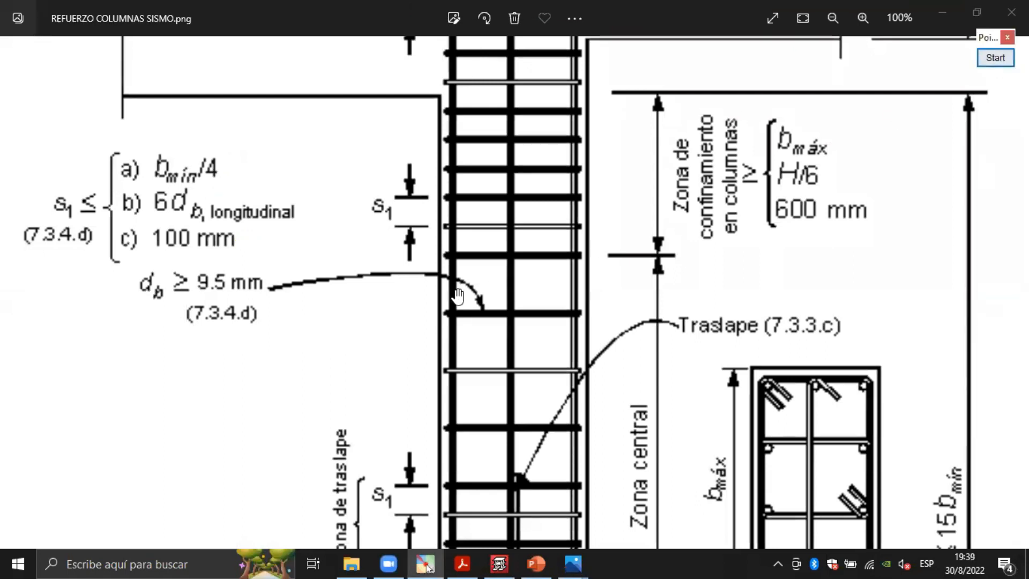
# Switch to CYPECAD's stirrup options to compare them, and reopen the REFUERZO COLUMNAS SISMO image.
pyautogui.keyDown('ctrl'); pyautogui.scroll(-1, 458, 295); pyautogui.keyUp('ctrl')
pyautogui.keyDown('ctrl'); pyautogui.scroll(-1, 447, 355); pyautogui.keyUp('ctrl')
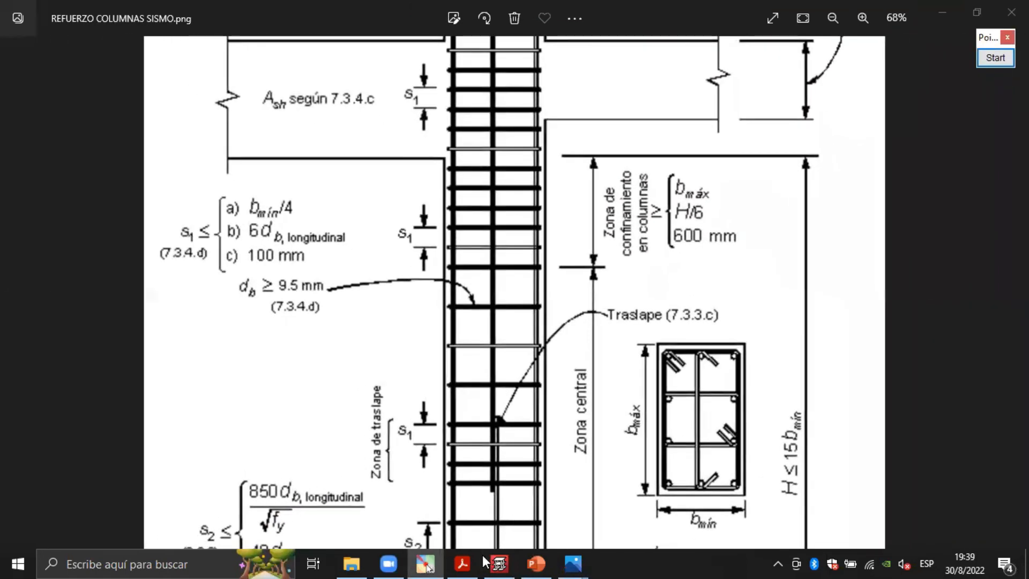
pyautogui.click(509, 563)
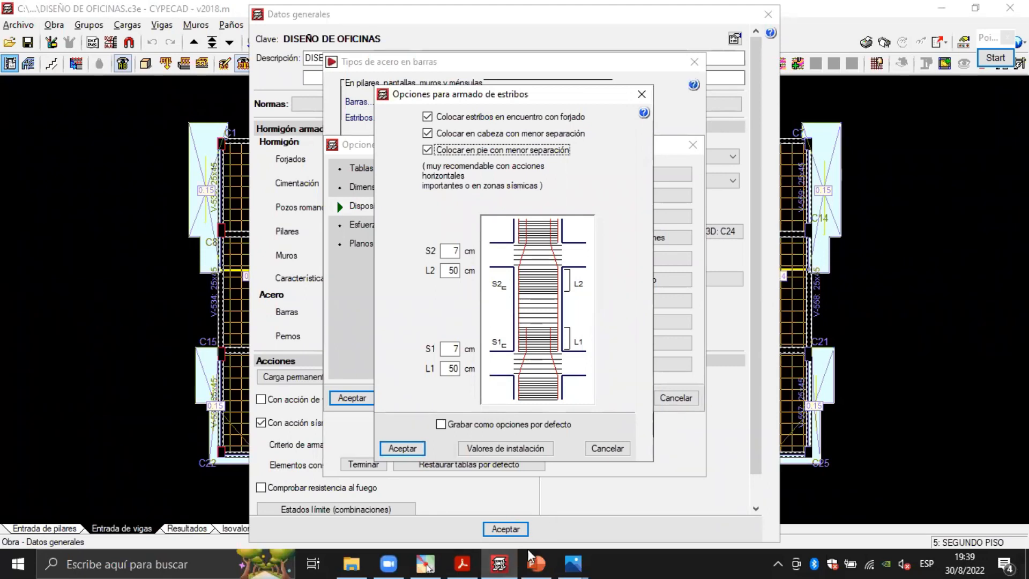
pyautogui.rightClick(574, 563)
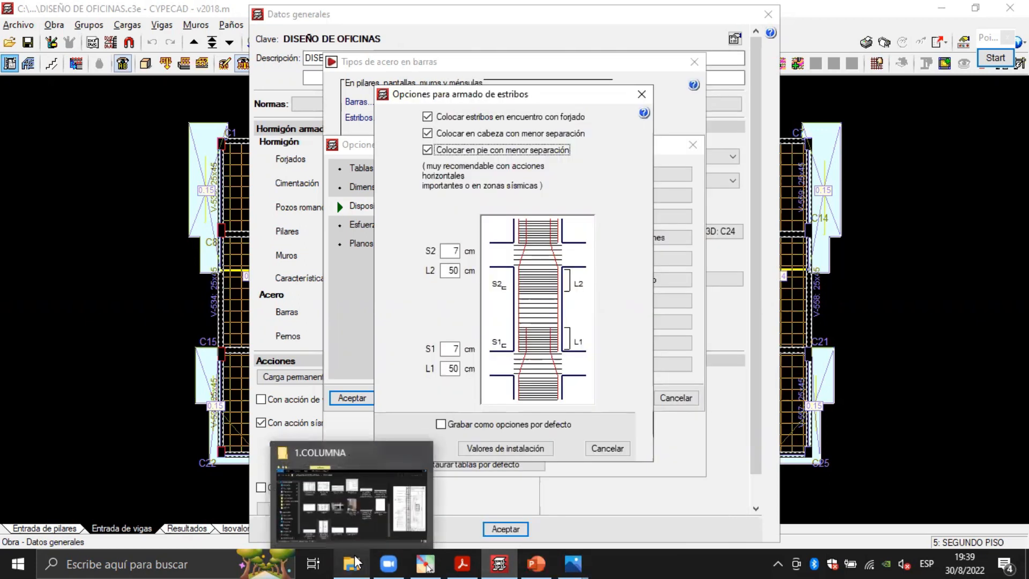
pyautogui.moveTo(351, 563)
pyautogui.click(350, 524)
pyautogui.doubleClick(307, 386)
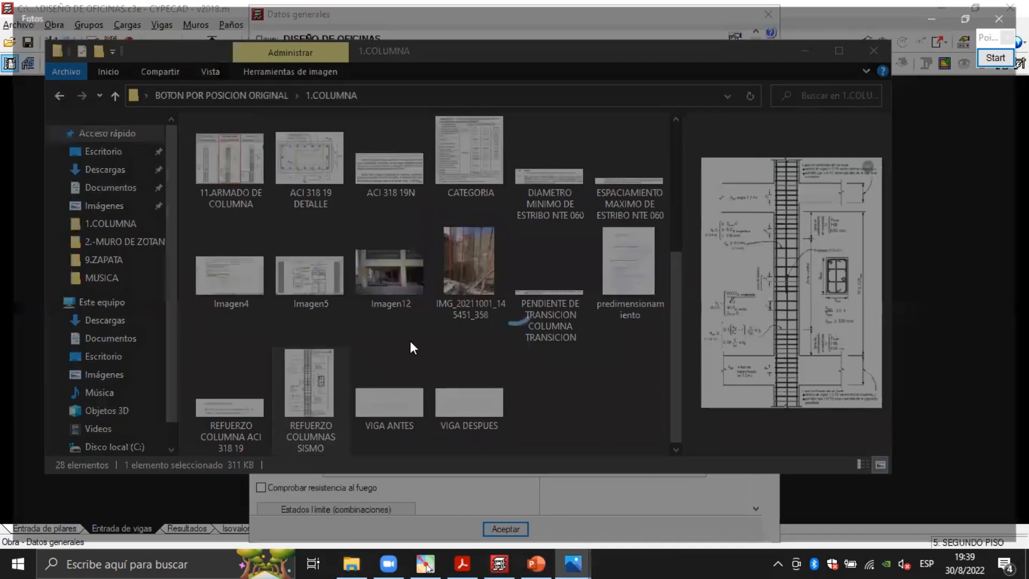
# Enlarge the upper Zona de confinamiento en columnas and place a green check mark beside its bmáx requirement.
pyautogui.scroll(5, 566, 163)
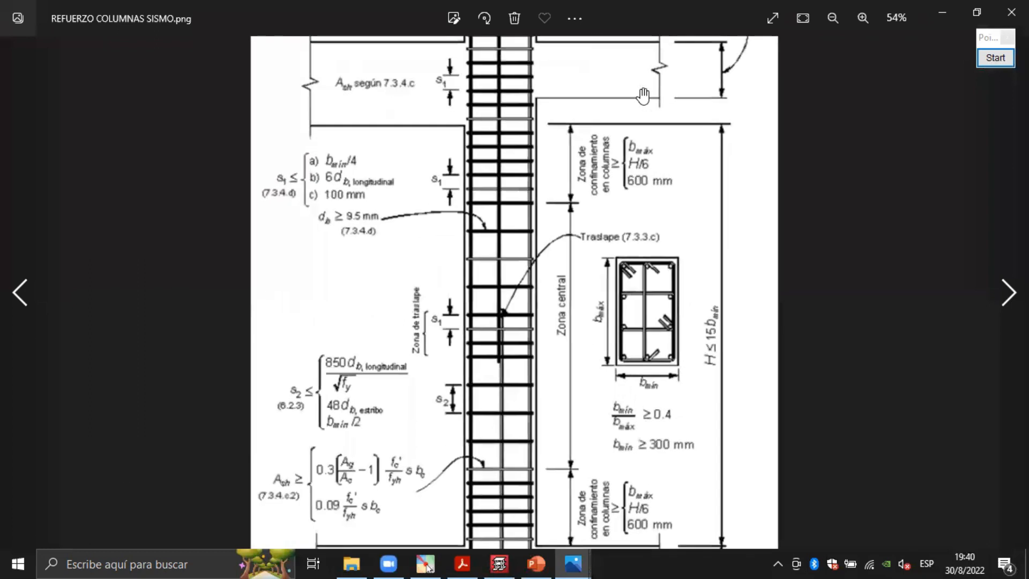
pyautogui.scroll(4, 760, 197)
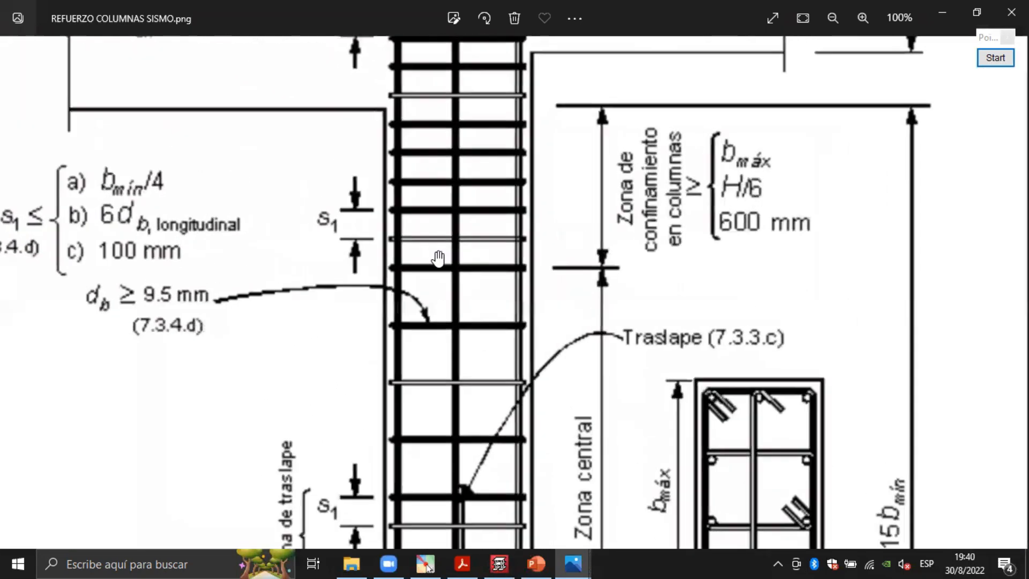
pyautogui.scroll(-2, 438, 257)
pyautogui.scroll(2, 418, 225)
pyautogui.scroll(-2, 374, 161)
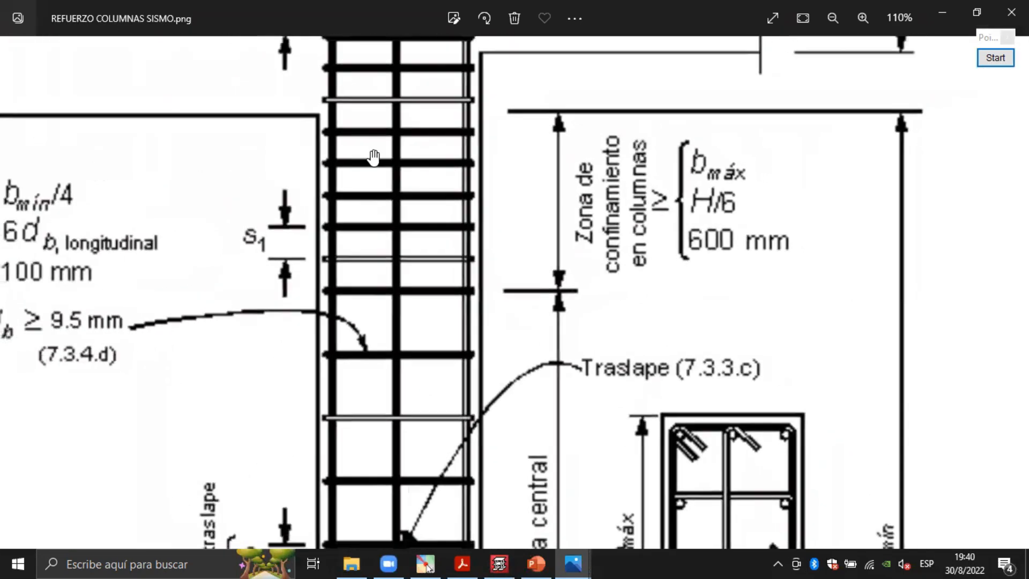
pyautogui.scroll(-1, 374, 201)
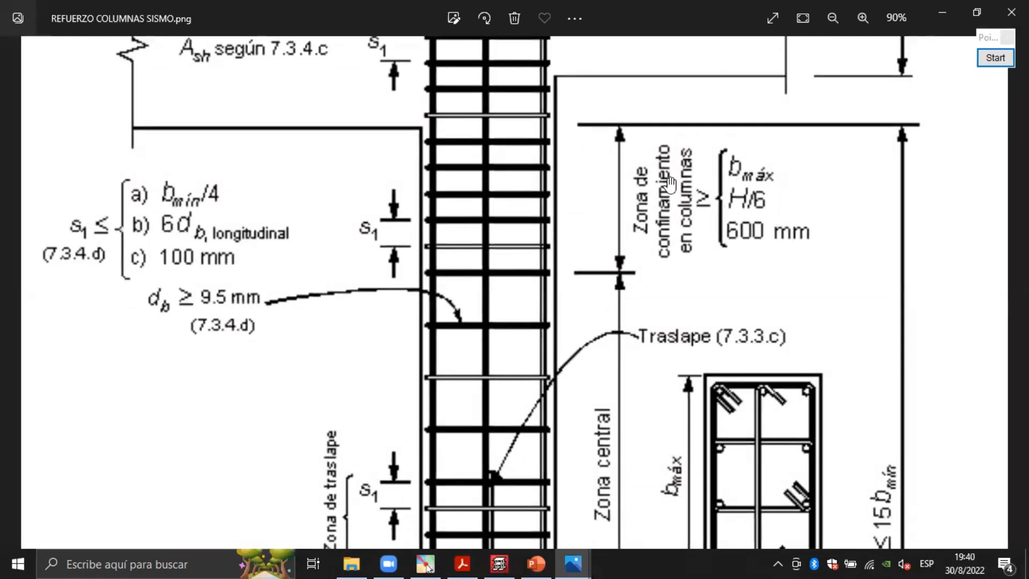
pyautogui.click(996, 58)
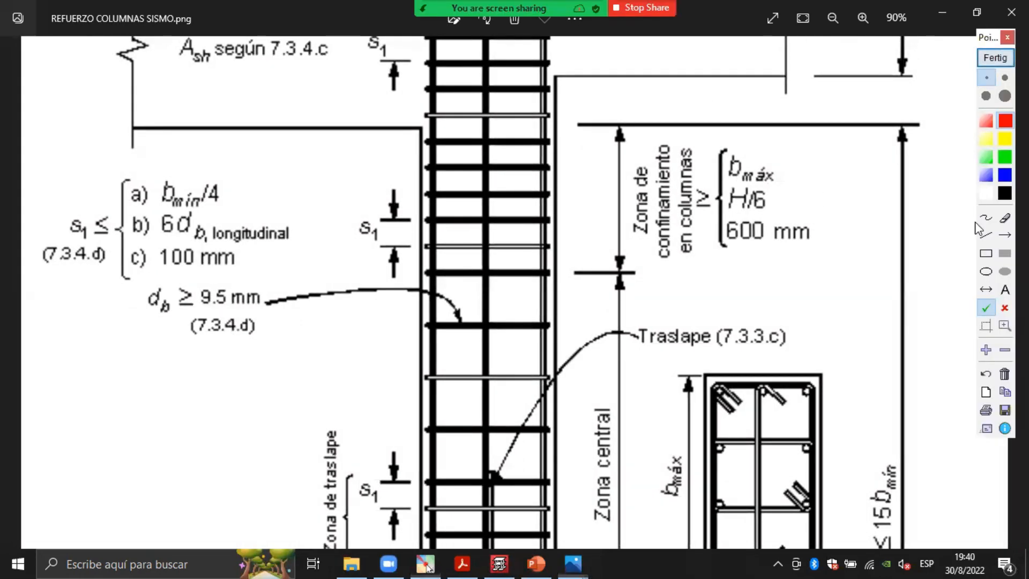
pyautogui.click(797, 170)
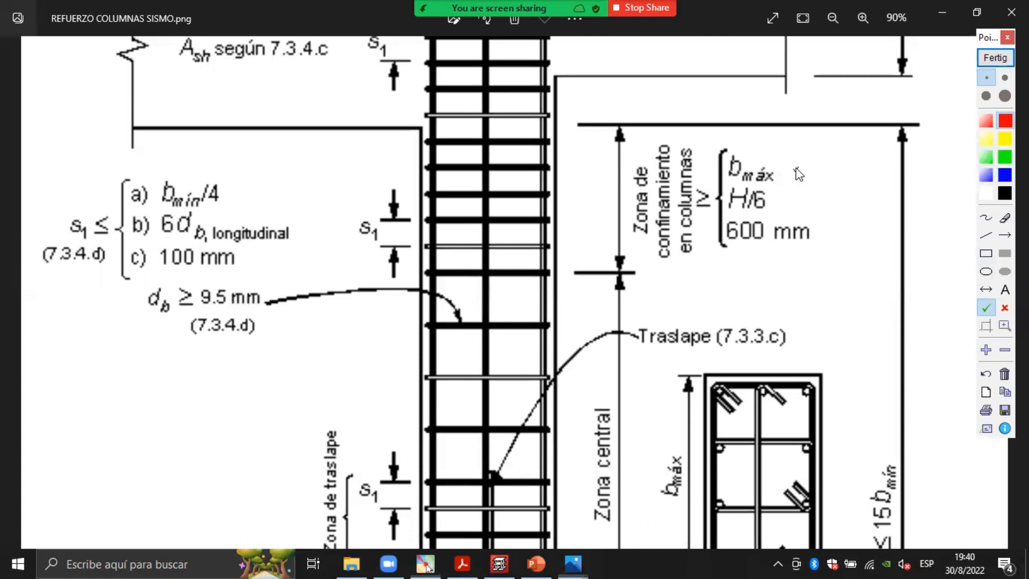
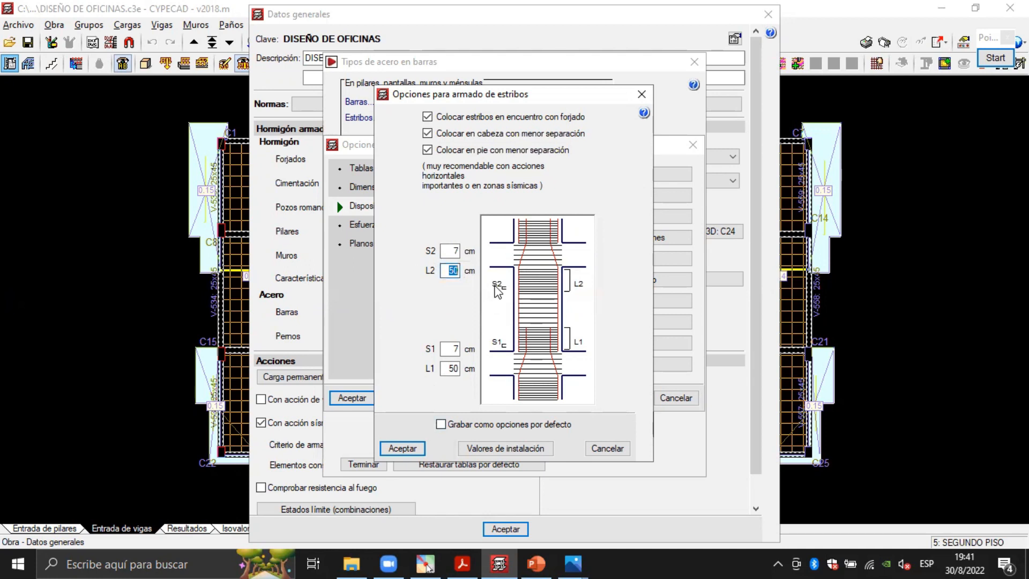
# Set the confinement length to 60 cm in Opciones para armado de estribos and accept the dialog.
pyautogui.write('6')
pyautogui.press('Tab')
pyautogui.write('60')
pyautogui.click(405, 449)
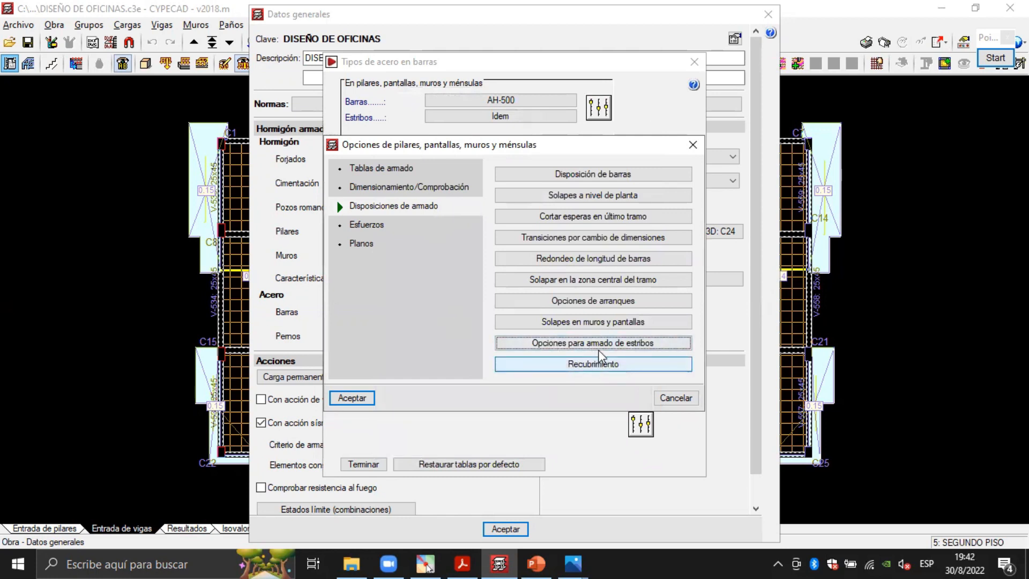
# Open Criterios de continuidad under Dimensionamiento/Comprobación and examine the options for the reinforcement area criterion.
pyautogui.click(385, 189)
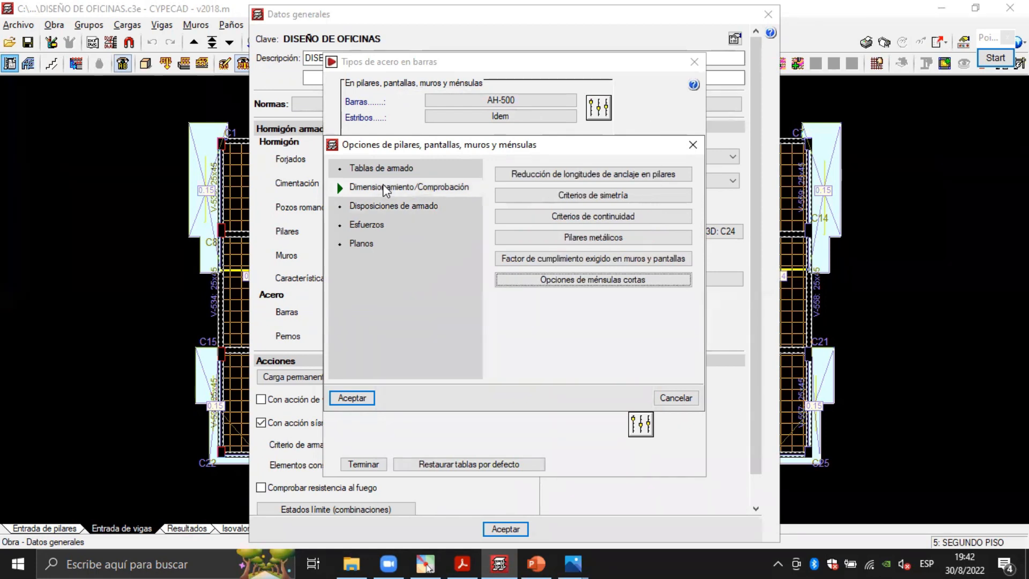
pyautogui.click(585, 218)
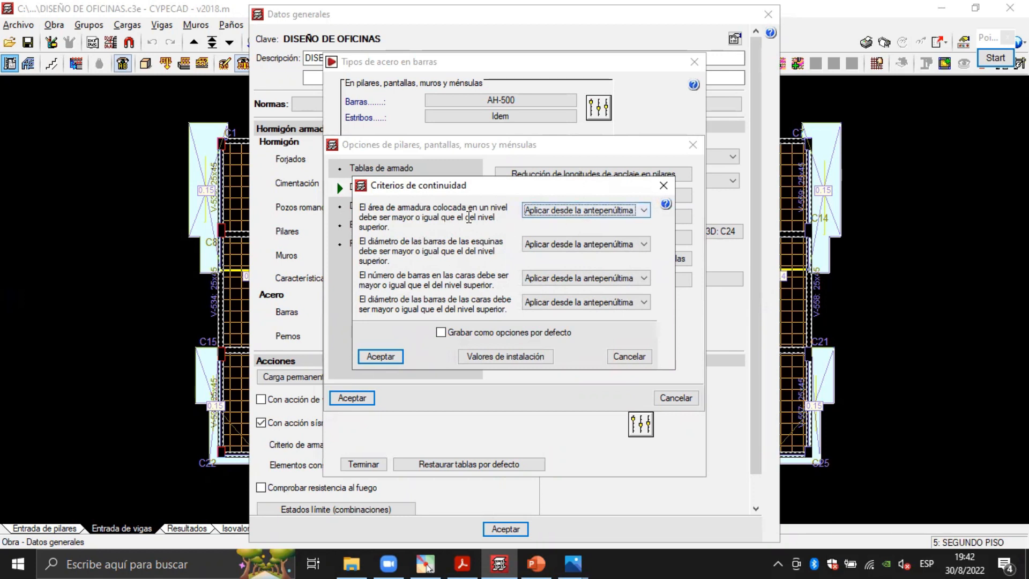
pyautogui.click(647, 213)
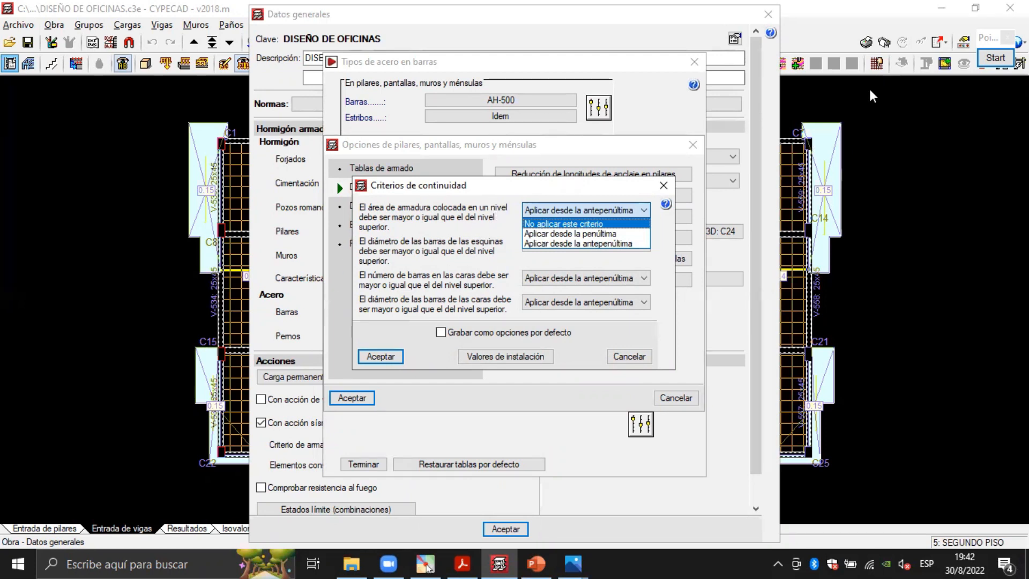
pyautogui.click(639, 209)
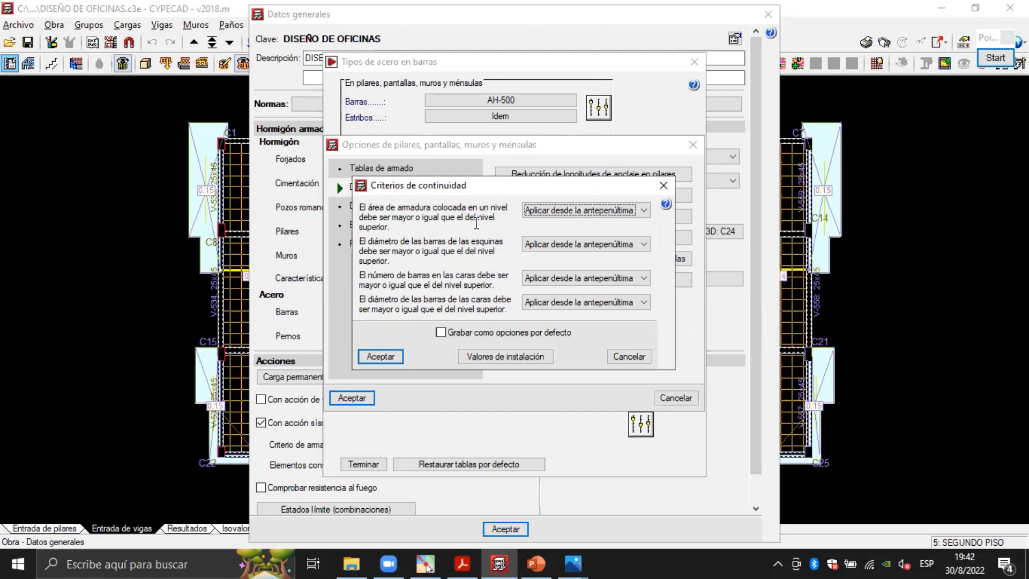
# Start a screen annotation and draw a tall red rectangle beside the dialogs as a column cross-section.
pyautogui.click(996, 57)
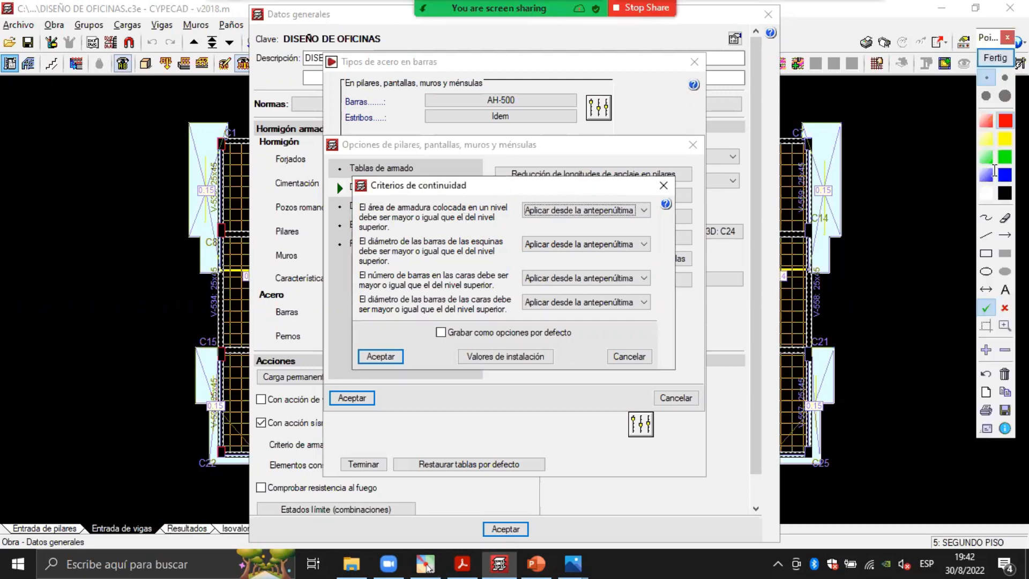
pyautogui.click(986, 253)
pyautogui.moveTo(18, 177); pyautogui.dragTo(91, 202)
pyautogui.moveTo(101, 245); pyautogui.dragTo(122, 351)
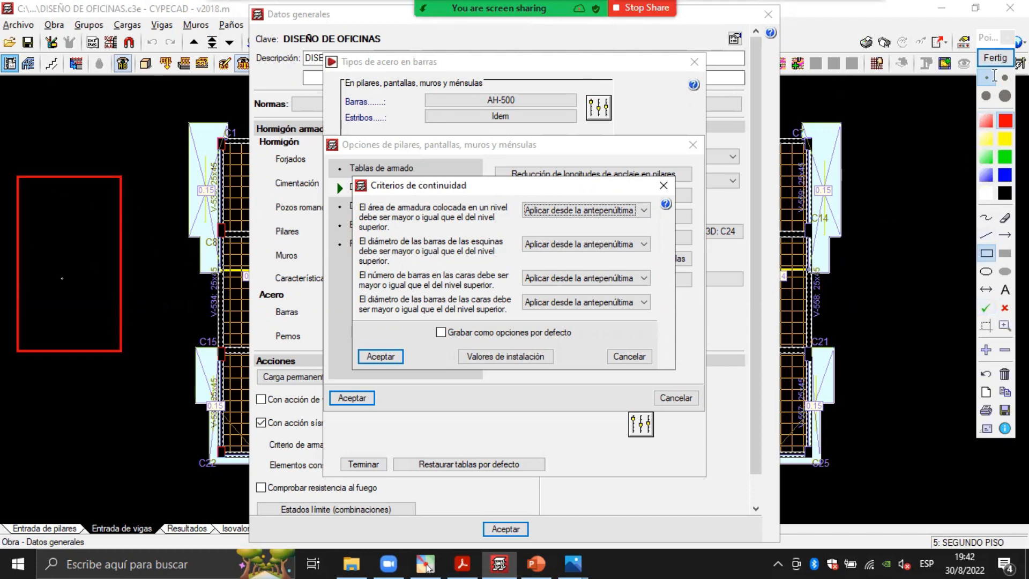
# Mark six large green bars inside the red column section: four at the corners and one midway along each long side.
pyautogui.click(1005, 155)
pyautogui.click(1005, 95)
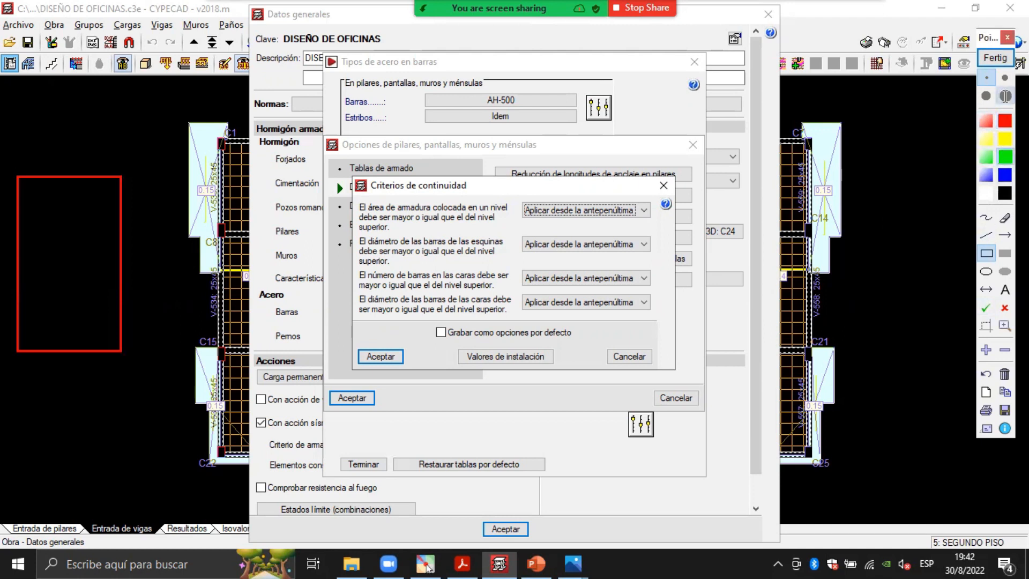
pyautogui.click(41, 204)
pyautogui.click(100, 199)
pyautogui.click(40, 325)
pyautogui.click(100, 329)
pyautogui.click(102, 267)
pyautogui.click(39, 264)
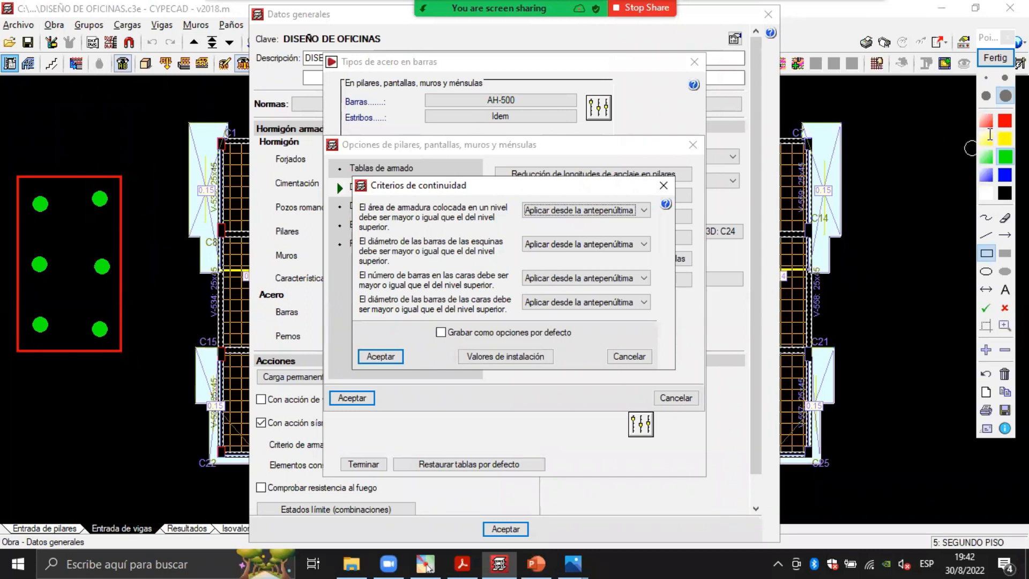
# Draw thin green freehand curves from the two upper corner bars, meeting above the column section.
pyautogui.click(985, 218)
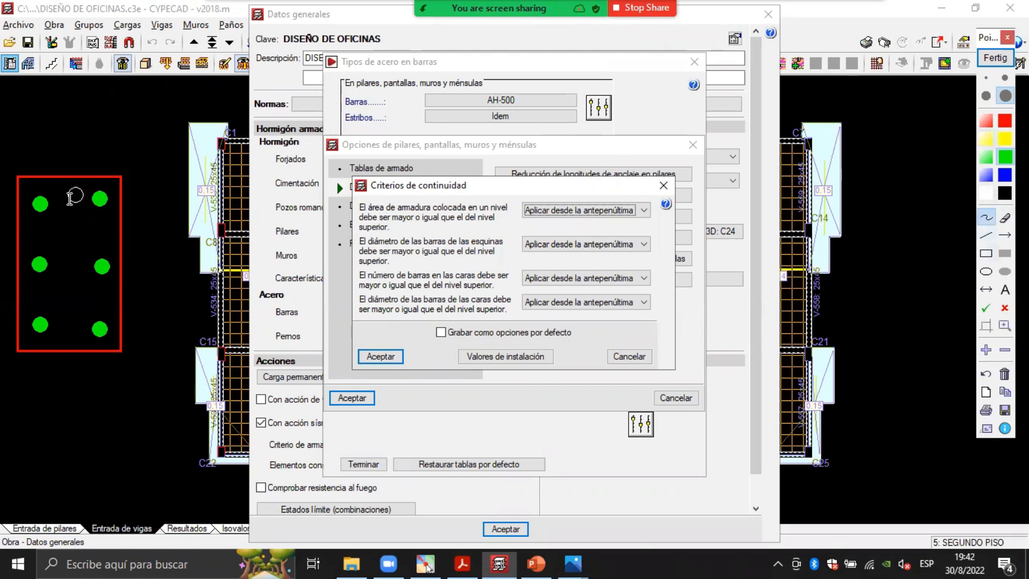
pyautogui.click(986, 77)
pyautogui.moveTo(40, 198)
pyautogui.mouseDown()
pyautogui.moveTo(37, 168)
pyautogui.moveTo(96, 136)
pyautogui.mouseUp()
pyautogui.moveTo(100, 199)
pyautogui.mouseDown()
pyautogui.moveTo(108, 139)
pyautogui.moveTo(97, 130)
pyautogui.mouseUp()
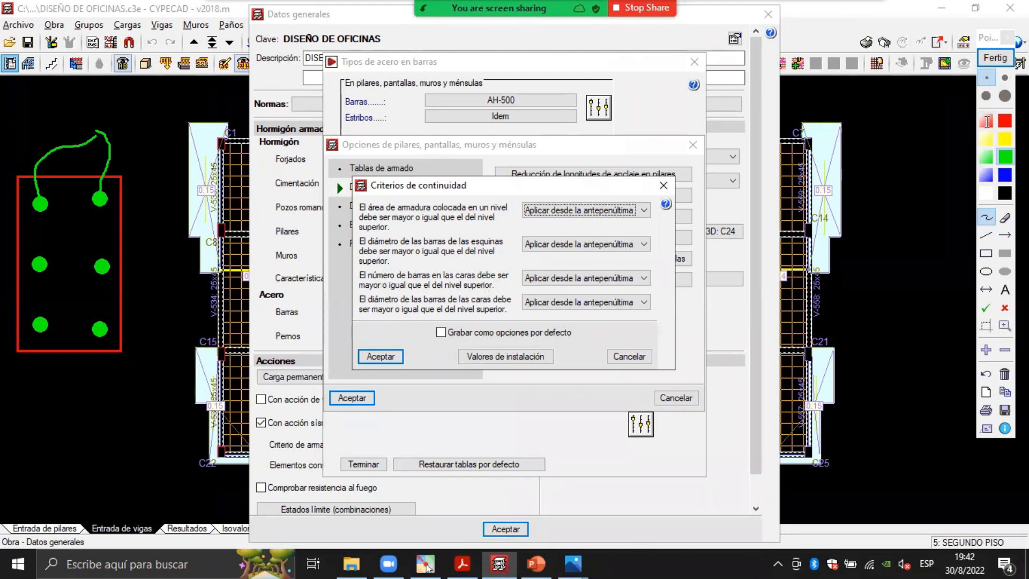
# Mark a smaller red bar midway along the column section's upper and lower faces, and end the annotation.
pyautogui.click(1005, 121)
pyautogui.click(986, 95)
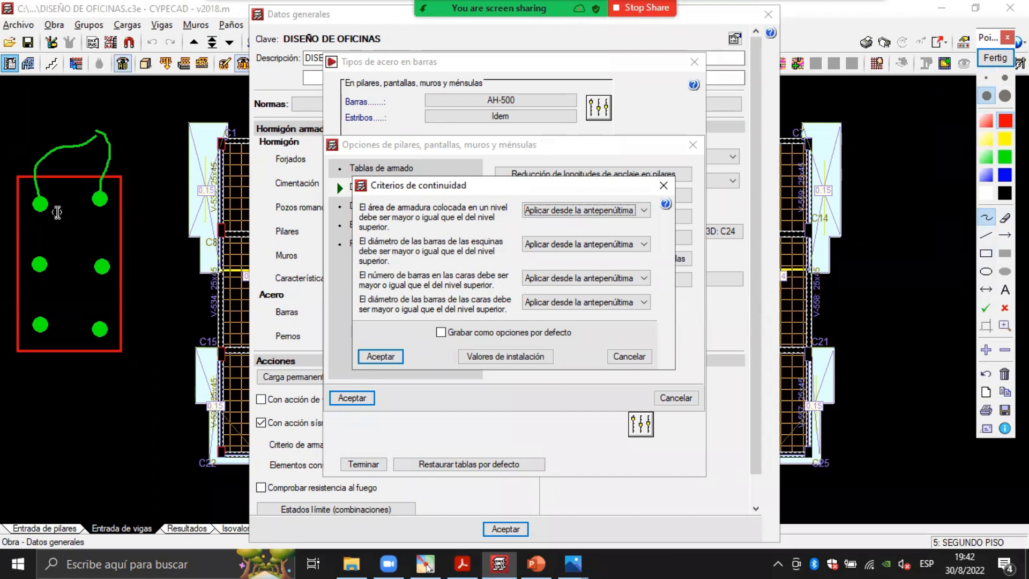
pyautogui.click(69, 198)
pyautogui.click(71, 331)
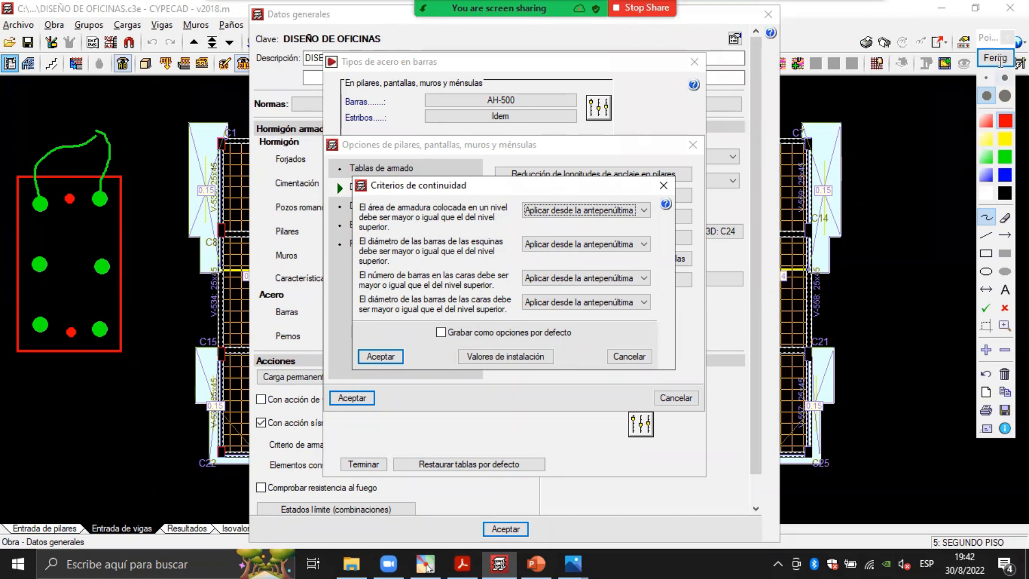
pyautogui.click(995, 57)
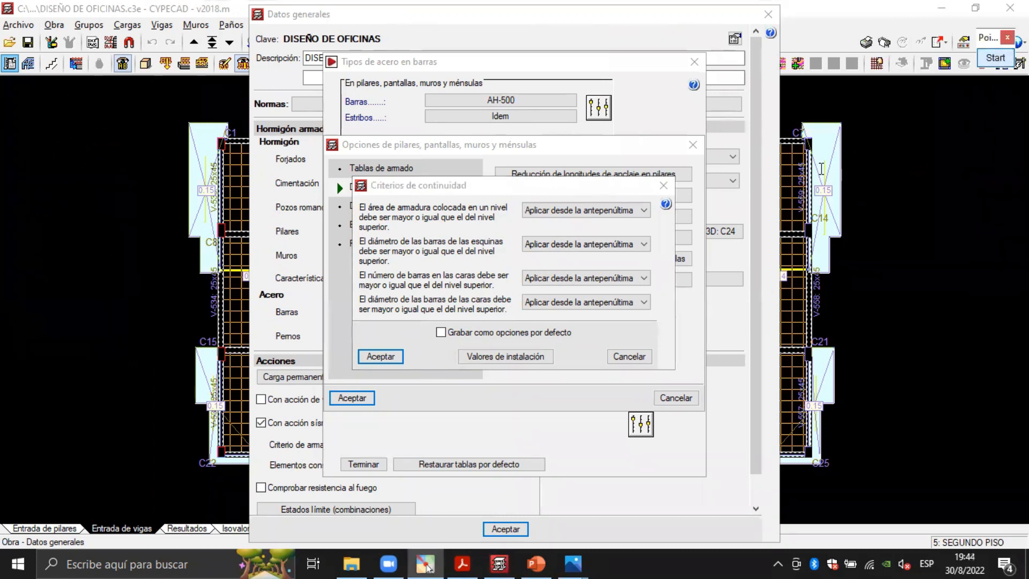
# Set the continuity criteria for reinforcement area, corner bar diameter and number of face bars to Aplicar desde la antepenúltima.
pyautogui.click(645, 211)
pyautogui.click(575, 244)
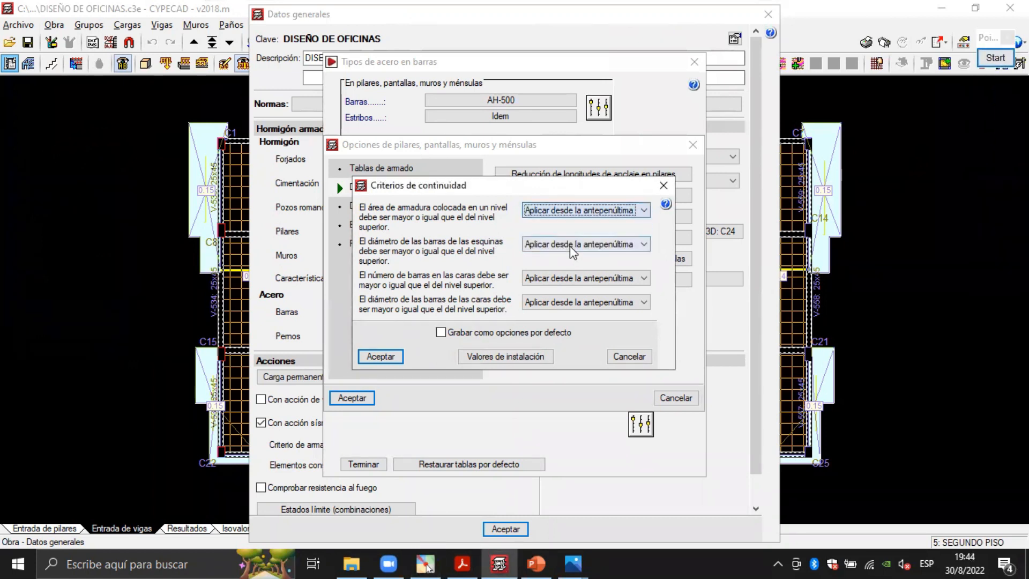
pyautogui.click(643, 245)
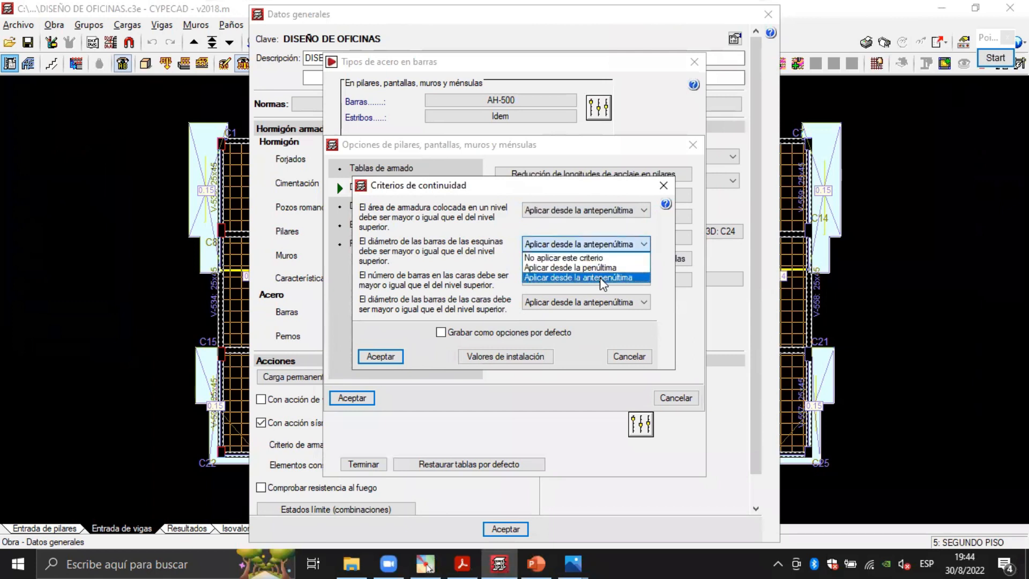
pyautogui.click(604, 278)
pyautogui.click(645, 278)
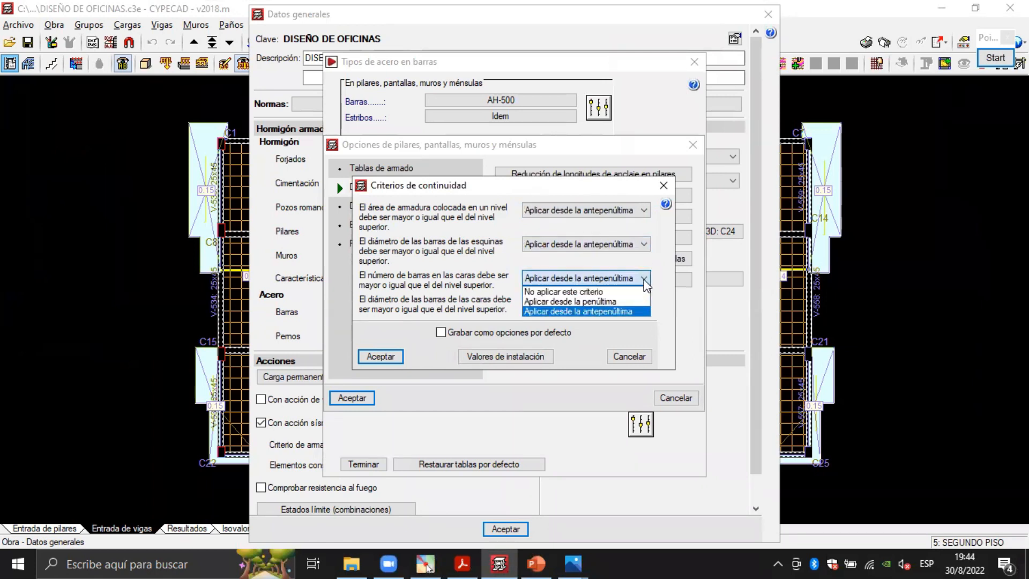
pyautogui.click(575, 313)
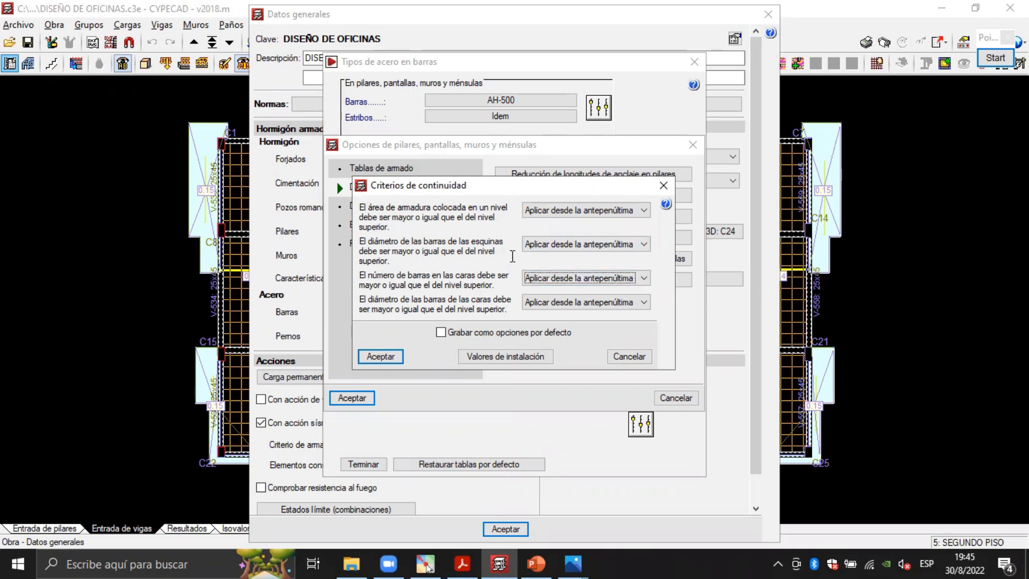
# Confirm Aplicar desde la antepenúltima for the reinforcement area, accept the continuity criteria and column options, and close Tipos de acero en barras.
pyautogui.click(628, 210)
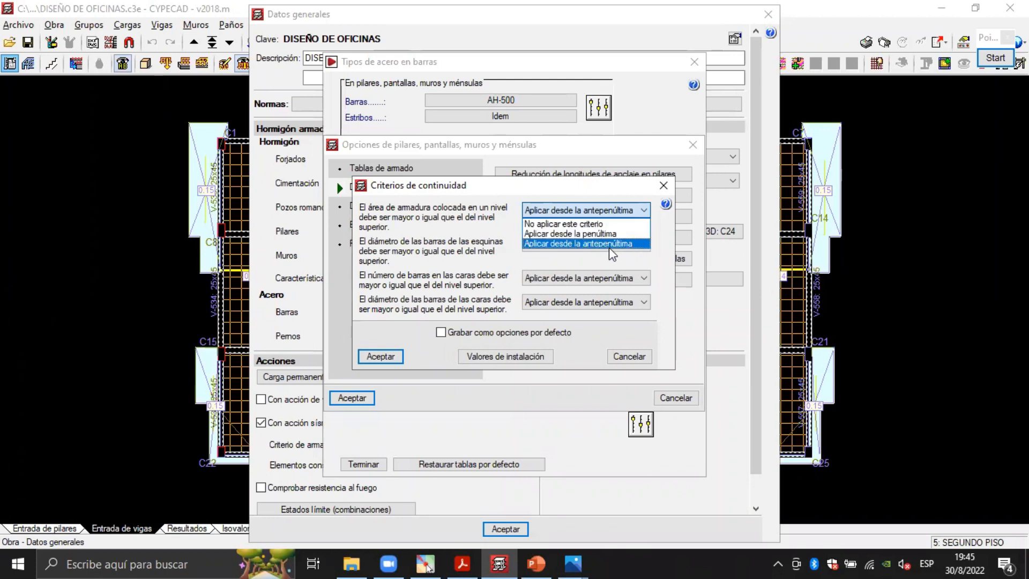
pyautogui.click(594, 241)
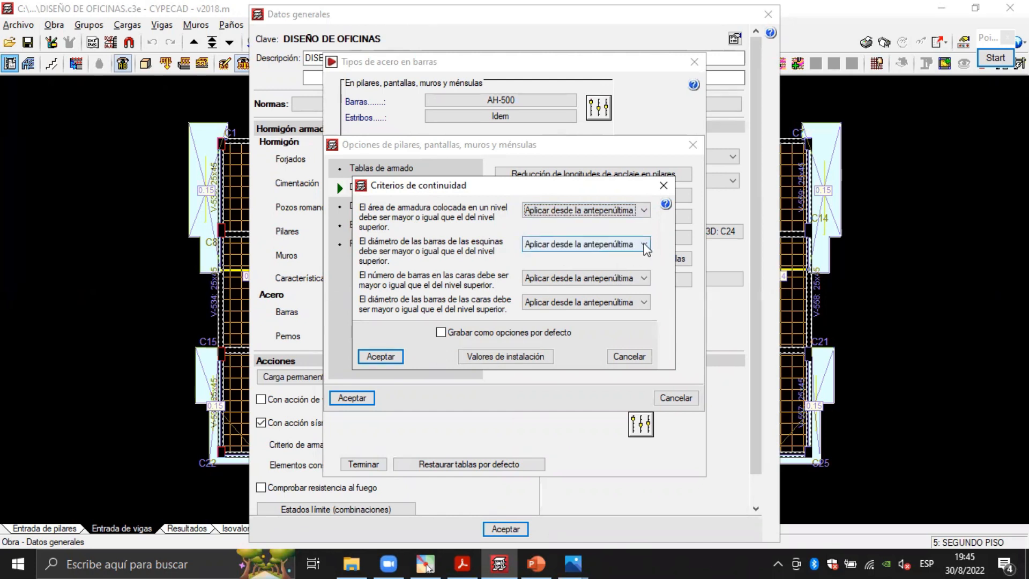
pyautogui.click(379, 354)
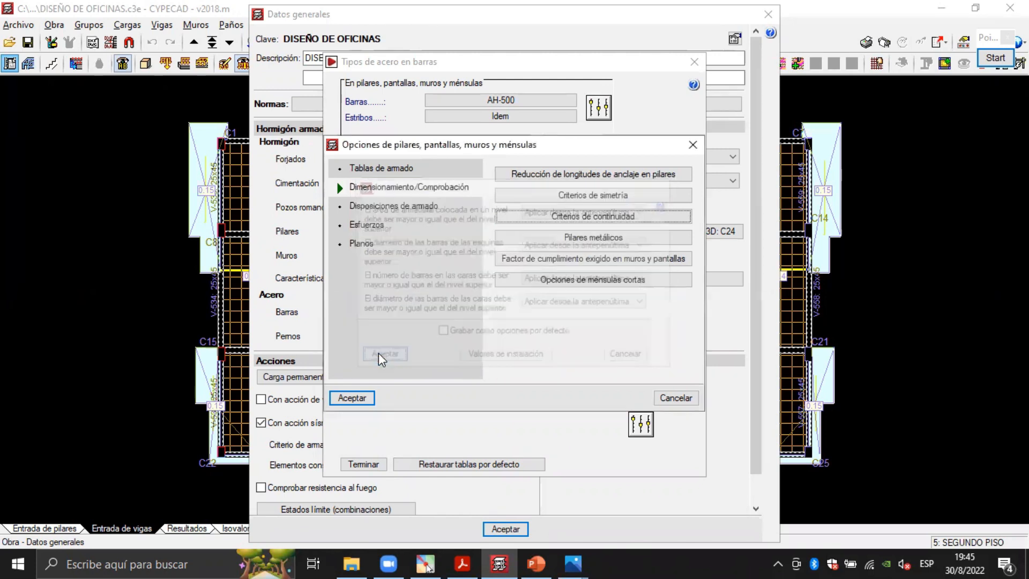
pyautogui.click(351, 398)
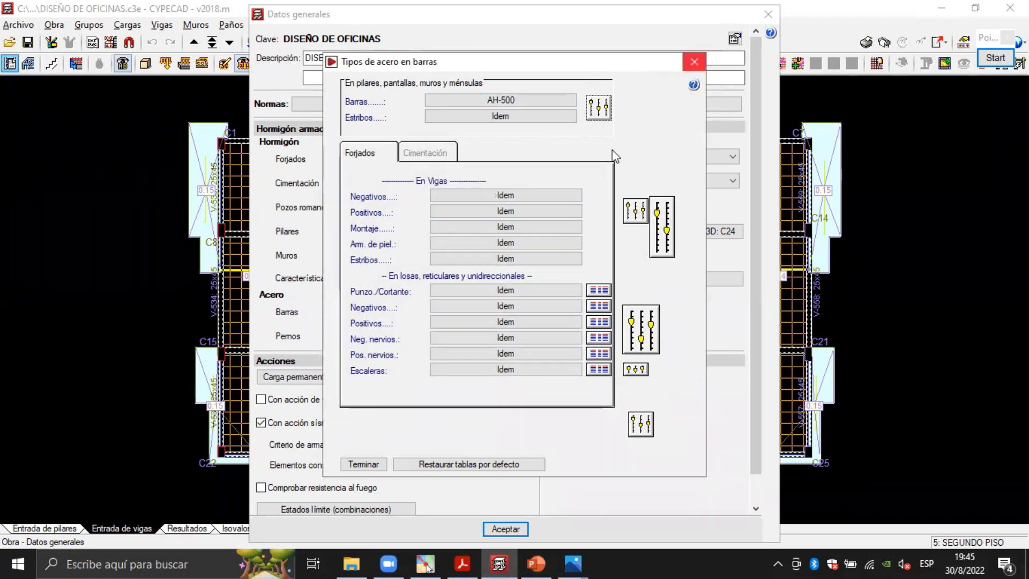
pyautogui.click(370, 464)
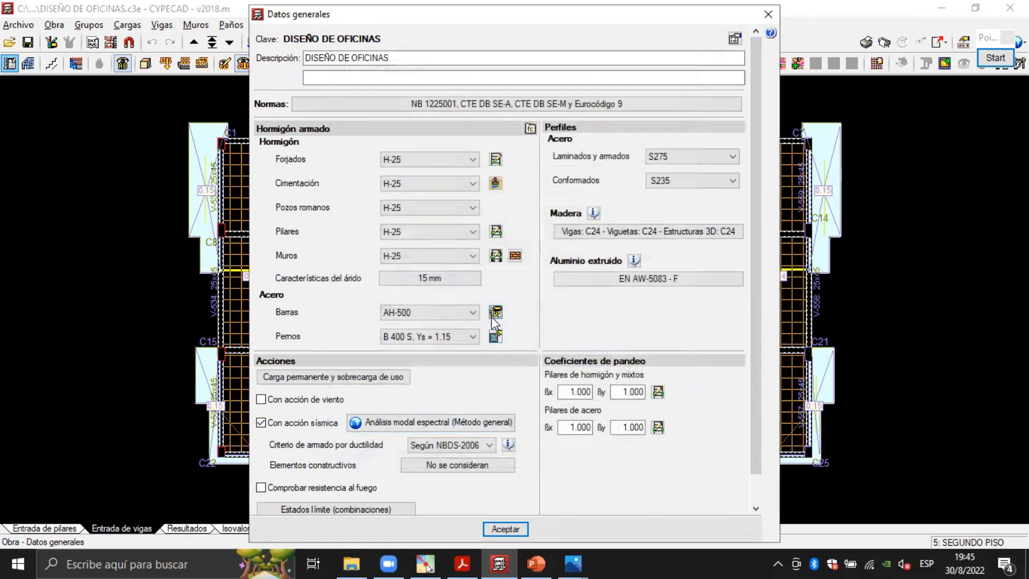
# Reopen the bar steel types and open the beam options table Armadura de montaje en secciones rectangulares.
pyautogui.click(492, 314)
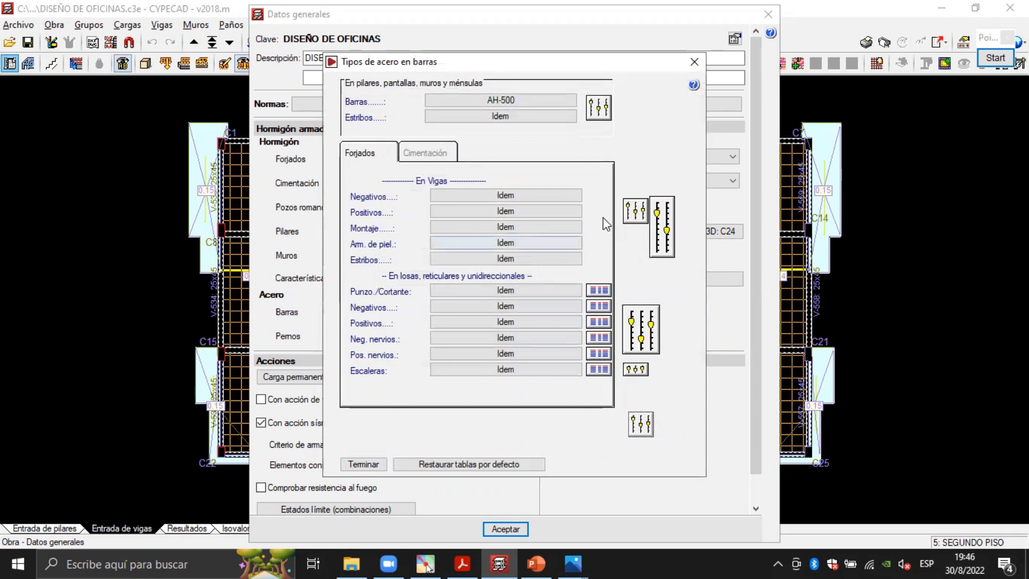
pyautogui.click(638, 214)
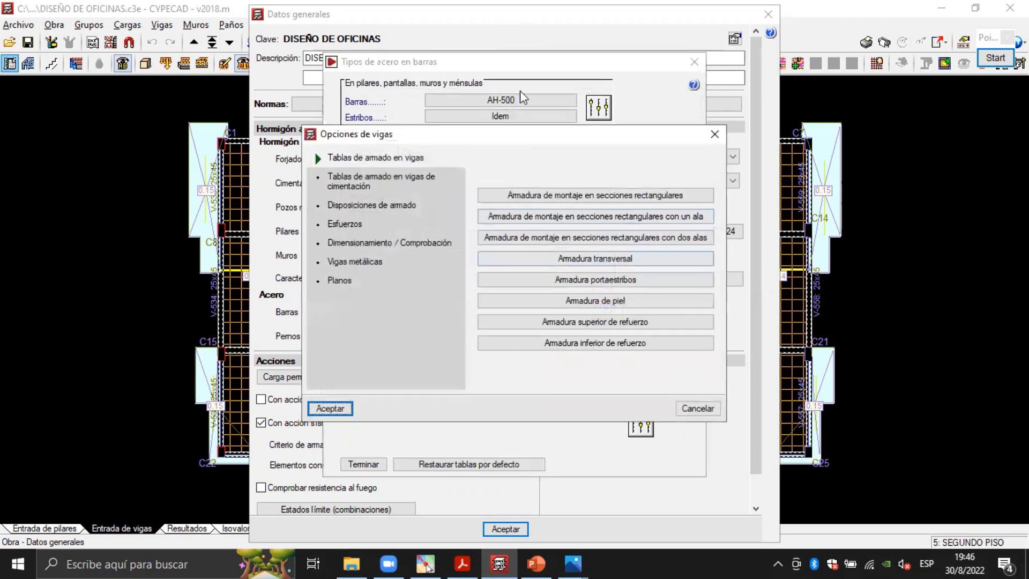
pyautogui.click(624, 197)
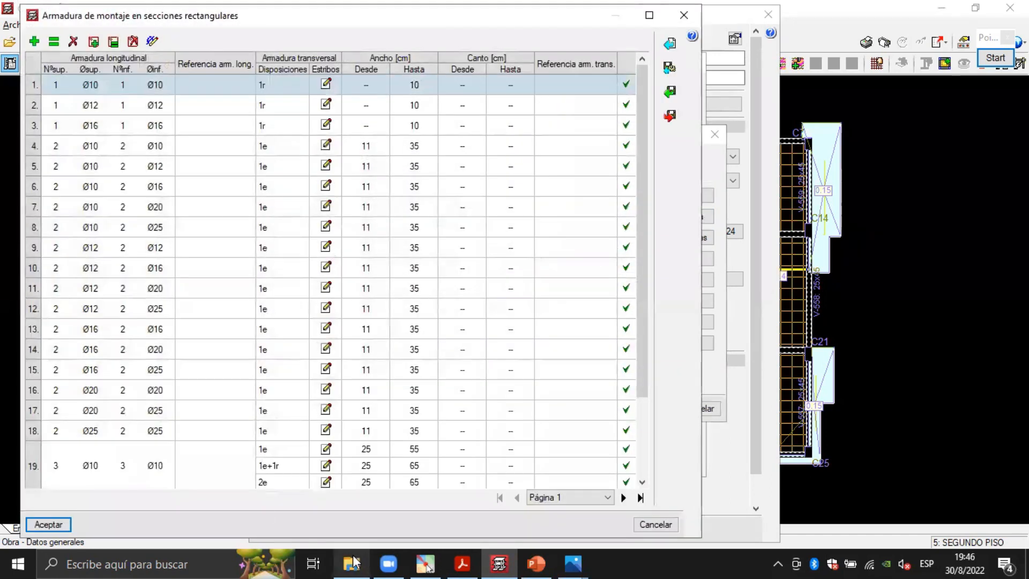
# In the 2.VIGA folder, view the ACI318 19 and NB1225001 images on minimum longitudinal bar diameter for torsion.
pyautogui.moveTo(354, 562)
pyautogui.click(345, 534)
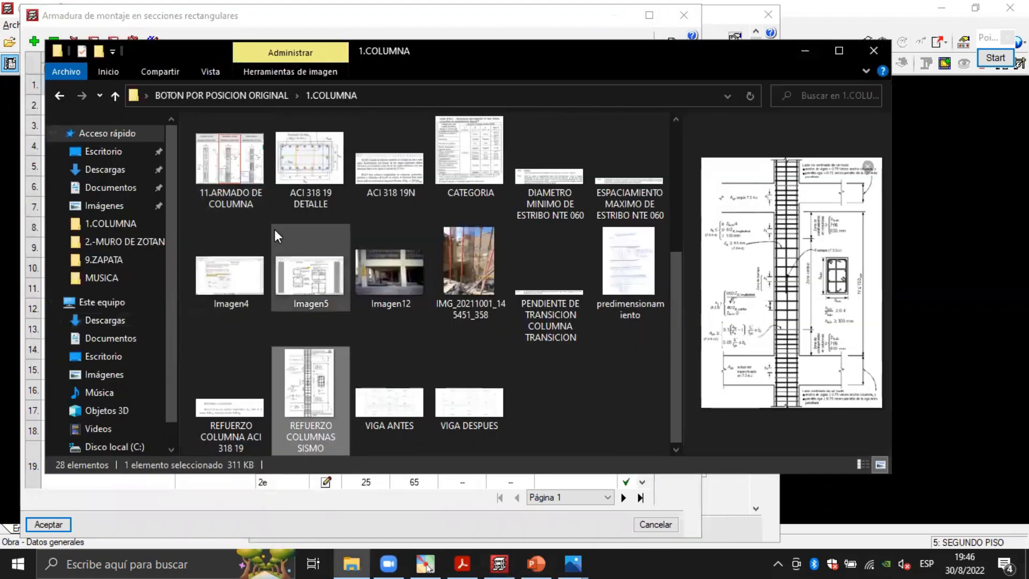
pyautogui.click(54, 97)
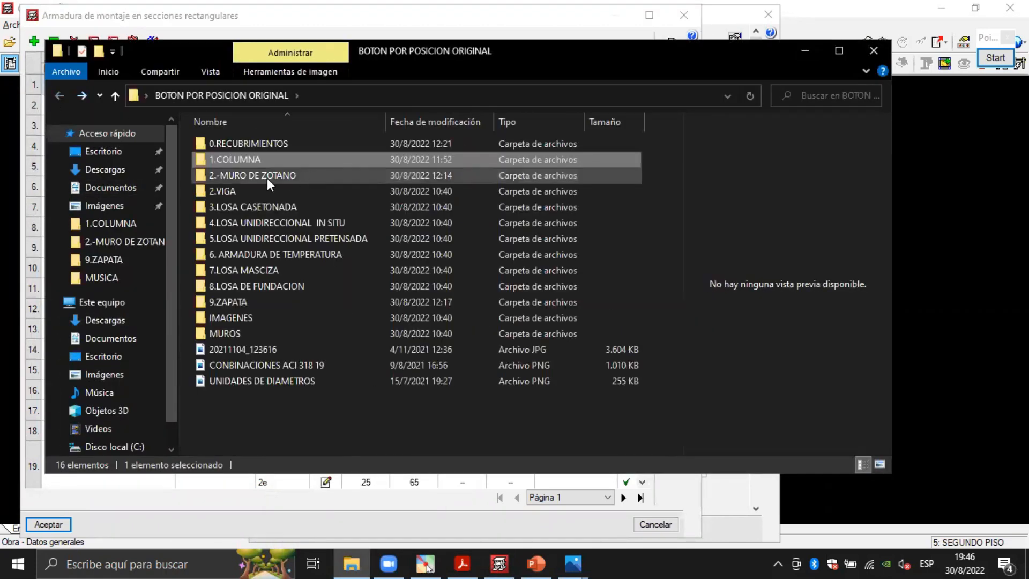
pyautogui.doubleClick(243, 192)
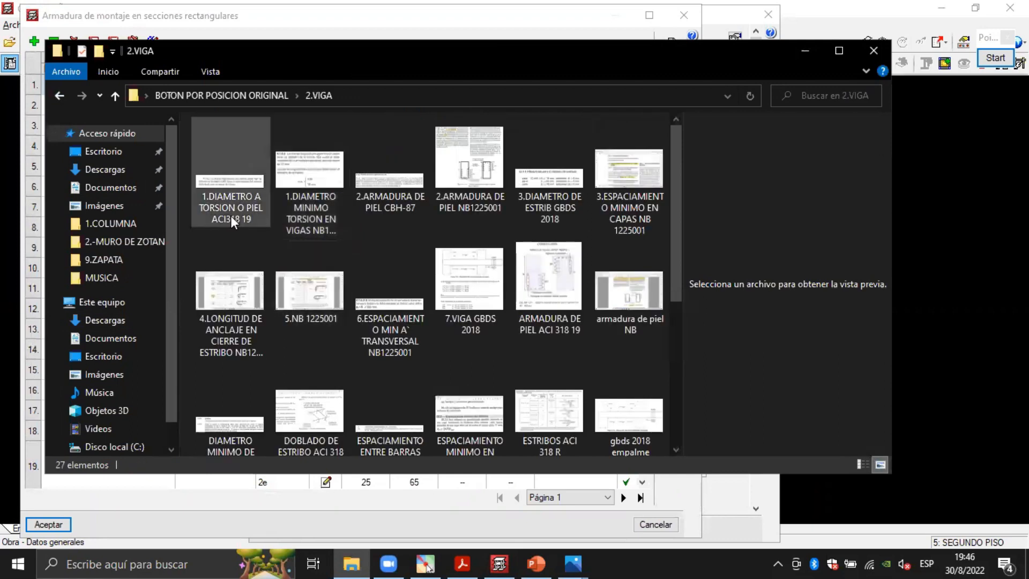
pyautogui.doubleClick(233, 197)
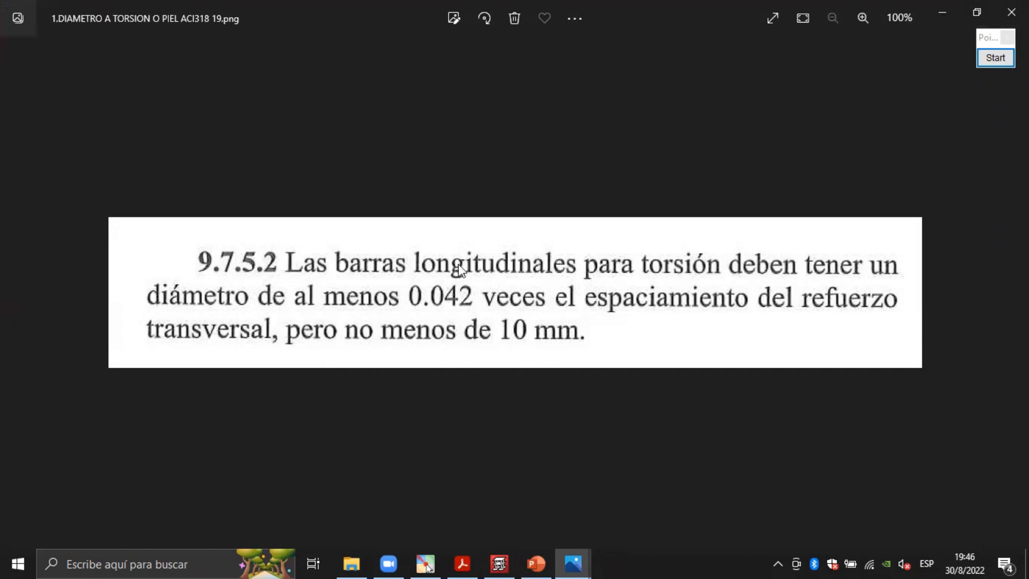
pyautogui.click(1008, 37)
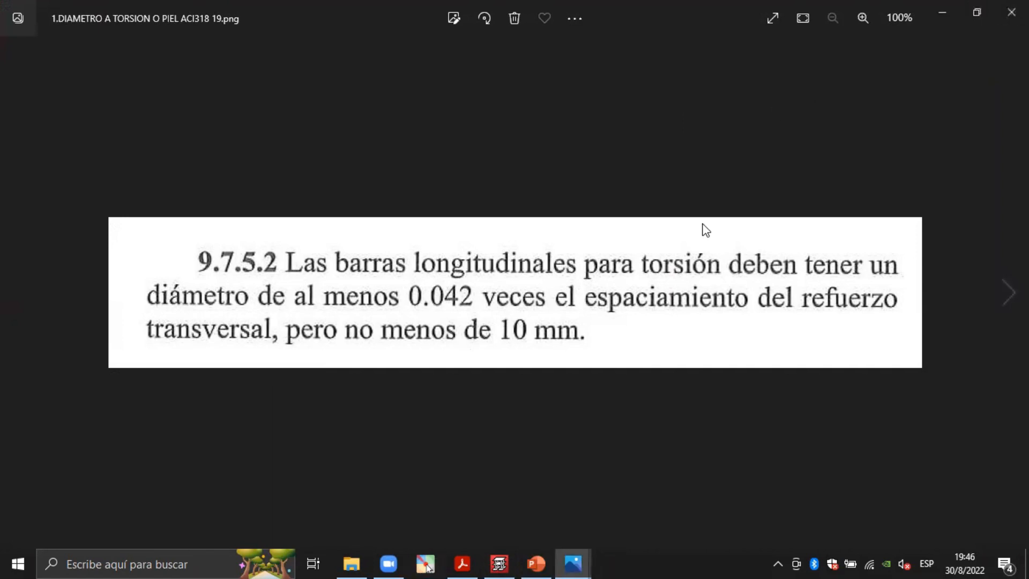
pyautogui.click(352, 563)
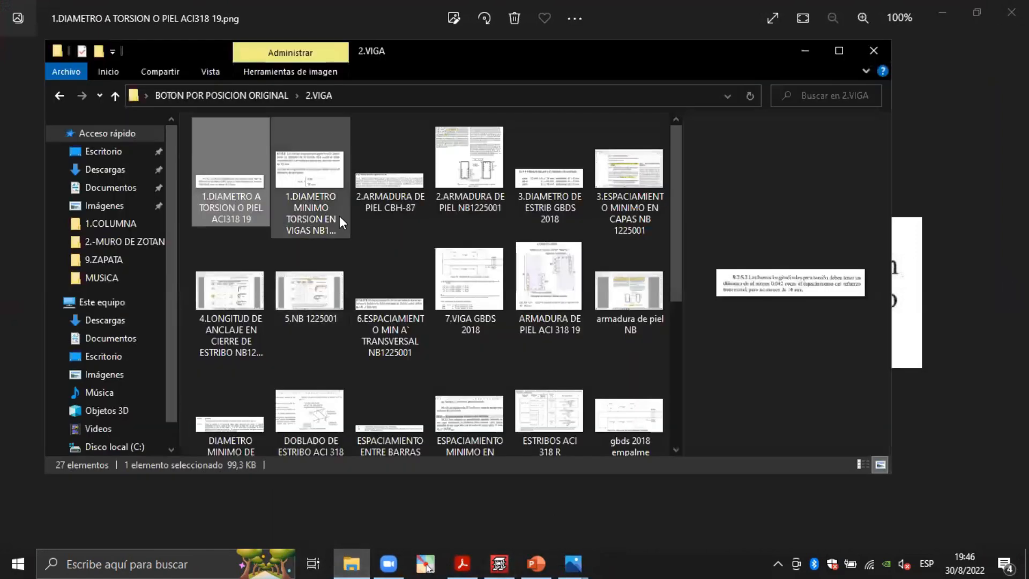
pyautogui.doubleClick(311, 180)
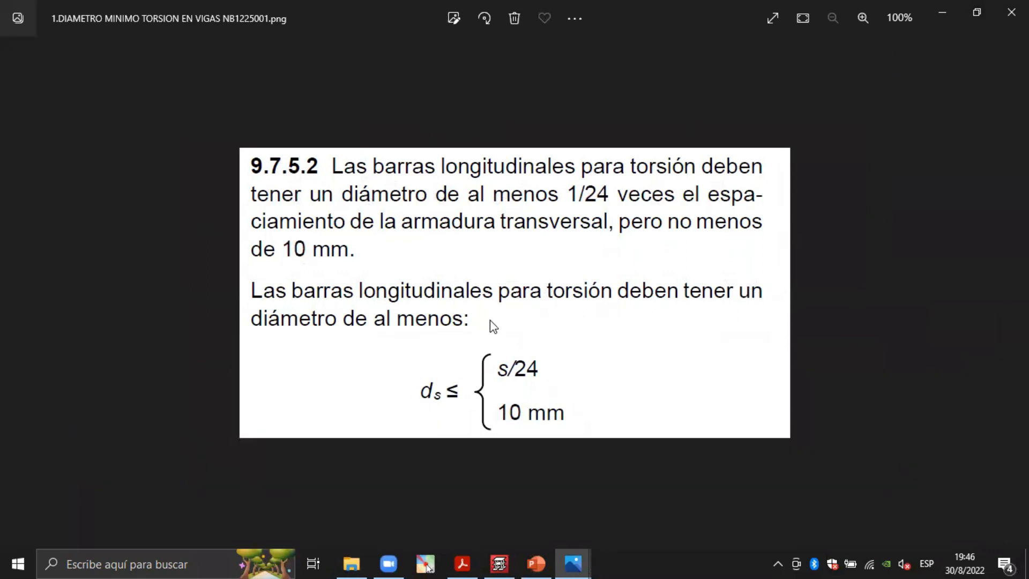
# Return to CYPECAD and load the rectangular-section mounting reinforcement table whose bars start at Ø8.
pyautogui.click(498, 562)
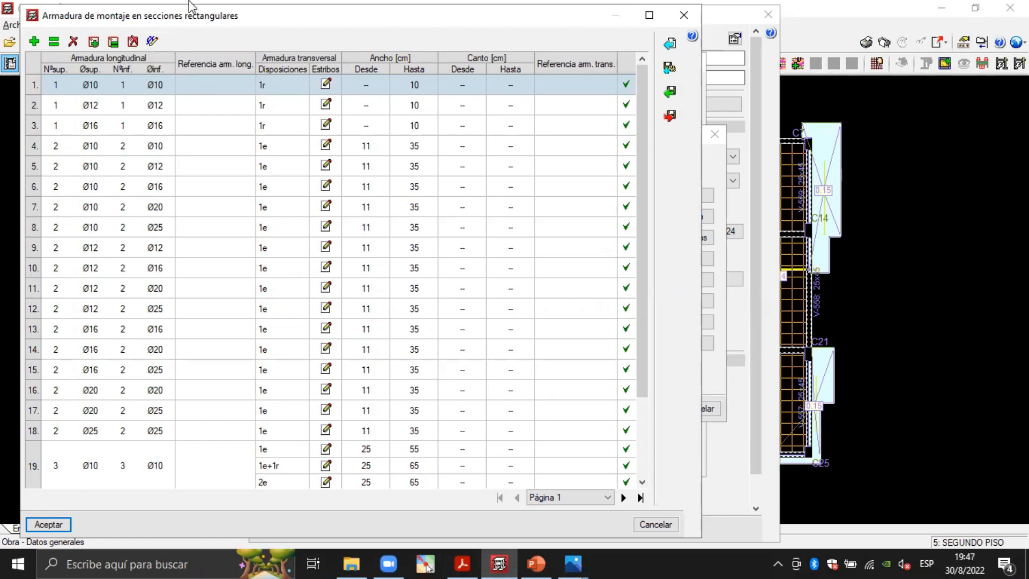
pyautogui.click(932, 7)
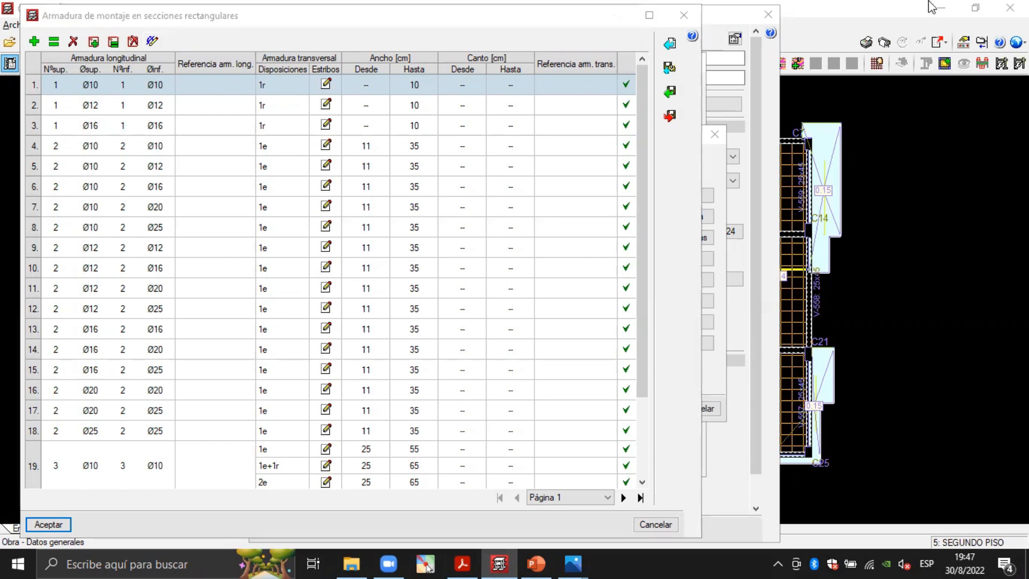
pyautogui.click(669, 43)
pyautogui.click(248, 312)
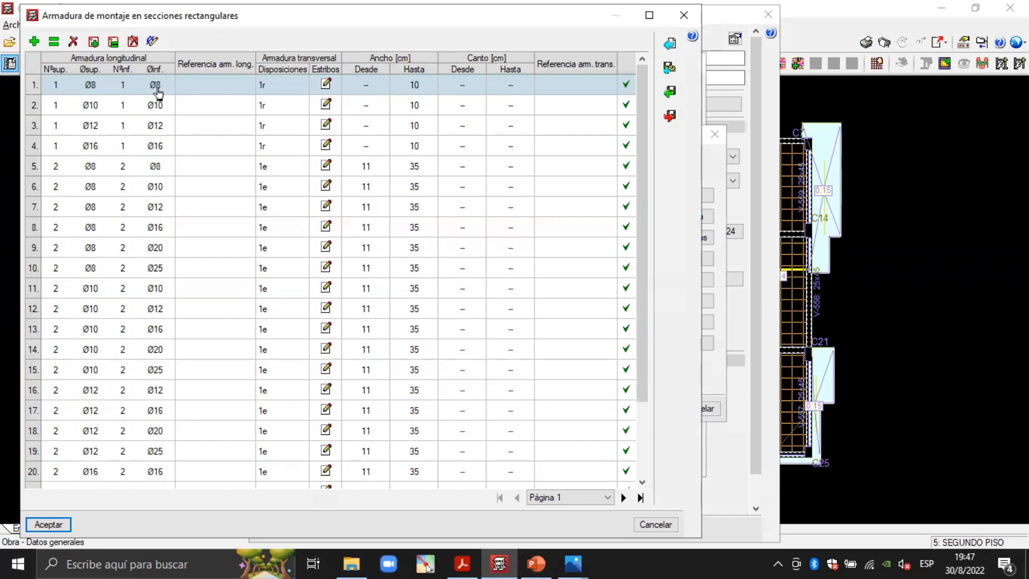
# Try excluding Ø6 and Ø8 from the usable diameters of the rectangular-section mounting reinforcement table, and leave the table without saving.
pyautogui.click(153, 41)
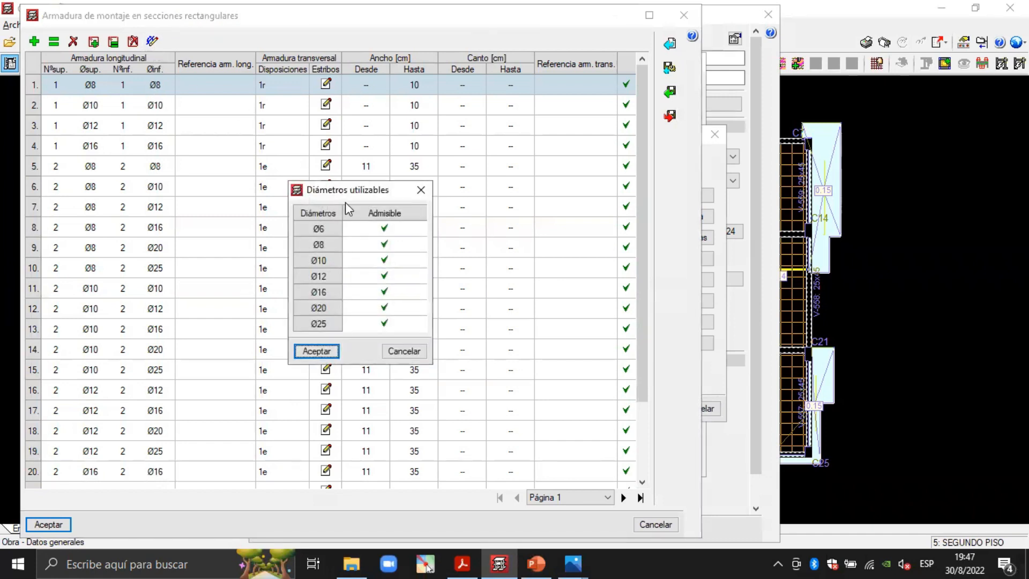
pyautogui.click(382, 232)
pyautogui.click(384, 246)
pyautogui.click(325, 352)
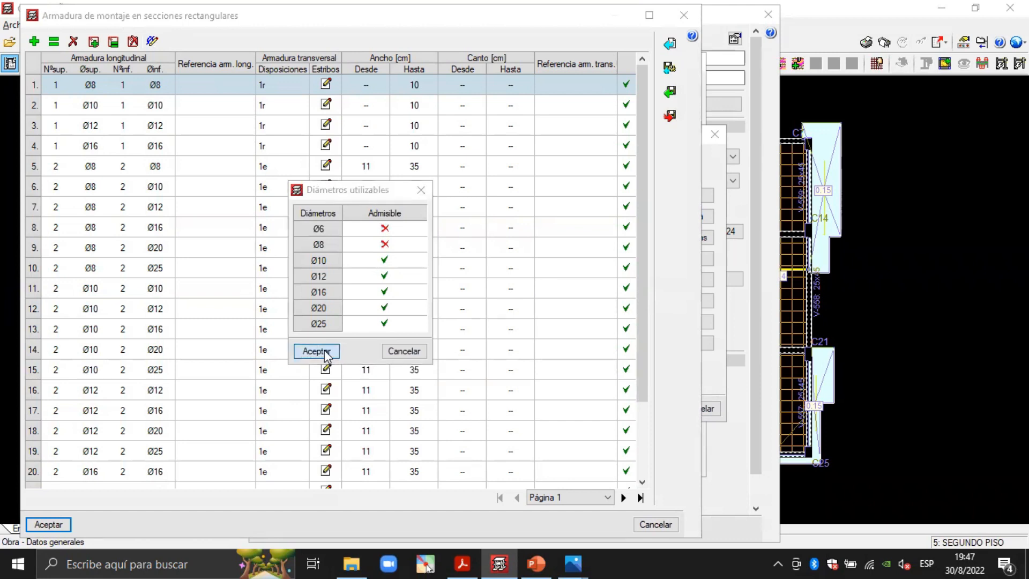
pyautogui.click(193, 312)
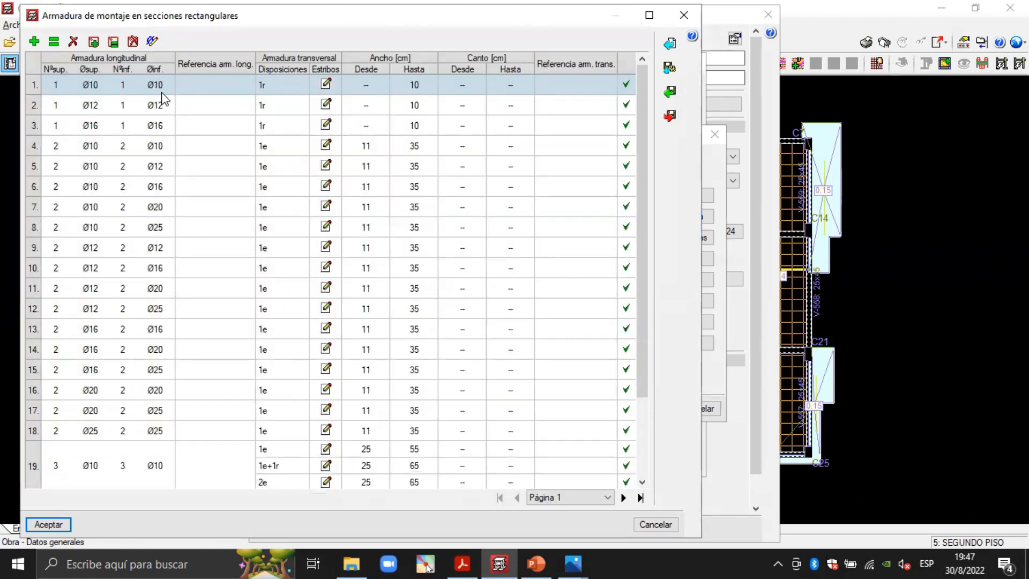
pyautogui.click(662, 529)
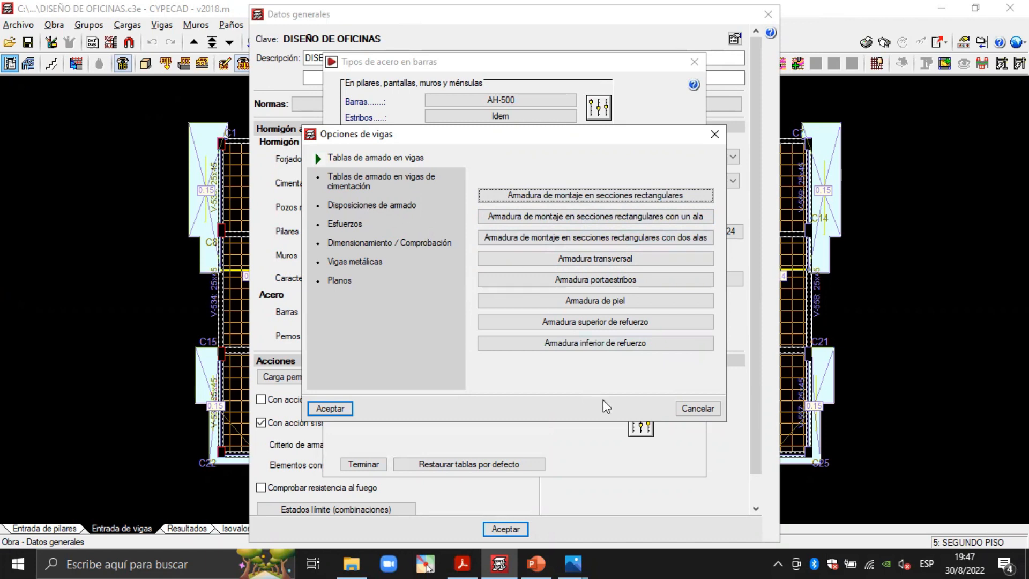
# Show the beam Disposiciones de armado options and, with the screen annotation tool, draw a thick red beam section with a thinner stirrup rectangle inside.
pyautogui.click(375, 205)
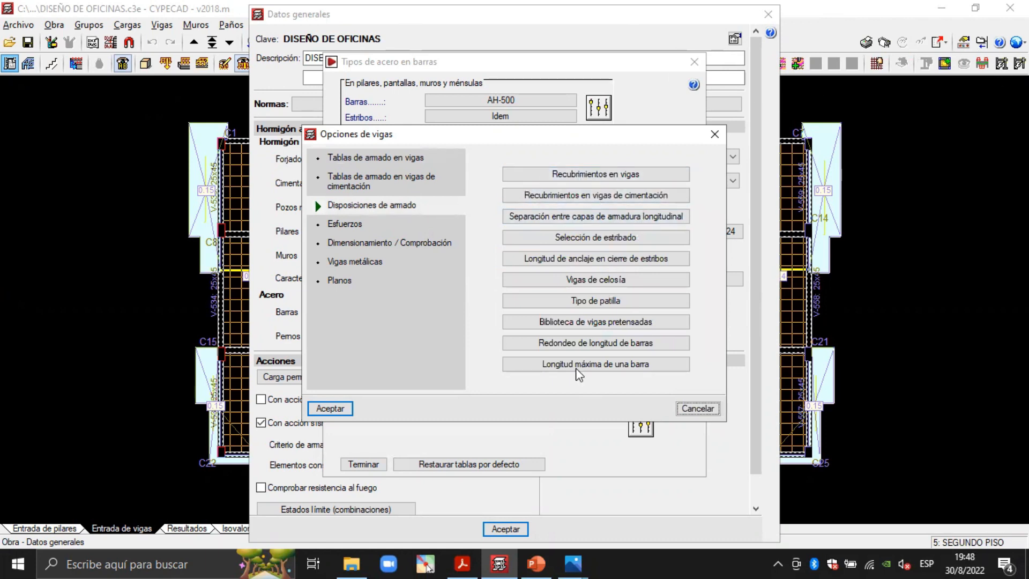
pyautogui.click(425, 564)
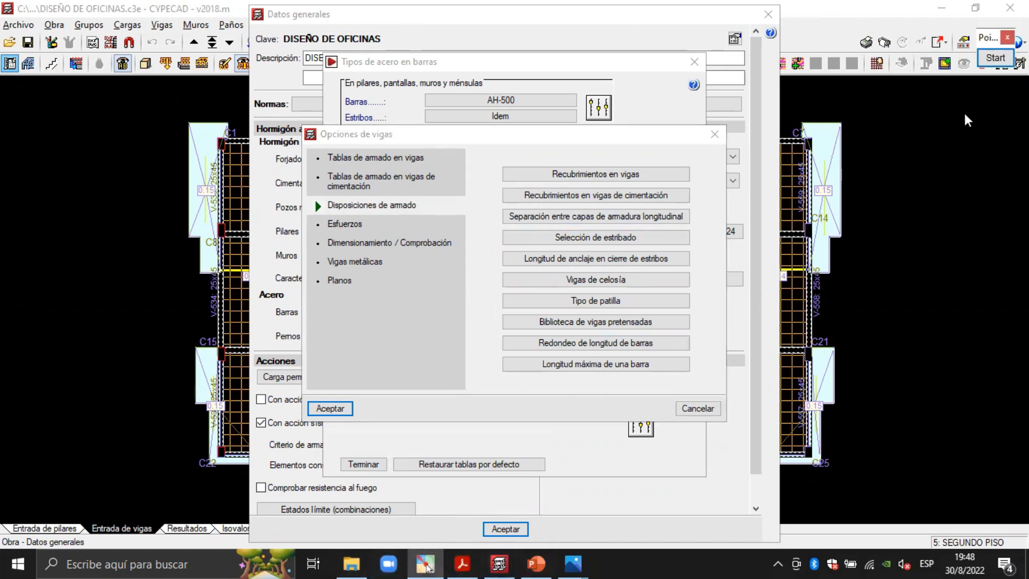
pyautogui.click(996, 58)
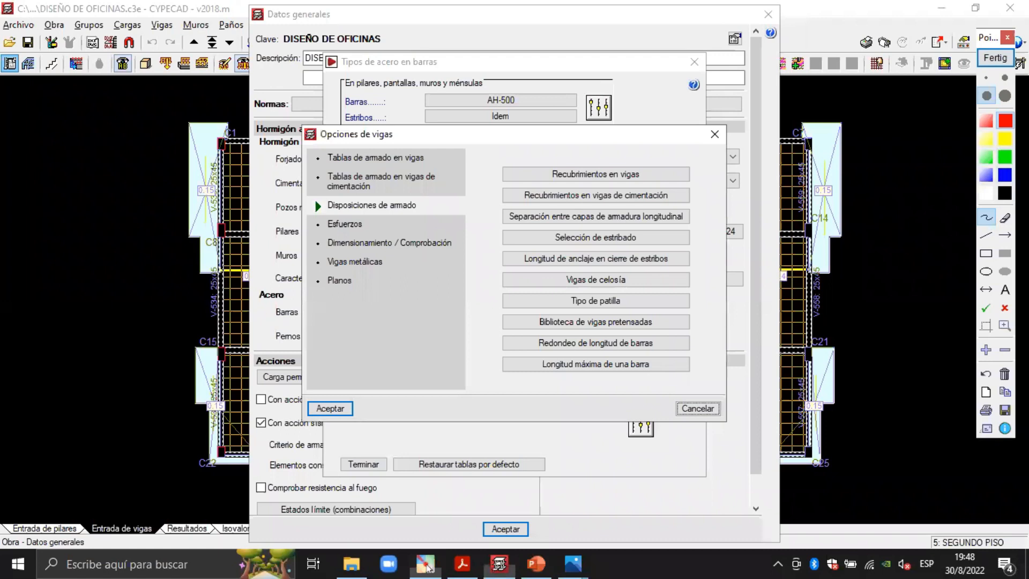
pyautogui.click(1005, 95)
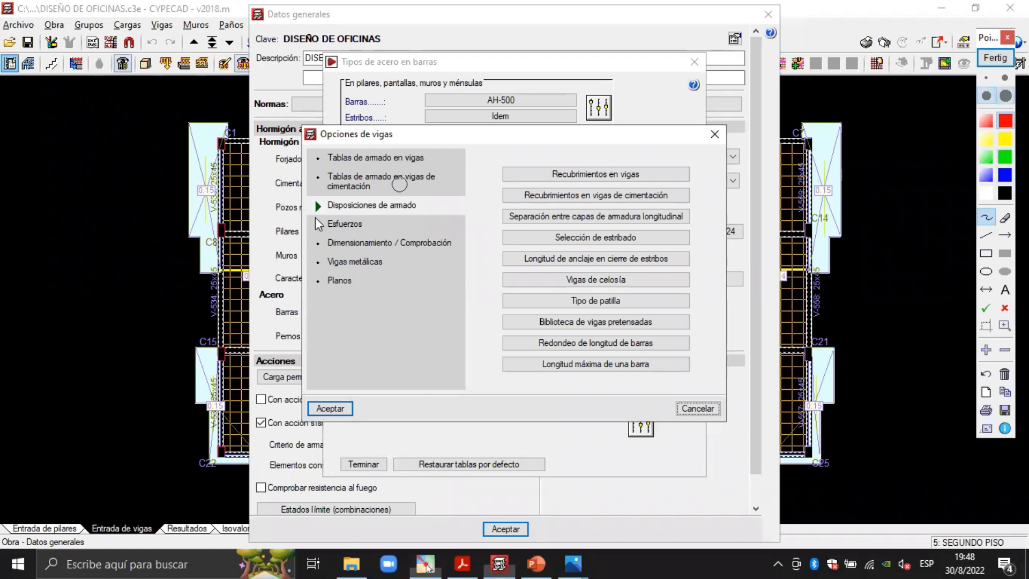
pyautogui.moveTo(21, 183)
pyautogui.mouseDown()
pyautogui.moveTo(97, 197)
pyautogui.moveTo(150, 274)
pyautogui.mouseUp()
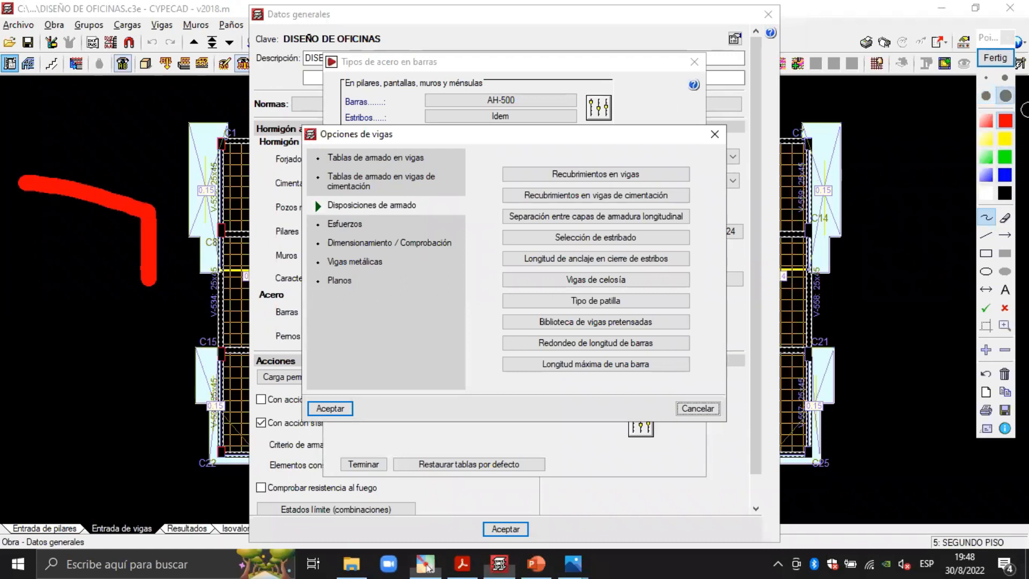
pyautogui.click(990, 62)
pyautogui.click(986, 253)
pyautogui.moveTo(32, 162)
pyautogui.mouseDown()
pyautogui.moveTo(140, 269)
pyautogui.moveTo(167, 438)
pyautogui.mouseUp()
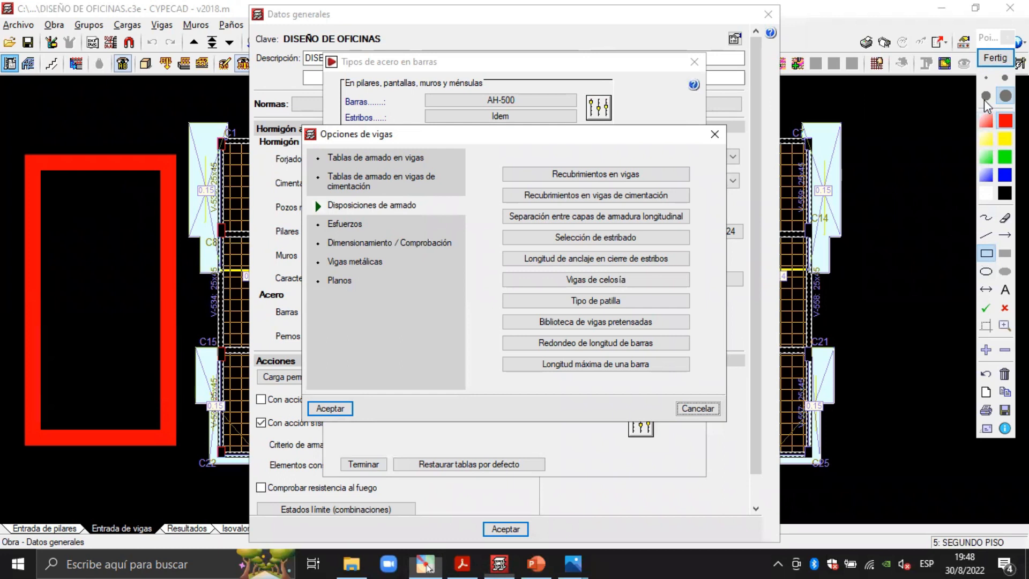
pyautogui.click(1006, 77)
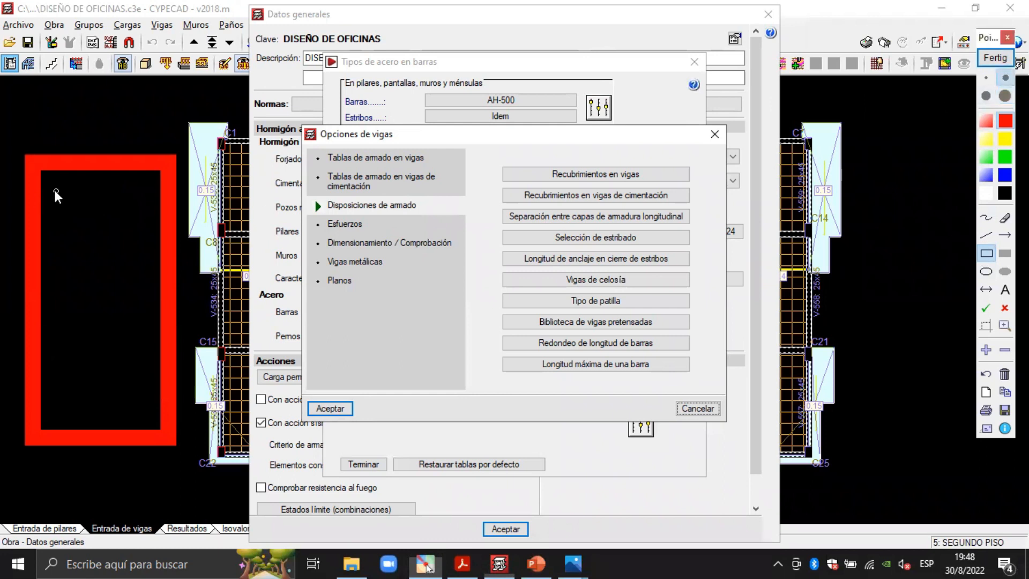
pyautogui.moveTo(55, 191); pyautogui.dragTo(144, 415)
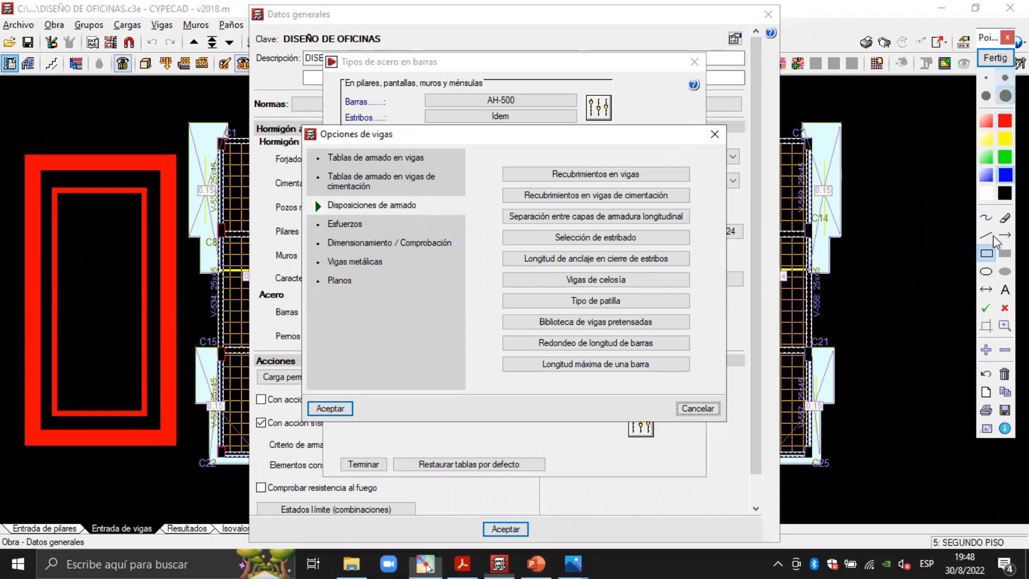
# Mark green longitudinal bars in the four corners of the sketched stirrup.
pyautogui.click(1005, 156)
pyautogui.click(63, 202)
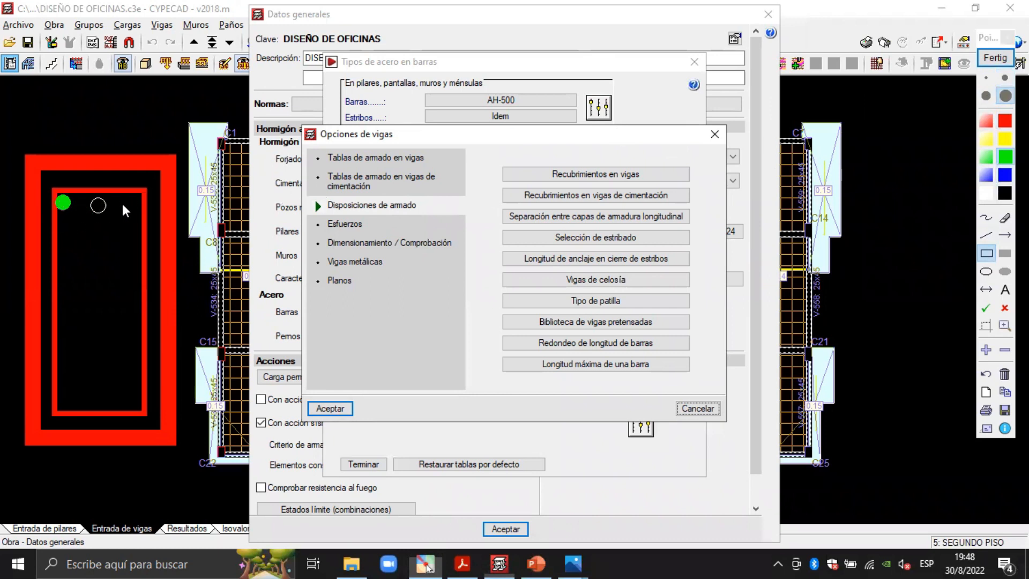
pyautogui.click(135, 200)
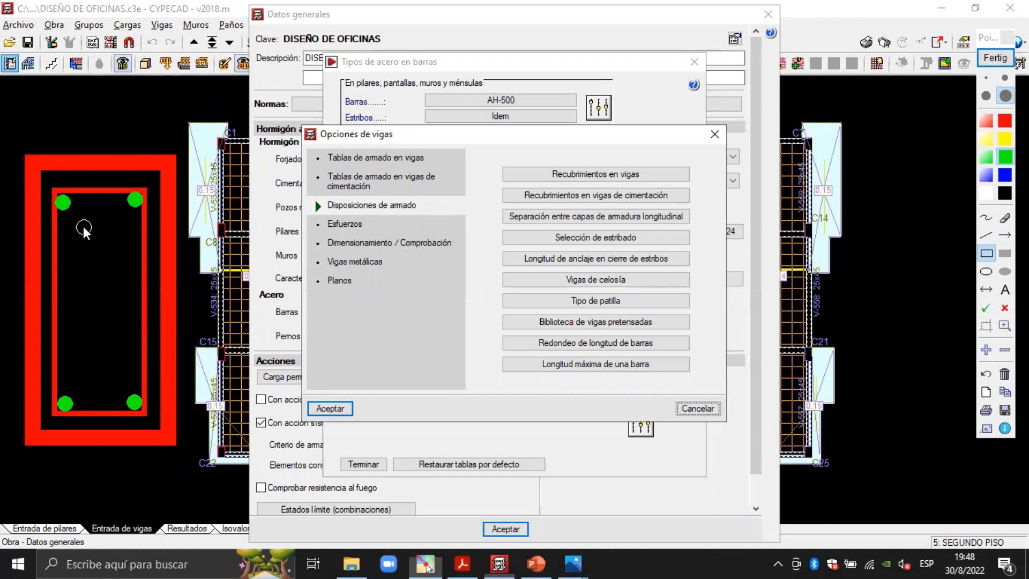
# Add two smaller blue bars between the corner bars along both the upper and lower faces of the sketched stirrup.
pyautogui.click(1006, 175)
pyautogui.click(986, 98)
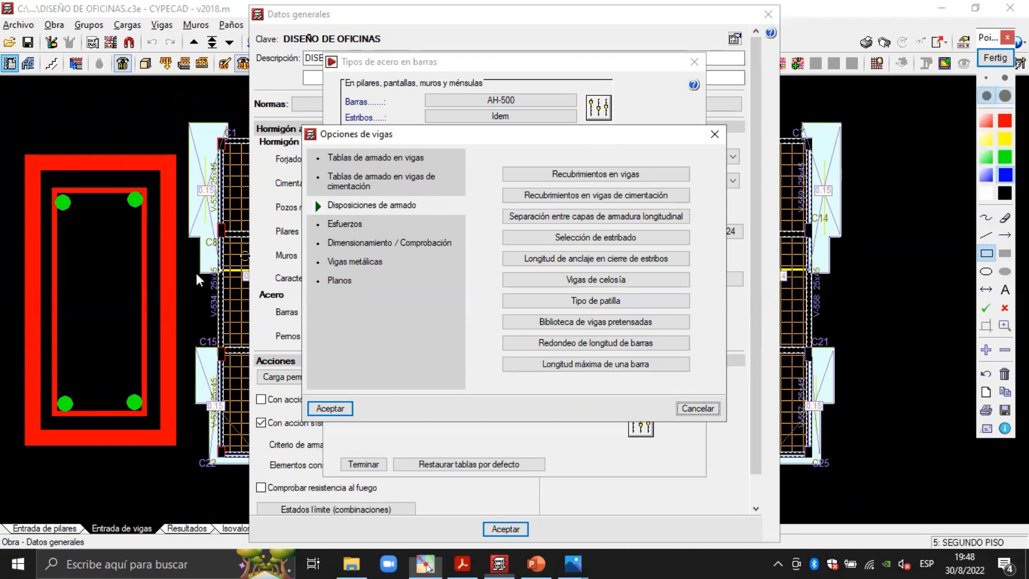
pyautogui.click(87, 200)
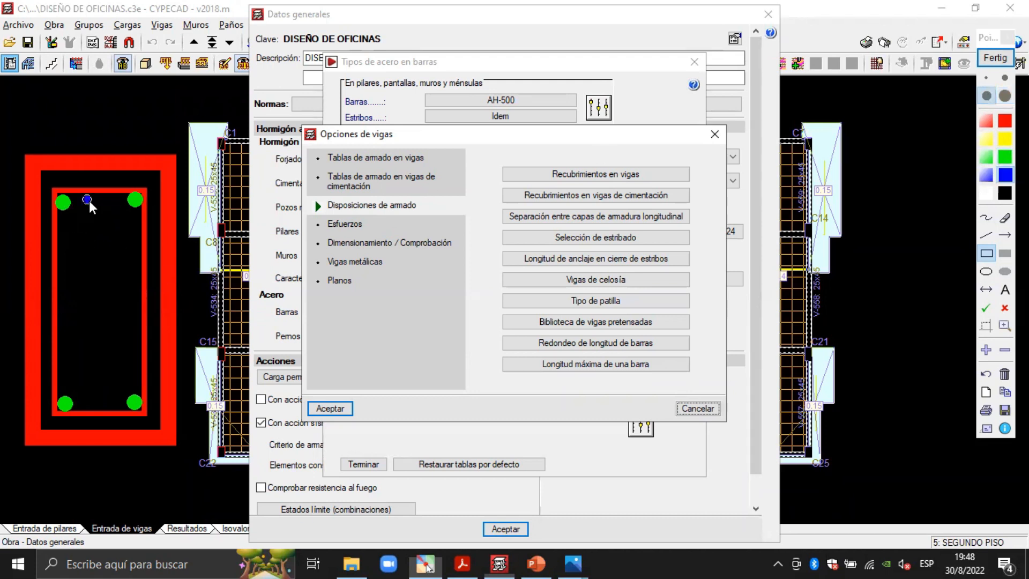
pyautogui.click(111, 199)
pyautogui.click(89, 408)
pyautogui.click(111, 408)
# Draw a thin blue leader from the upper corner bar out of the sketched section and label it "a .m".
pyautogui.click(987, 218)
pyautogui.moveTo(131, 196); pyautogui.dragTo(123, 162)
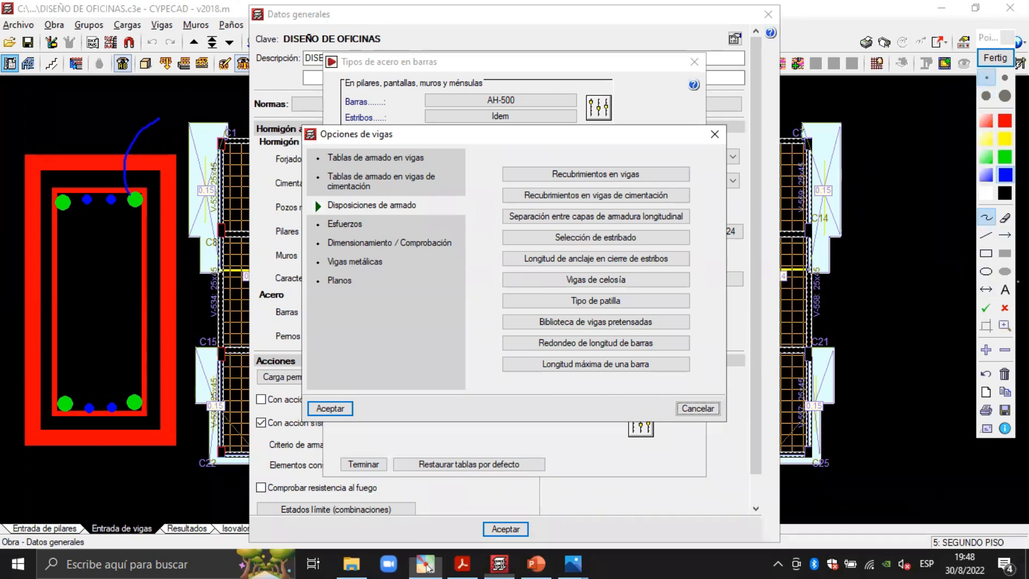
pyautogui.click(1005, 289)
pyautogui.click(165, 106)
pyautogui.write('a')
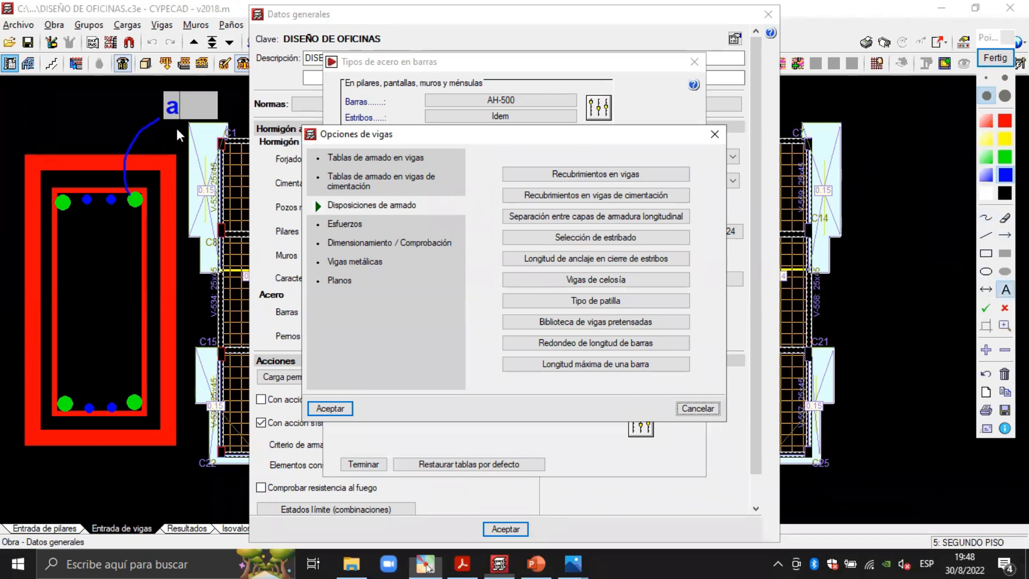
pyautogui.click(179, 125)
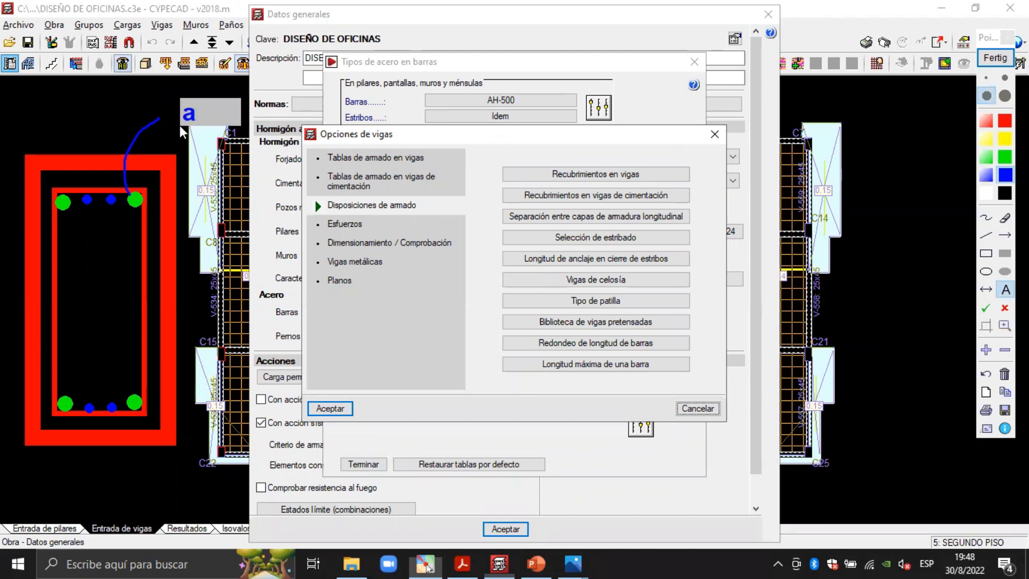
pyautogui.write('m')
pyautogui.press('Left')
pyautogui.write('.')
pyautogui.press('Return')
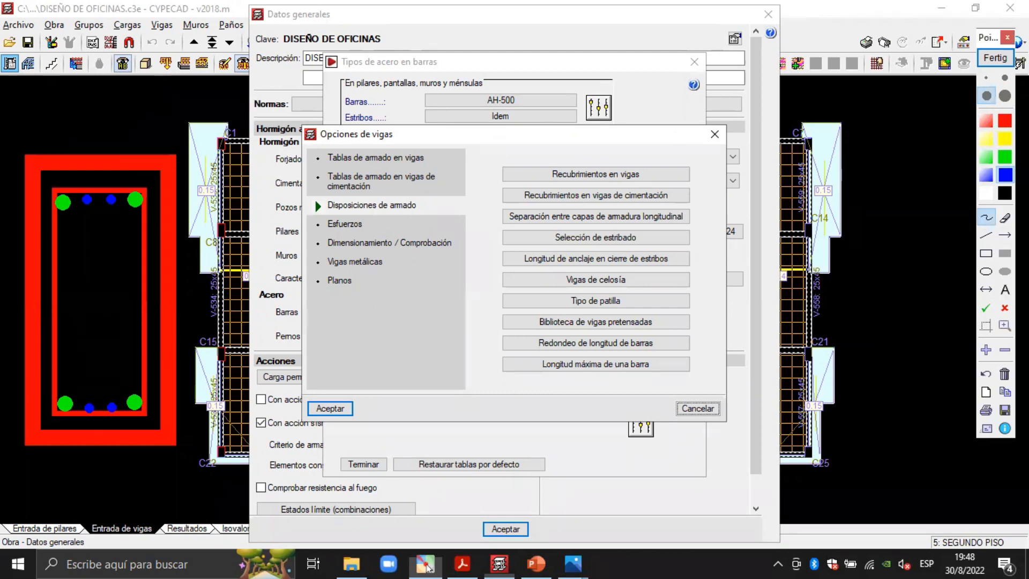
# Draw a thick red leader from an upper intermediate bar out of the sketched section and label it "a. r".
pyautogui.click(1005, 121)
pyautogui.click(986, 217)
pyautogui.moveTo(87, 201)
pyautogui.mouseDown()
pyautogui.moveTo(161, 183)
pyautogui.moveTo(295, 253)
pyautogui.mouseUp()
pyautogui.click(987, 95)
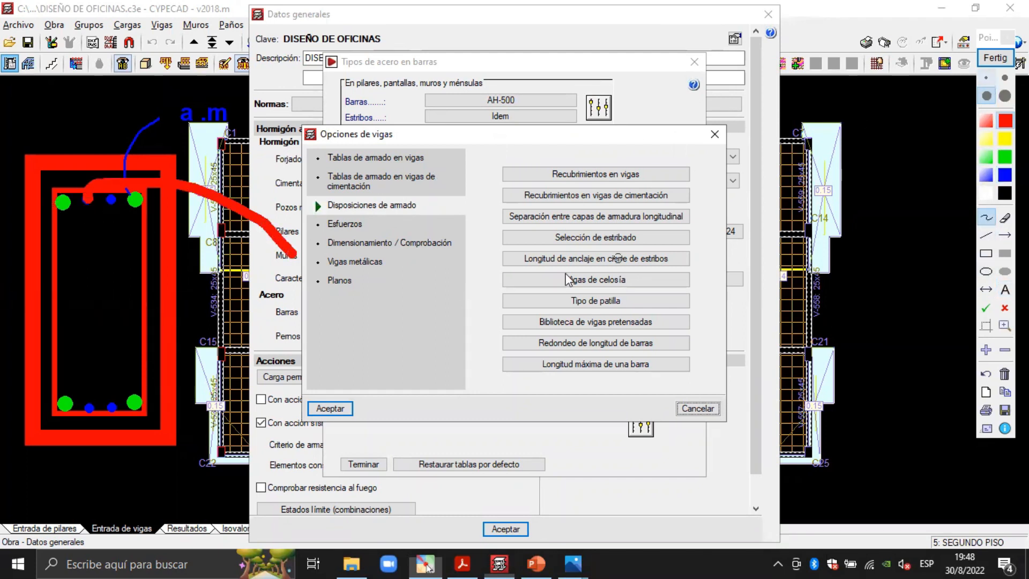
pyautogui.click(1005, 289)
pyautogui.click(304, 257)
pyautogui.write('a. ')
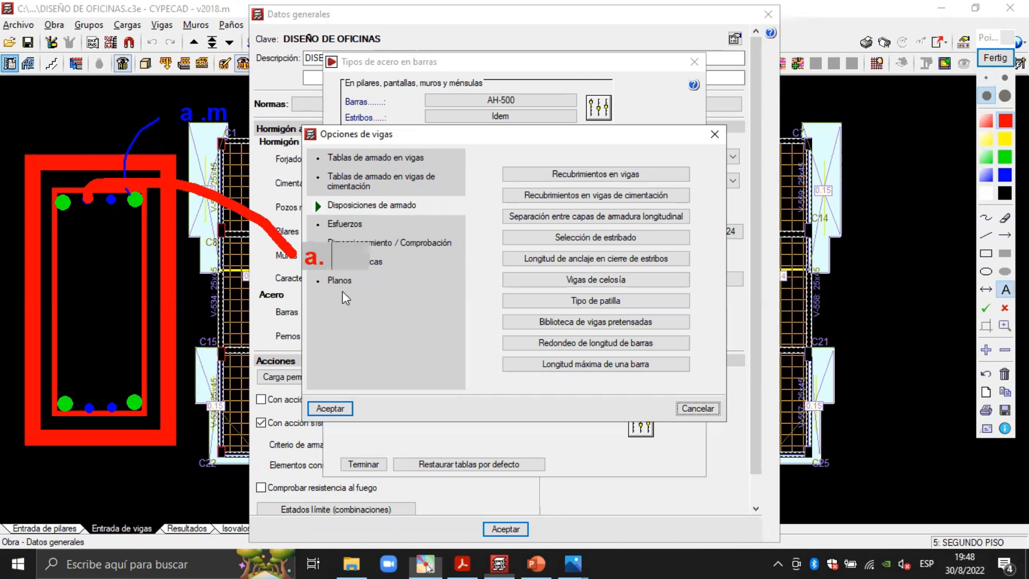
pyautogui.write('r')
pyautogui.press('Return')
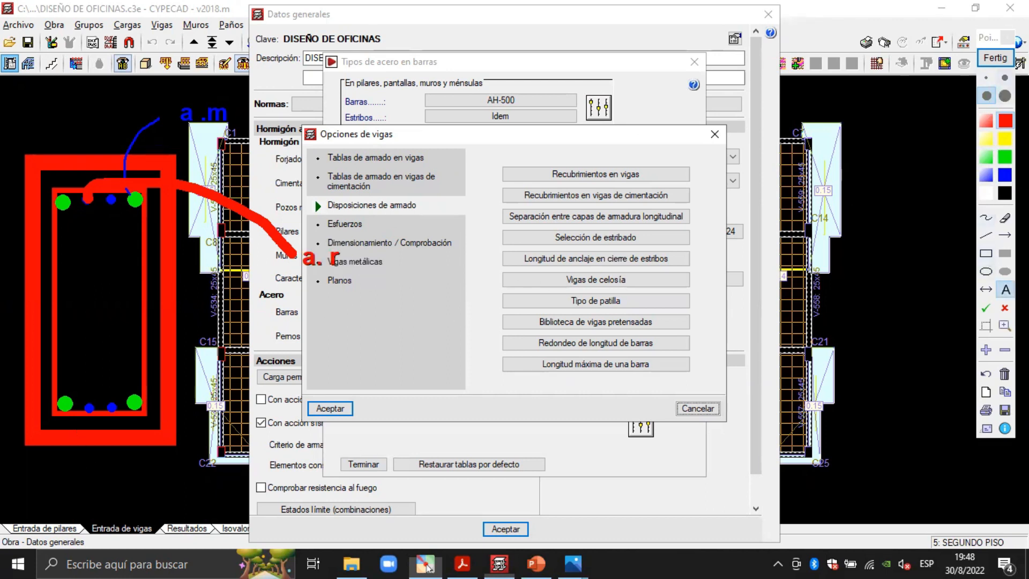
# Mark a green skin reinforcement bar at mid-height on each side of the sketched stirrup, and end the annotation.
pyautogui.click(1005, 95)
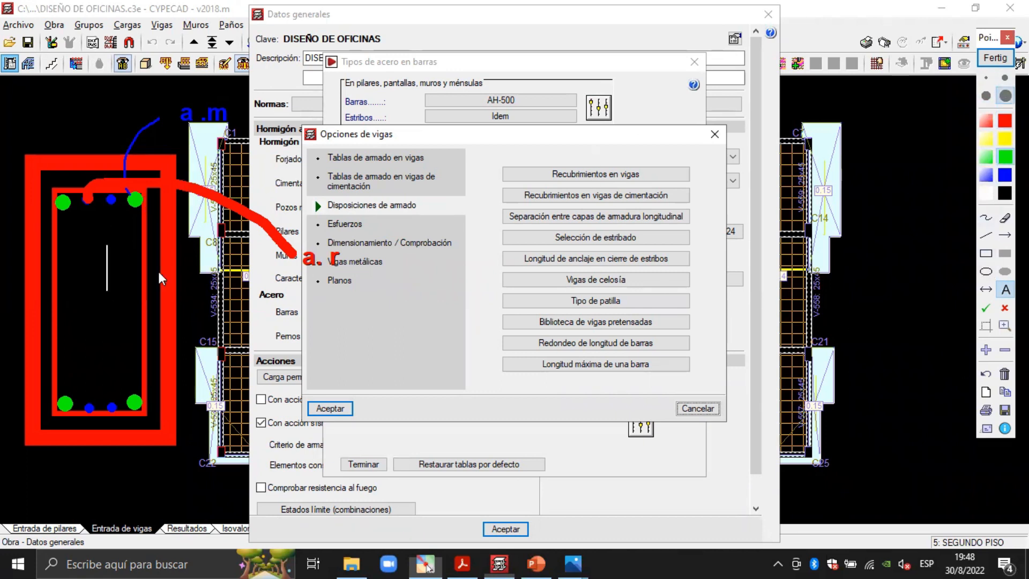
pyautogui.click(987, 217)
pyautogui.click(63, 297)
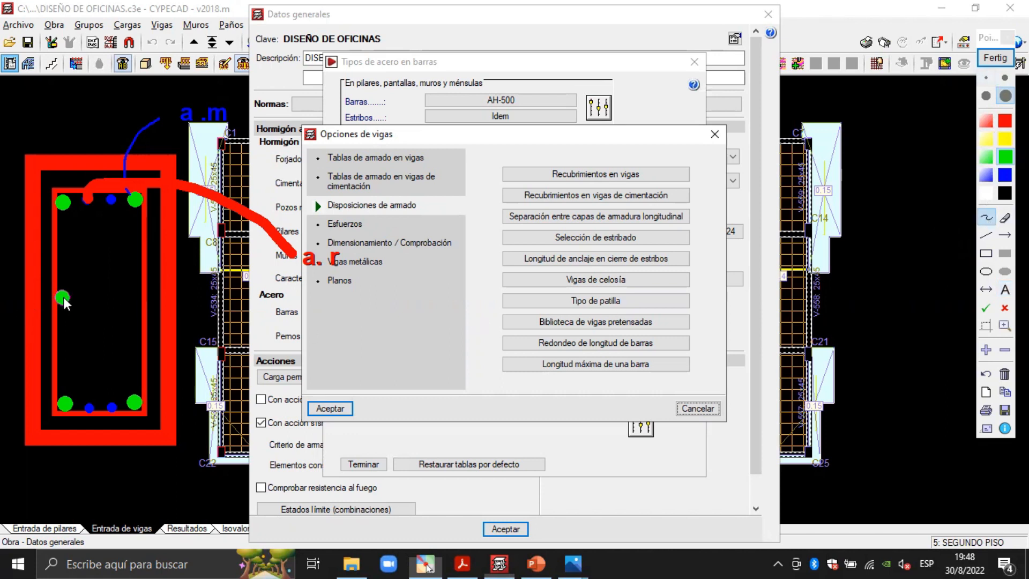
pyautogui.click(134, 298)
pyautogui.click(996, 58)
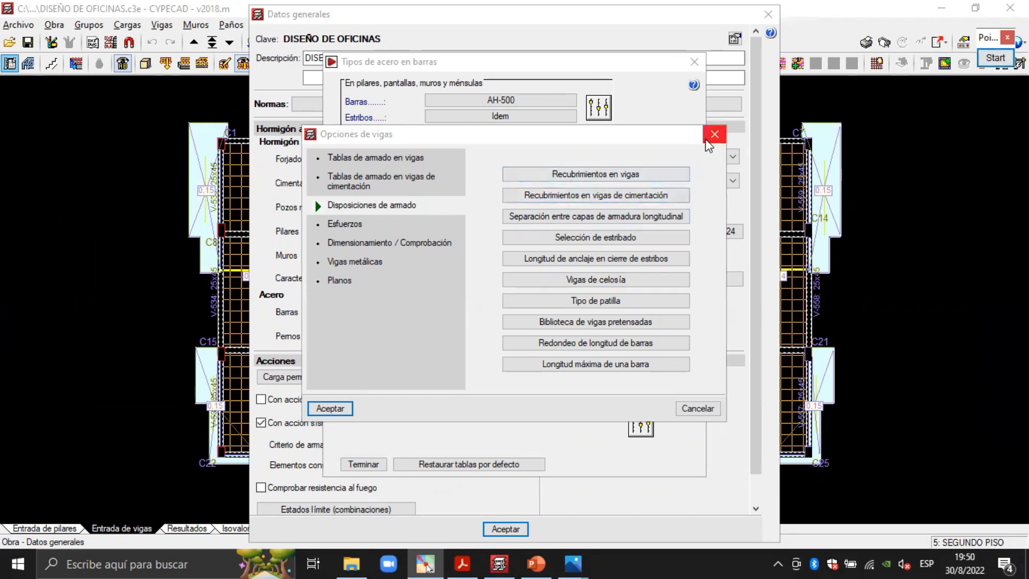
# Reopen the beam options and set Ø8 as not admissible in the Armadura de piel table.
pyautogui.click(697, 408)
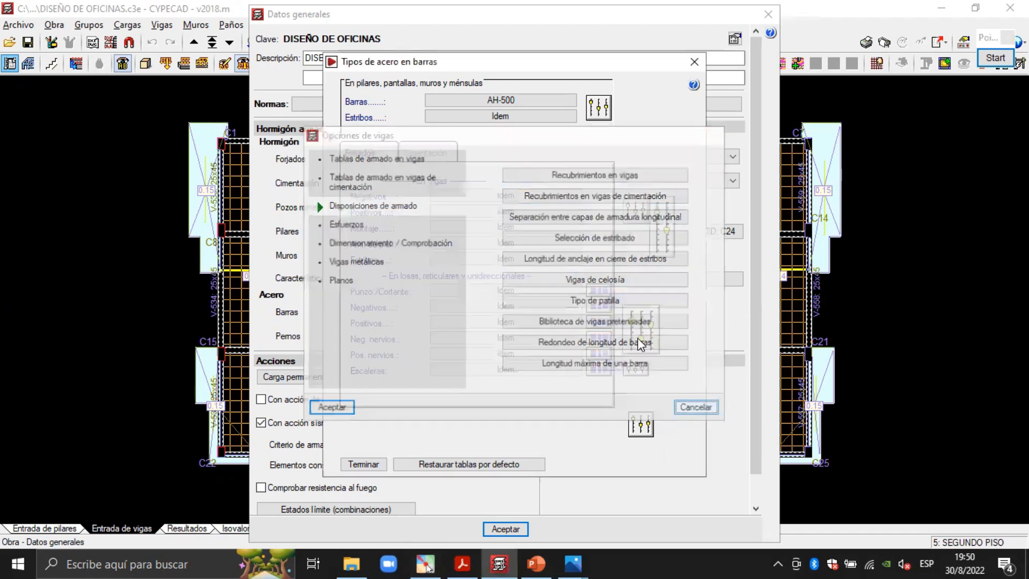
pyautogui.click(635, 211)
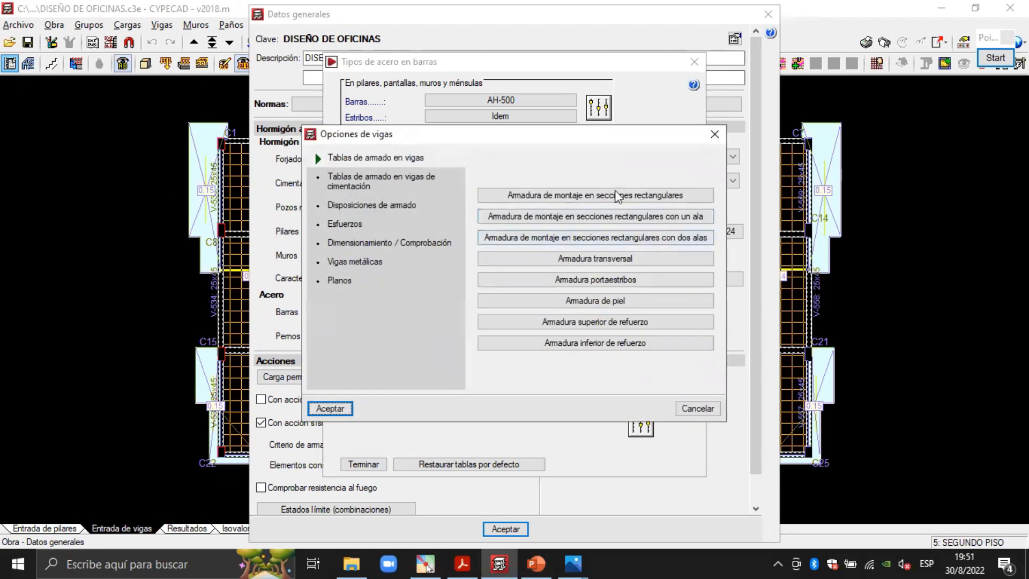
pyautogui.click(363, 204)
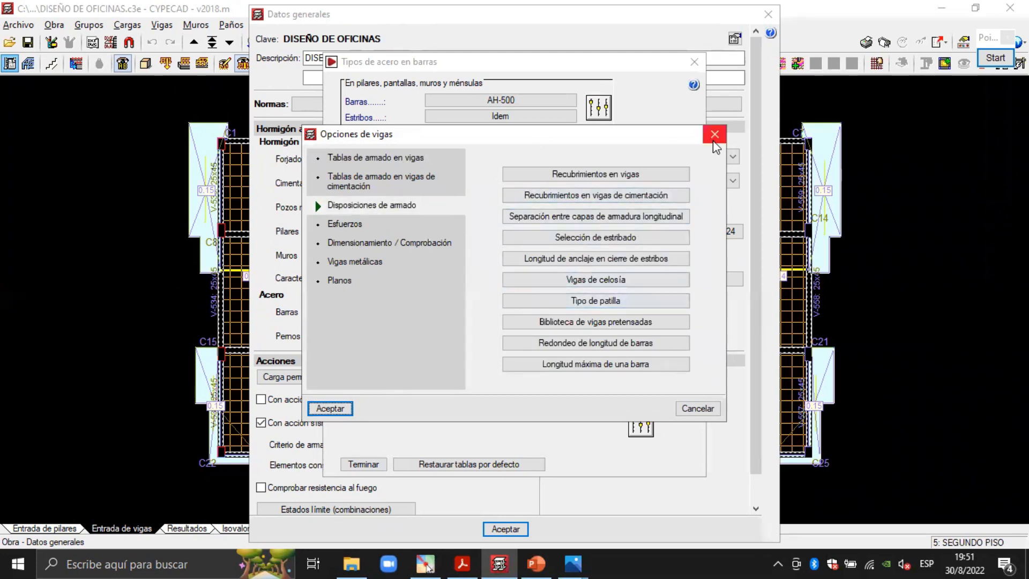
pyautogui.click(371, 158)
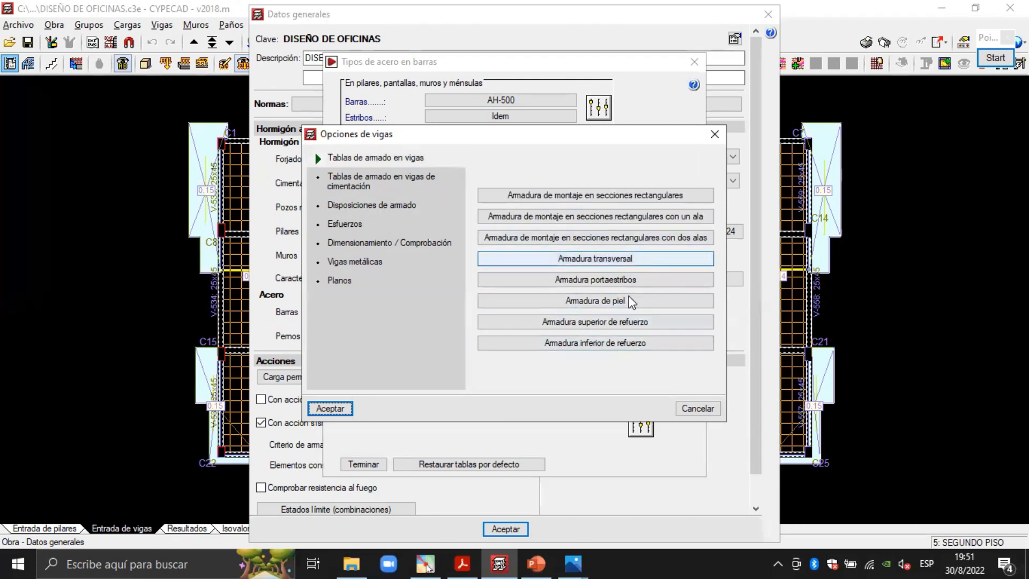
pyautogui.click(607, 302)
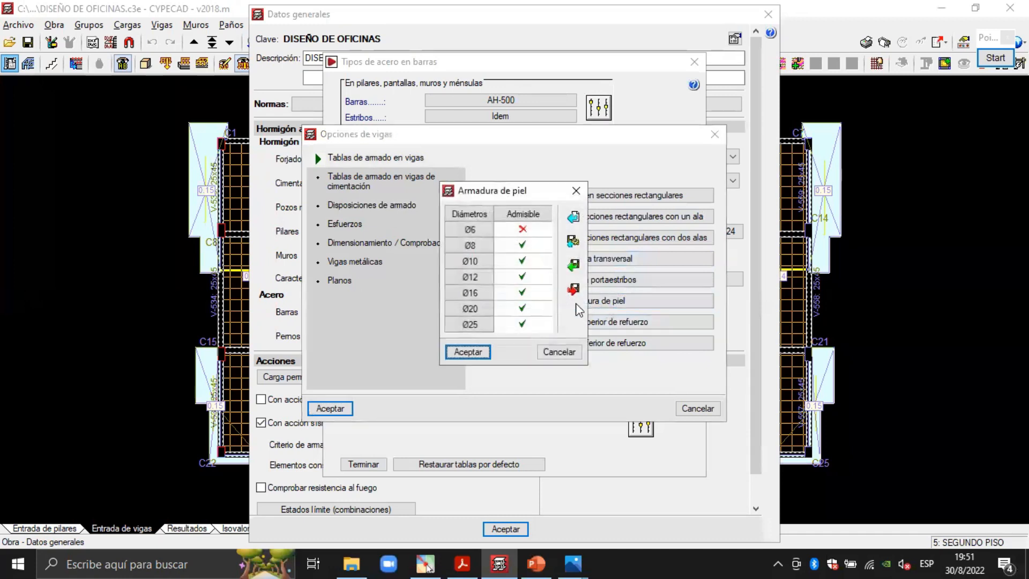
pyautogui.click(521, 245)
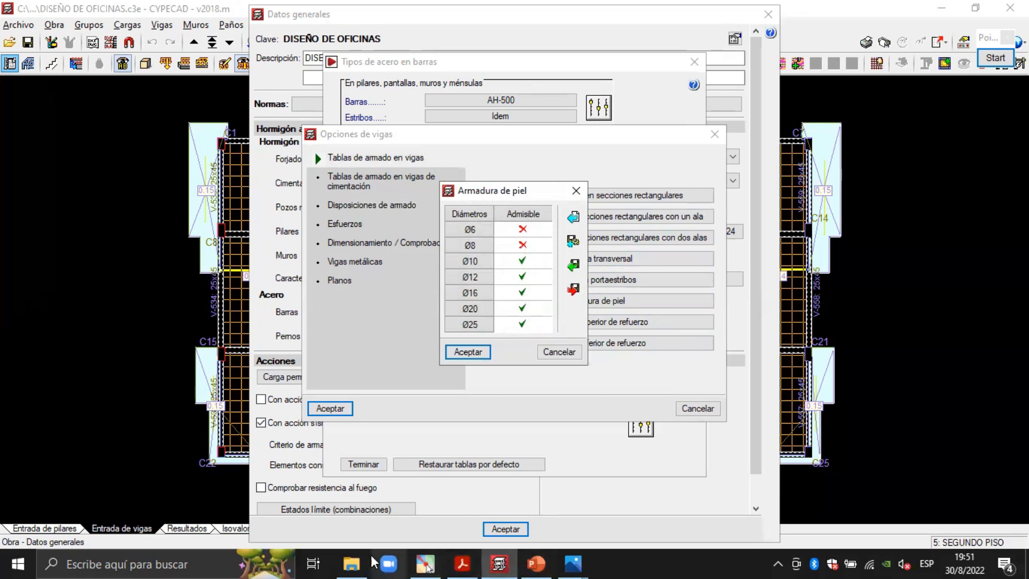
# In the 2.VIGA folder, view the image 2.ARMADURA DE PIEL NB1225001 on skin reinforcement and close it.
pyautogui.click(351, 563)
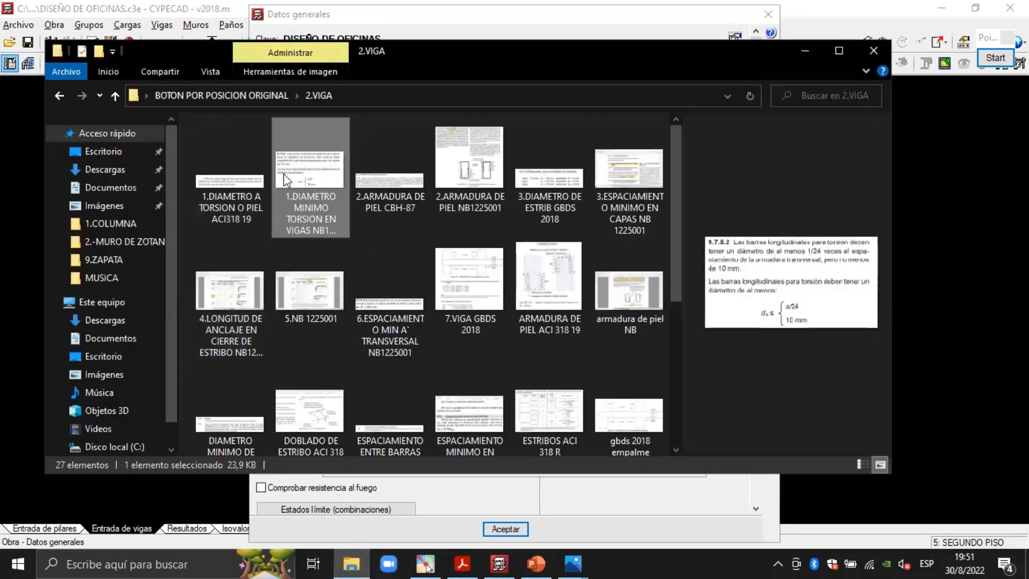
pyautogui.click(468, 170)
pyautogui.press('Return')
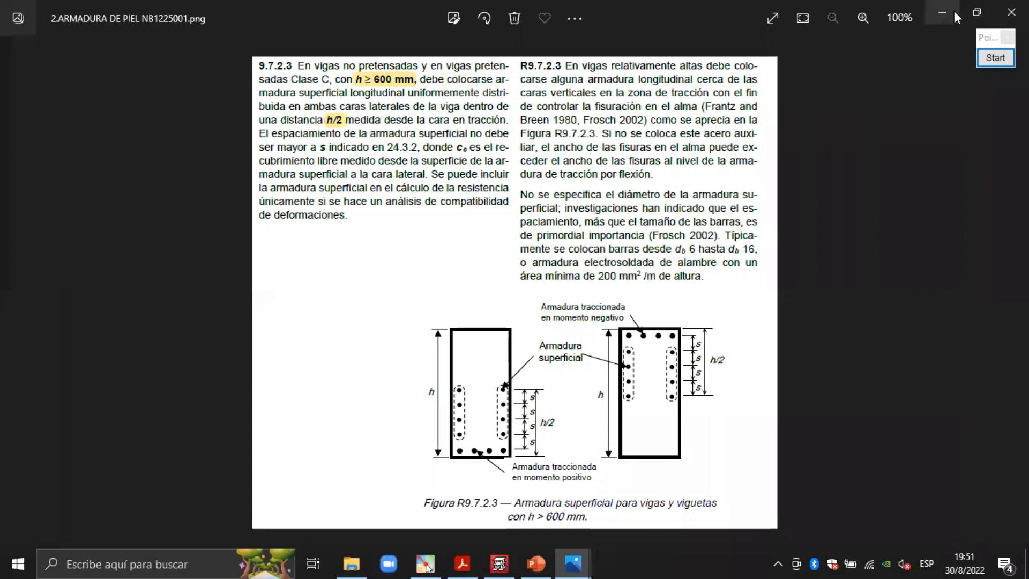
pyautogui.press('Escape')
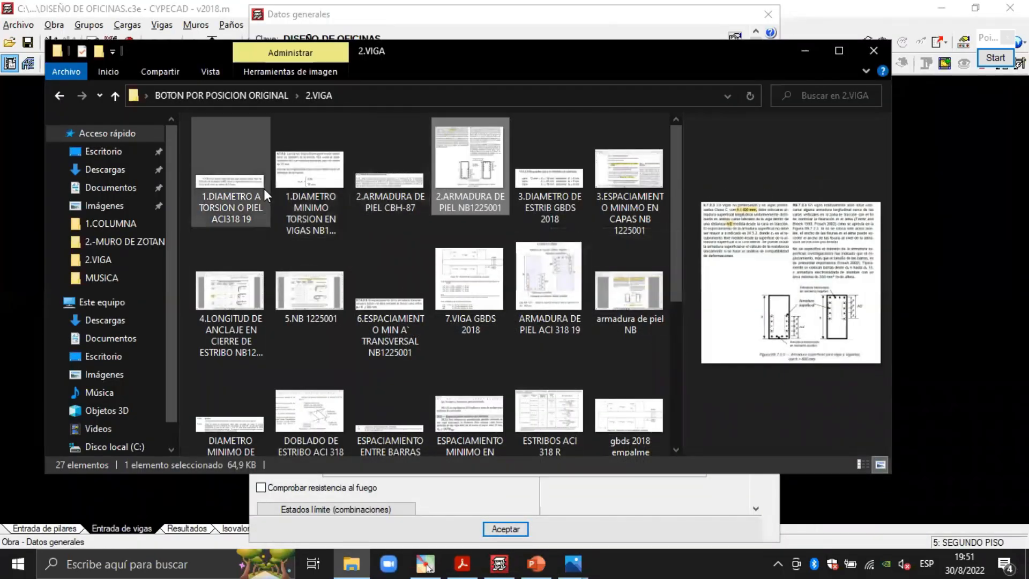
# View the image 1.DIAMETRO MINIMO TORSION EN VIGAS NB1225001, return to CYPECAD and accept the Armadura de piel table.
pyautogui.doubleClick(307, 195)
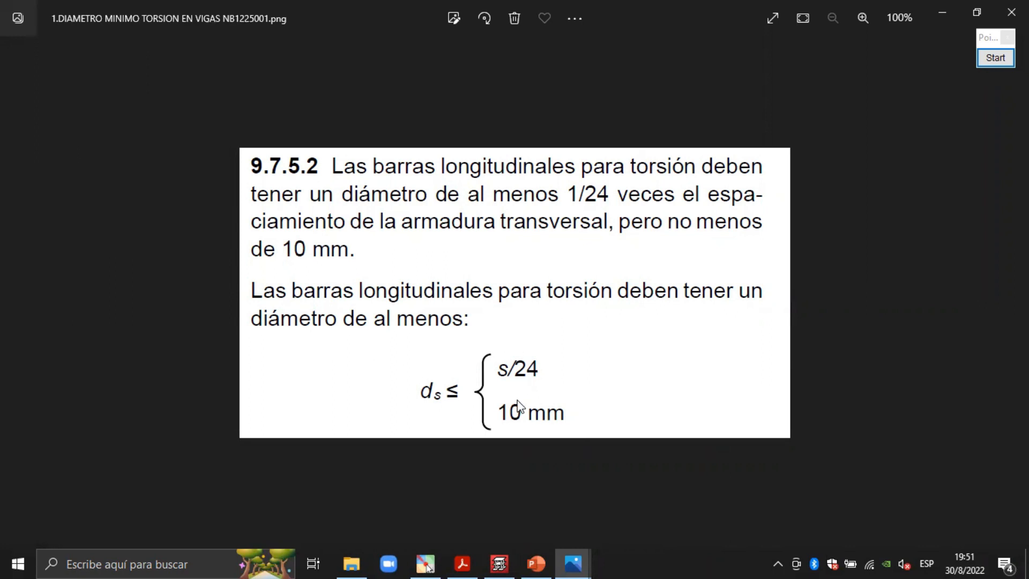
pyautogui.click(510, 561)
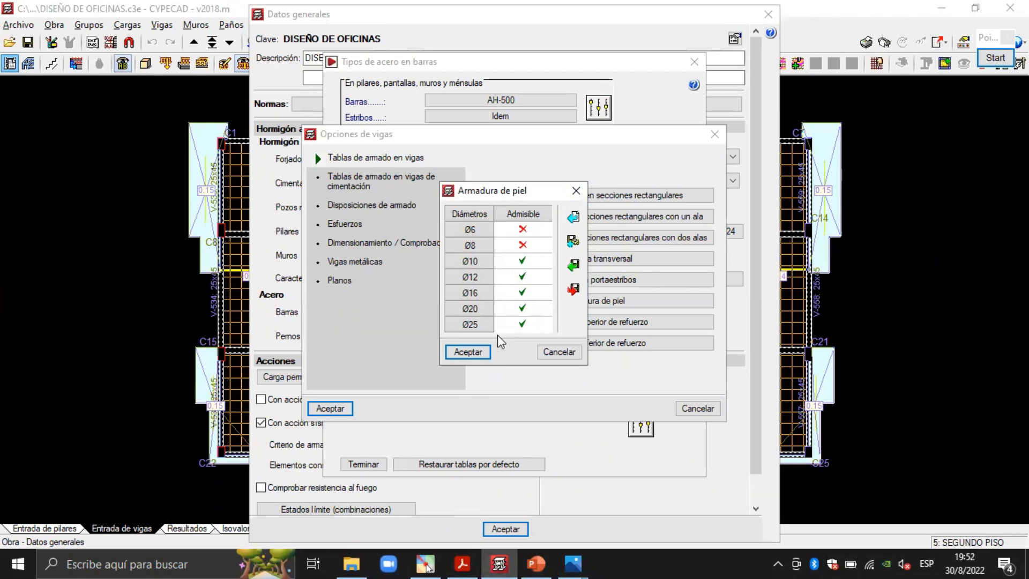
pyautogui.click(467, 352)
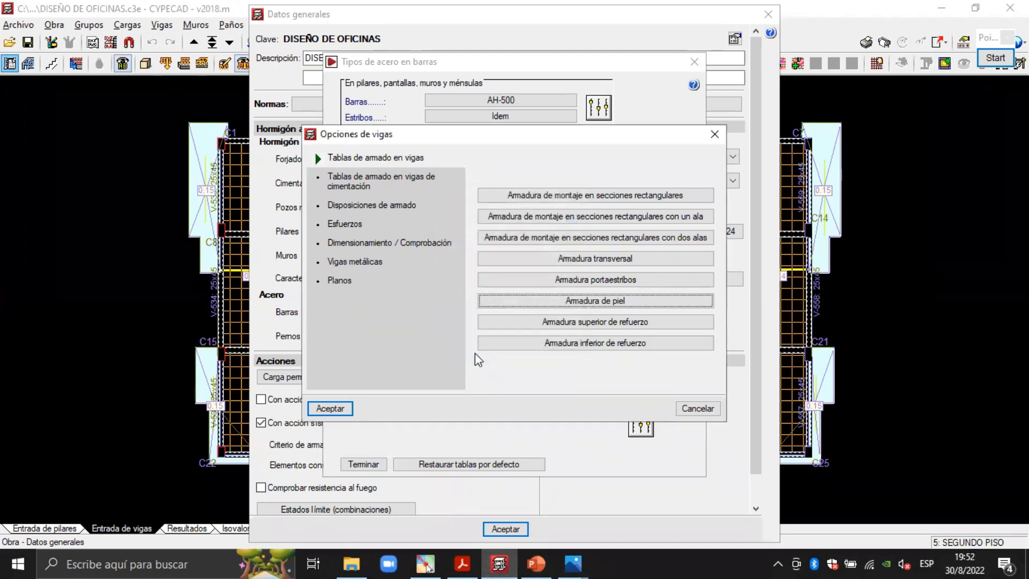
# Review the admissible diameters in the Armadura transversal table of the beam options and reload its predefined table.
pyautogui.click(607, 258)
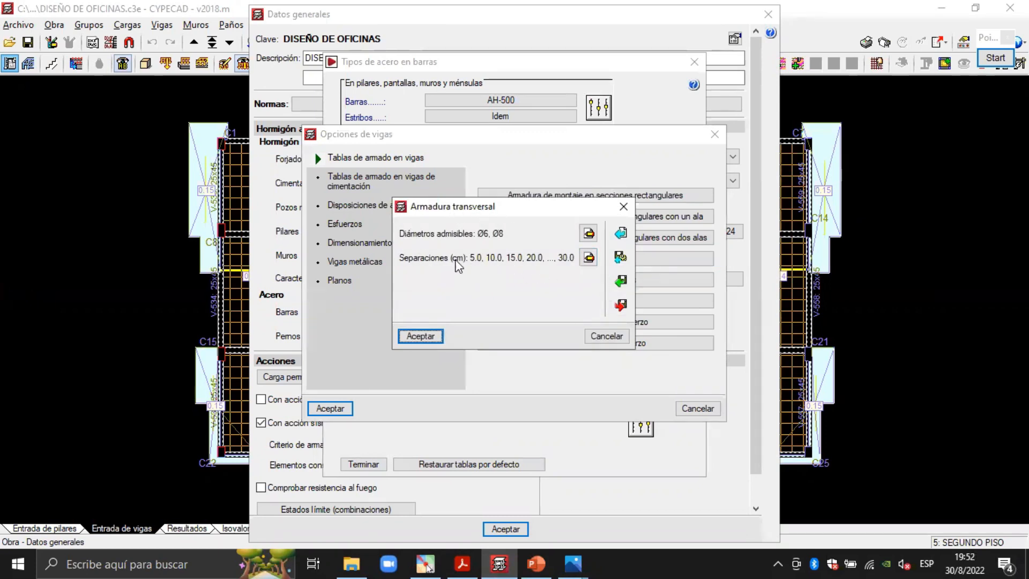
pyautogui.click(589, 234)
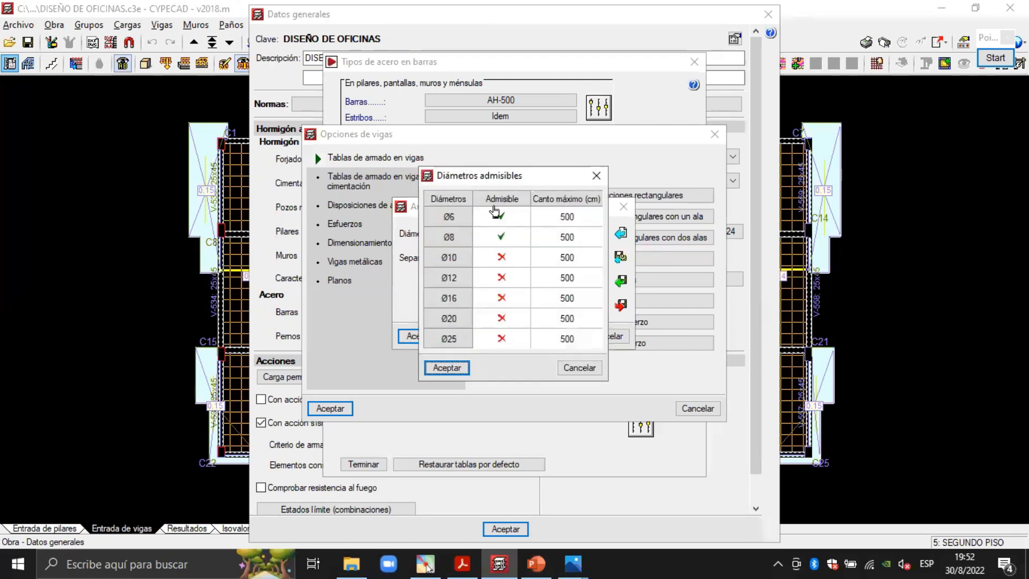
pyautogui.click(597, 175)
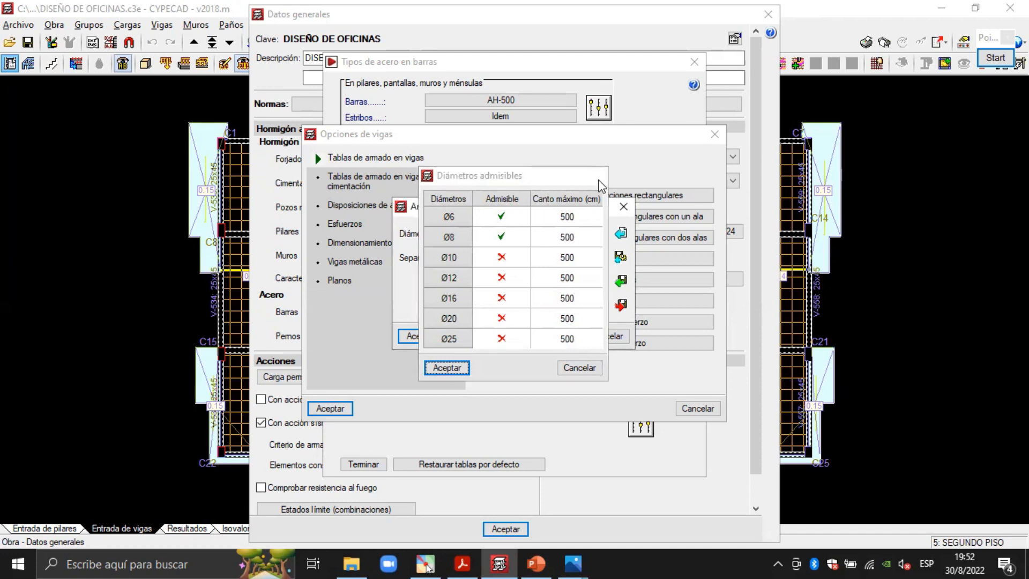
pyautogui.click(621, 234)
pyautogui.click(410, 313)
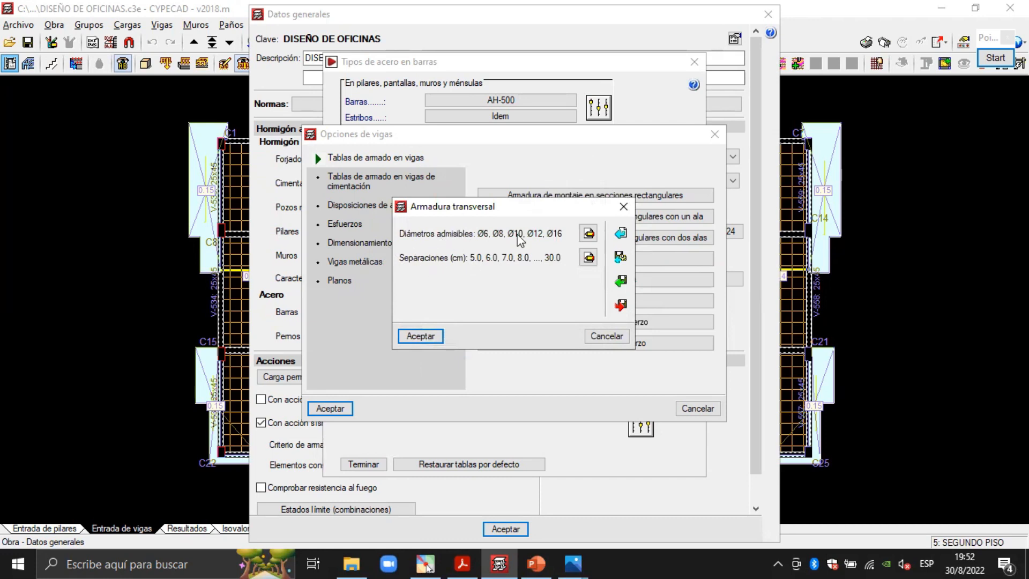
# Set Ø10, Ø12 and Ø16 as not admissible among the transverse reinforcement diameters and accept.
pyautogui.click(589, 234)
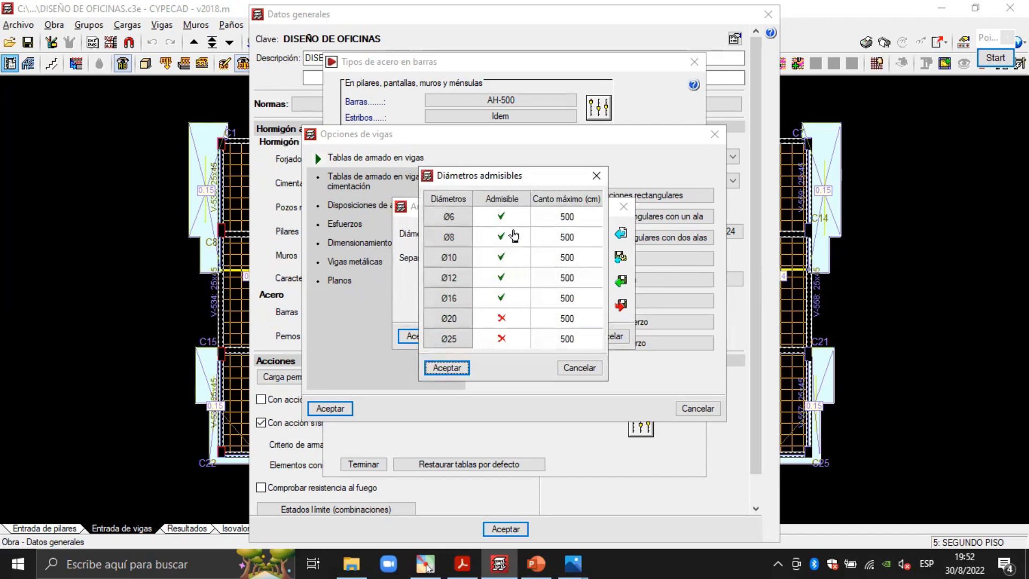
pyautogui.click(507, 260)
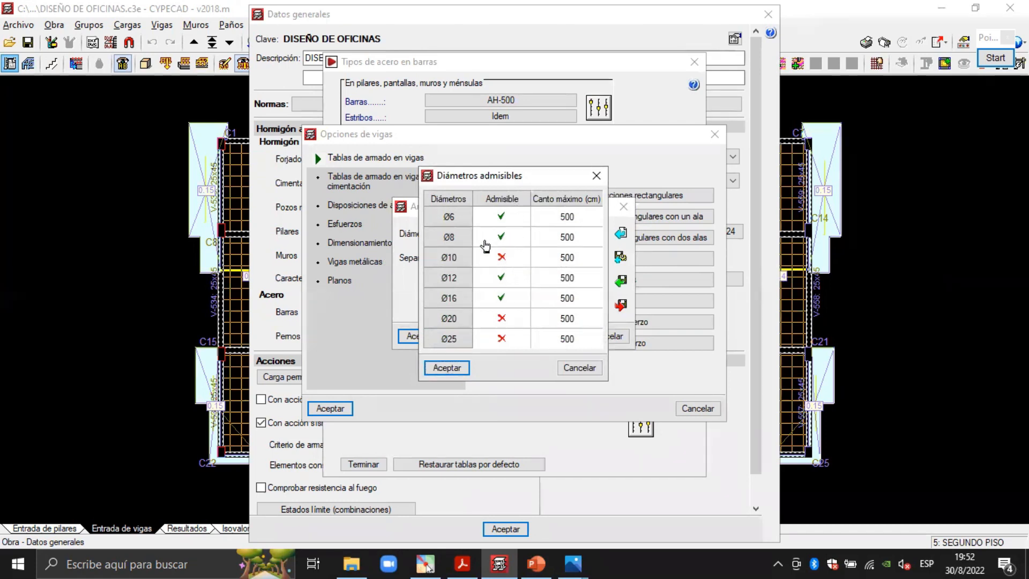
pyautogui.click(504, 278)
pyautogui.click(503, 299)
pyautogui.click(447, 368)
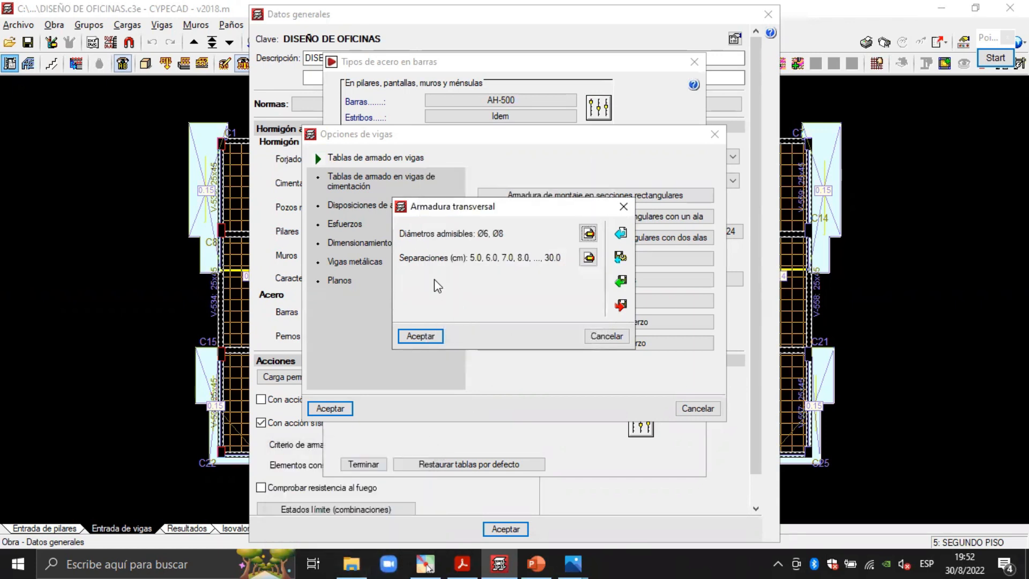
# Delete the intermediate transverse reinforcement spacings, keeping only 5, 10, 15, 20, 25 and 30 cm, and accept the Armadura transversal table.
pyautogui.click(589, 259)
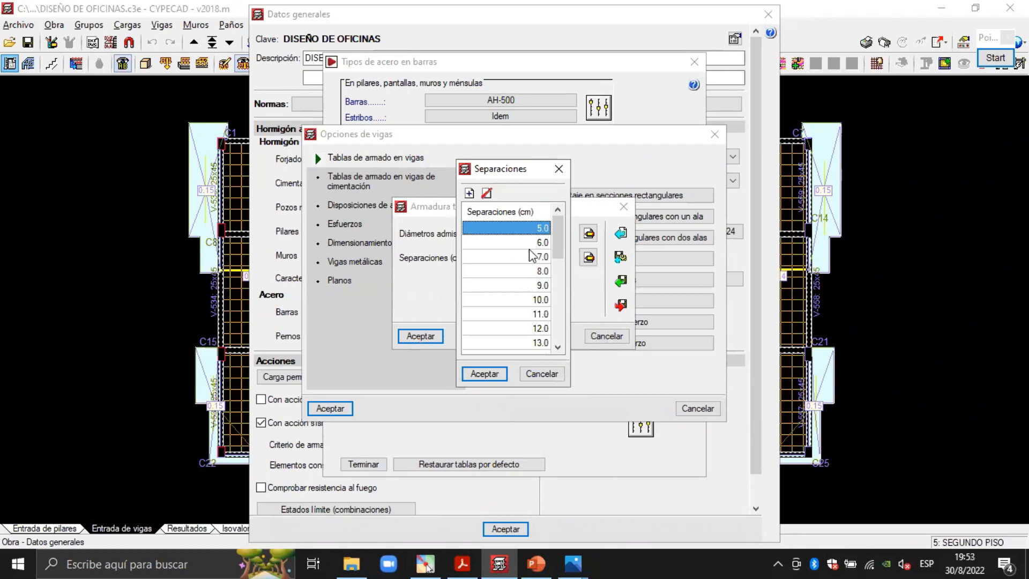
pyautogui.moveTo(515, 242); pyautogui.dragTo(527, 284)
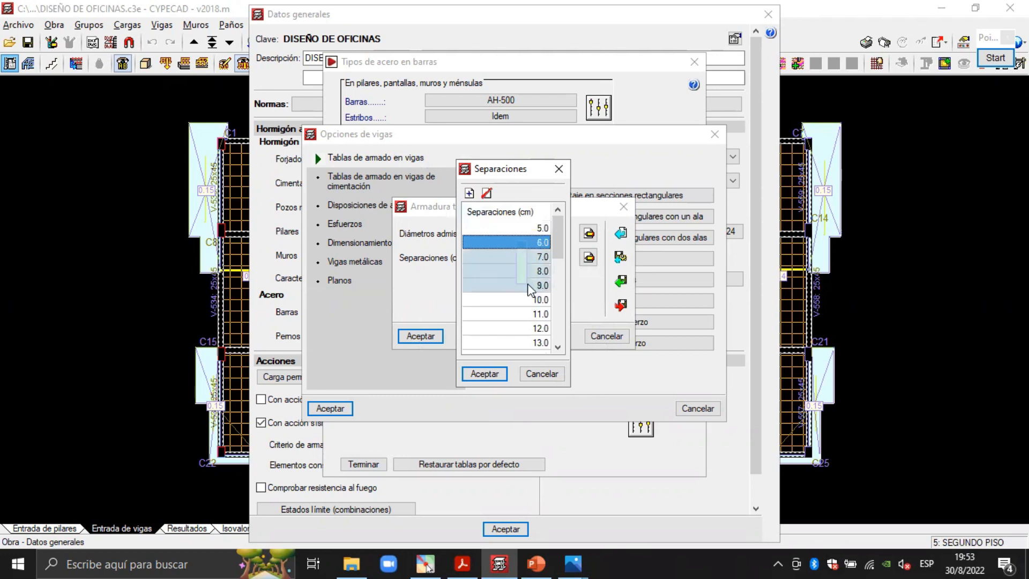
pyautogui.click(489, 191)
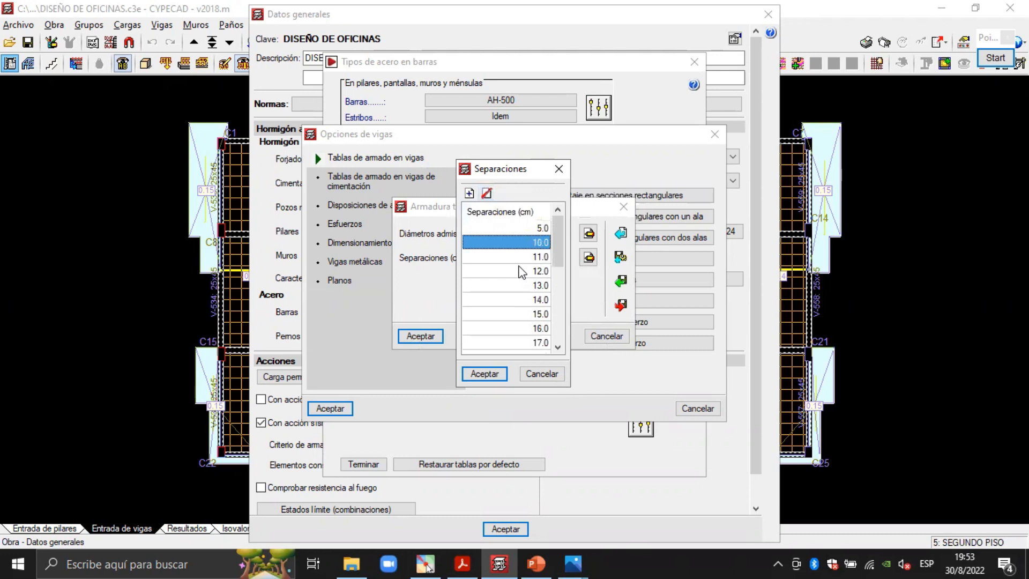
pyautogui.moveTo(517, 257); pyautogui.dragTo(523, 303)
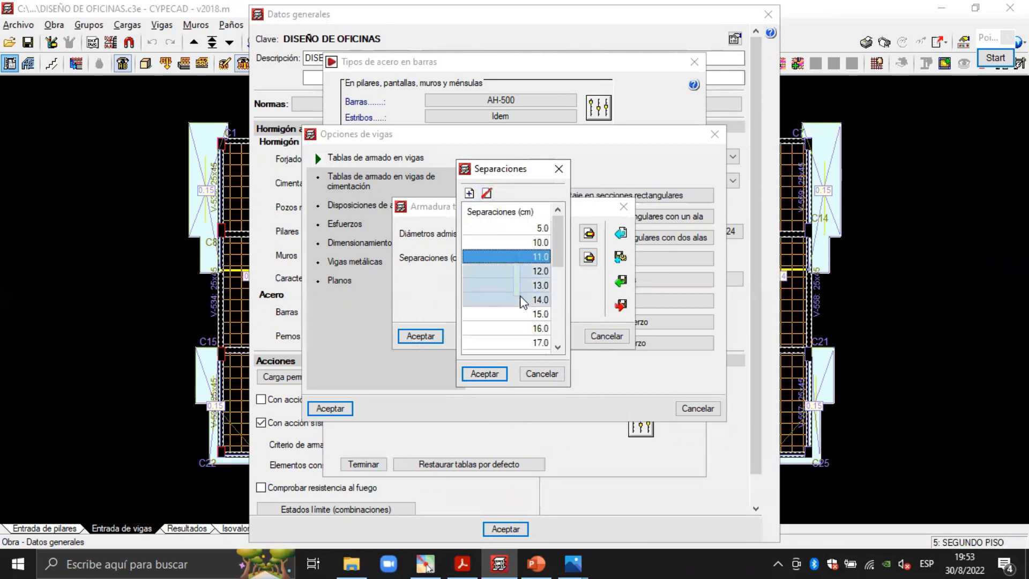
pyautogui.click(486, 193)
pyautogui.click(519, 271)
pyautogui.moveTo(519, 274); pyautogui.dragTo(520, 321)
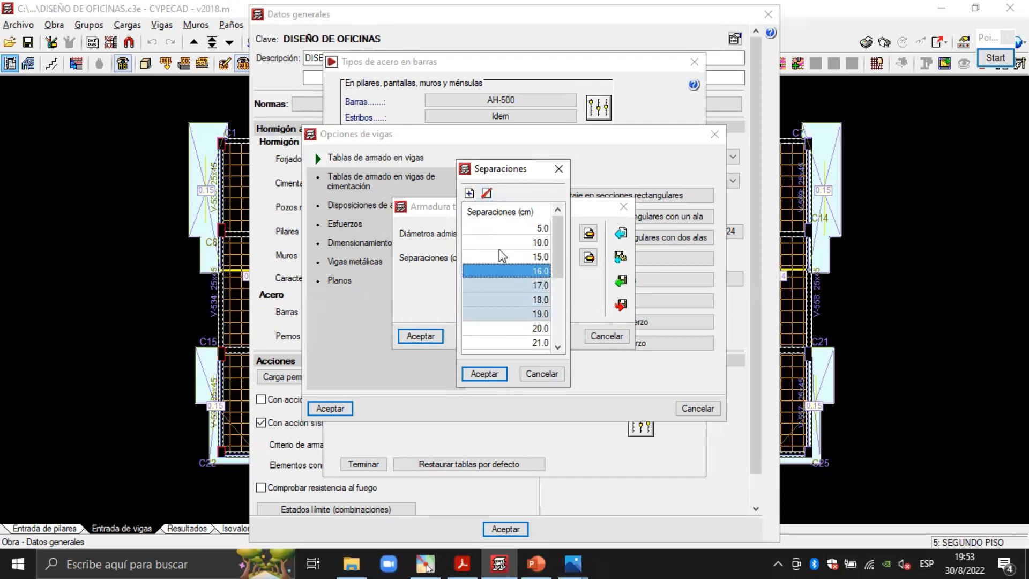
pyautogui.click(486, 193)
pyautogui.moveTo(508, 285); pyautogui.dragTo(509, 329)
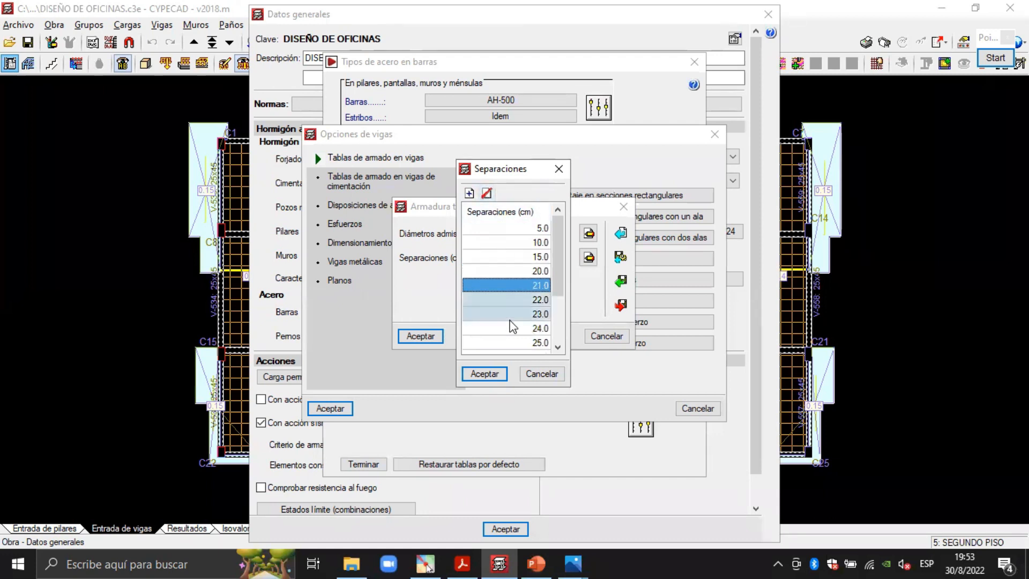
pyautogui.click(487, 194)
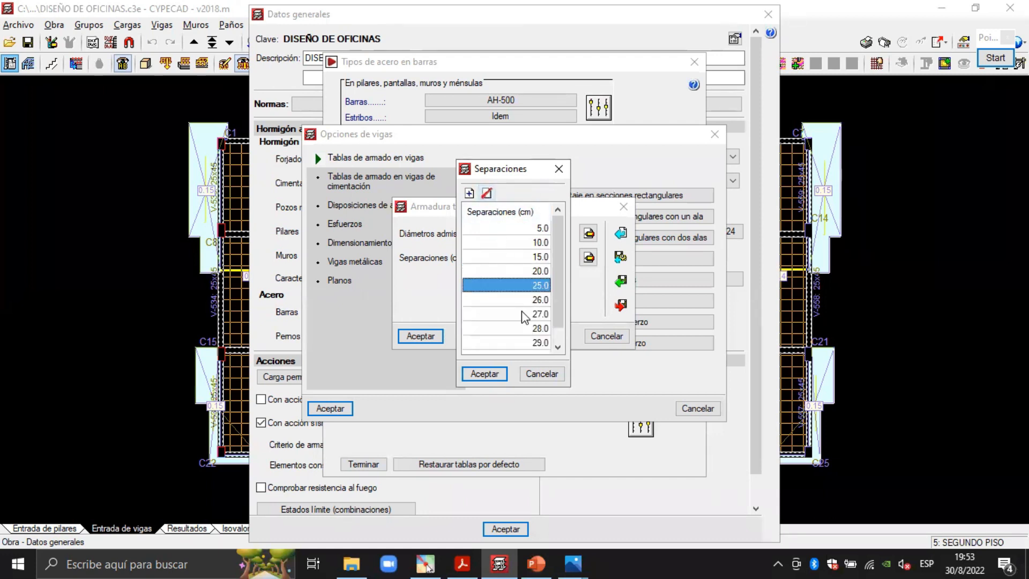
pyautogui.moveTo(513, 299); pyautogui.dragTo(523, 338)
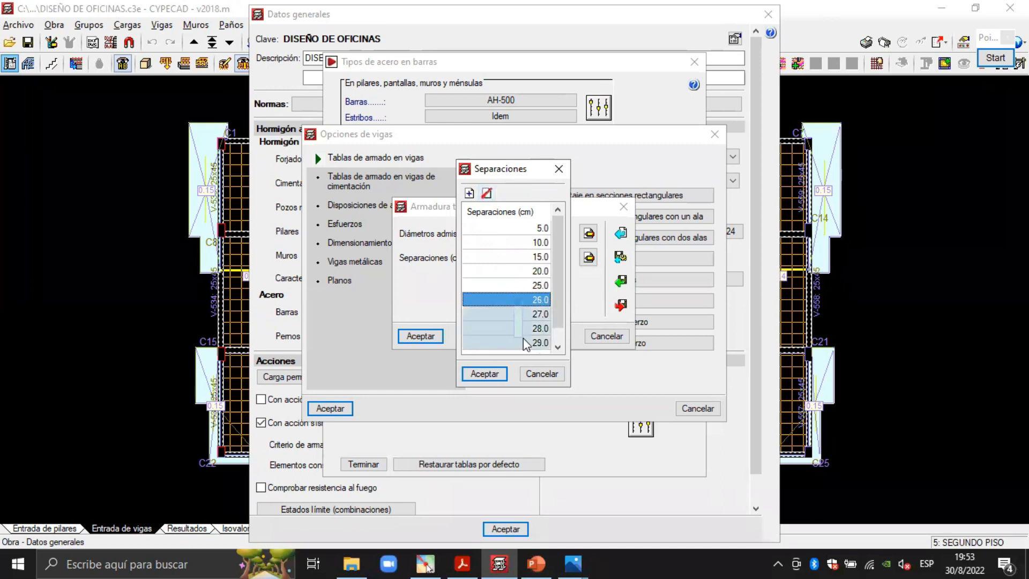
pyautogui.click(489, 192)
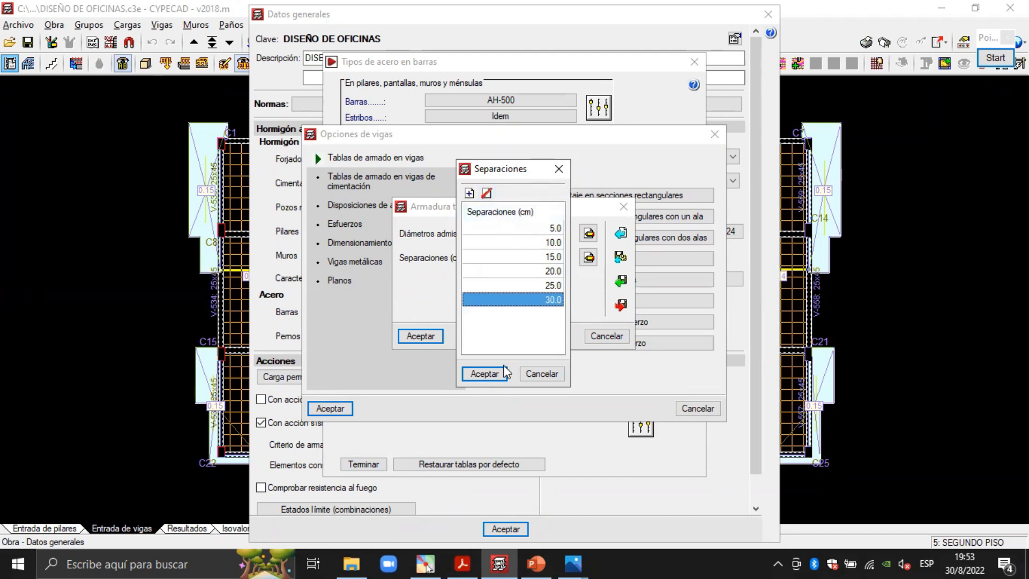
pyautogui.click(484, 374)
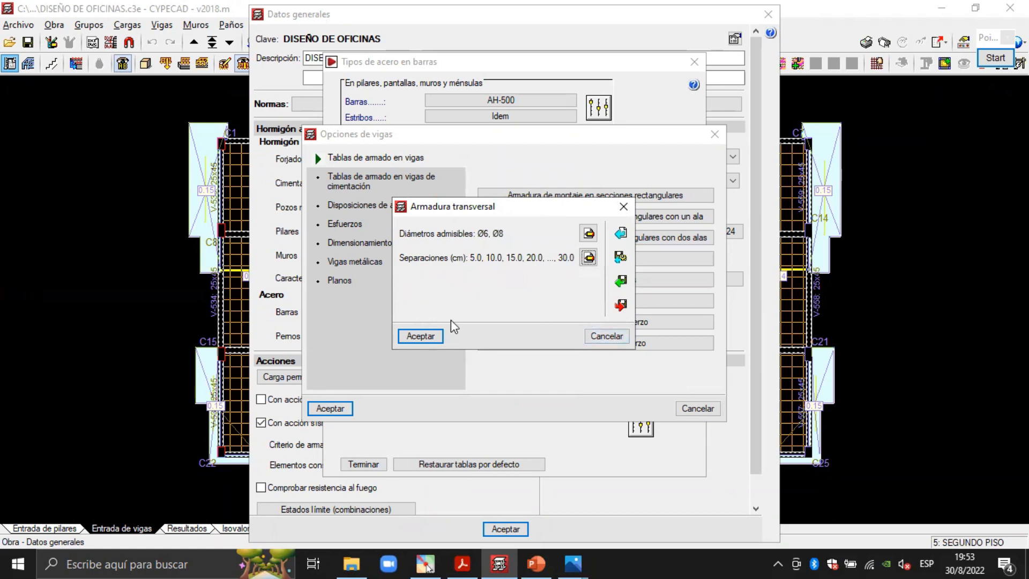
pyautogui.click(419, 336)
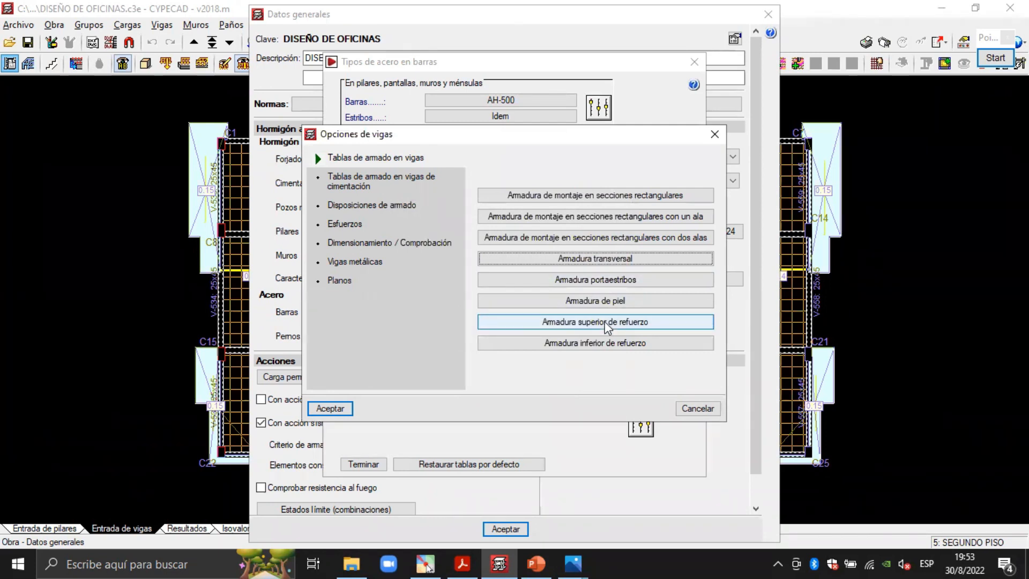
# Open the Armadura superior de refuerzo table and check minimum bar spacing in the 2.VIGA image 3.ESPACIAMIENTO MINIMO EN CAPAS NB 1225001.
pyautogui.click(595, 322)
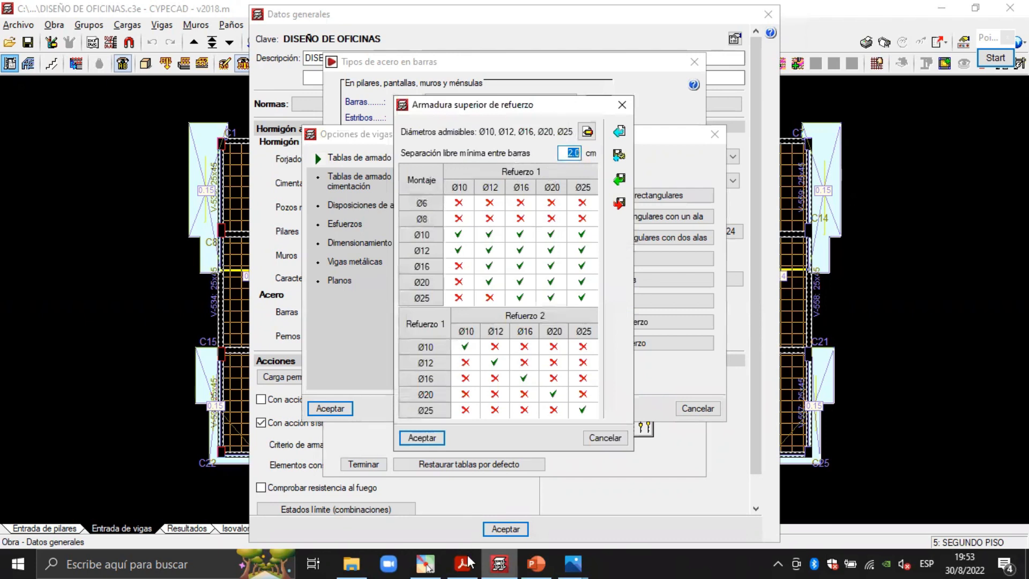
pyautogui.moveTo(351, 563)
pyautogui.click(334, 477)
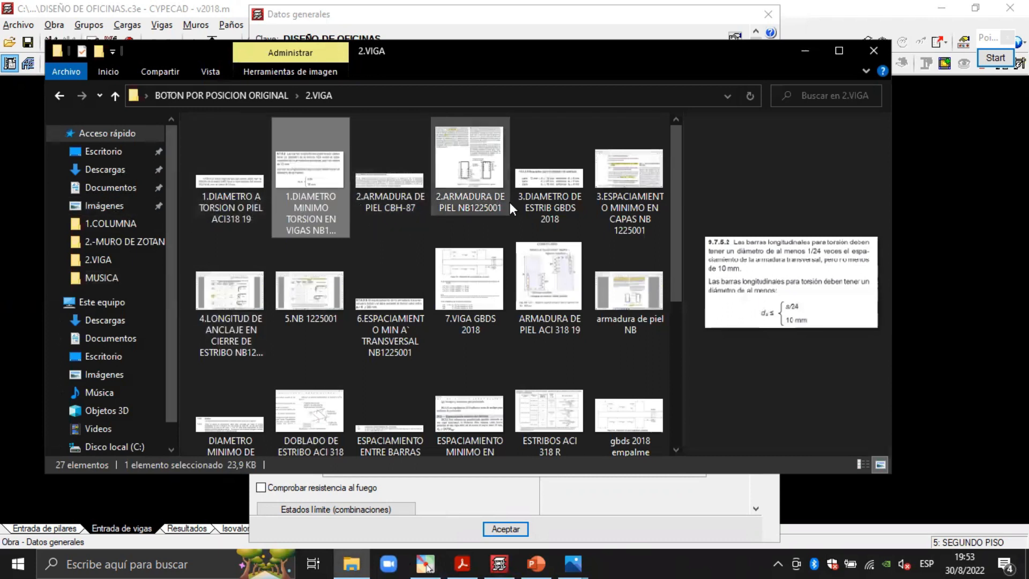
pyautogui.scroll(-1, 391, 249)
pyautogui.scroll(1, 581, 213)
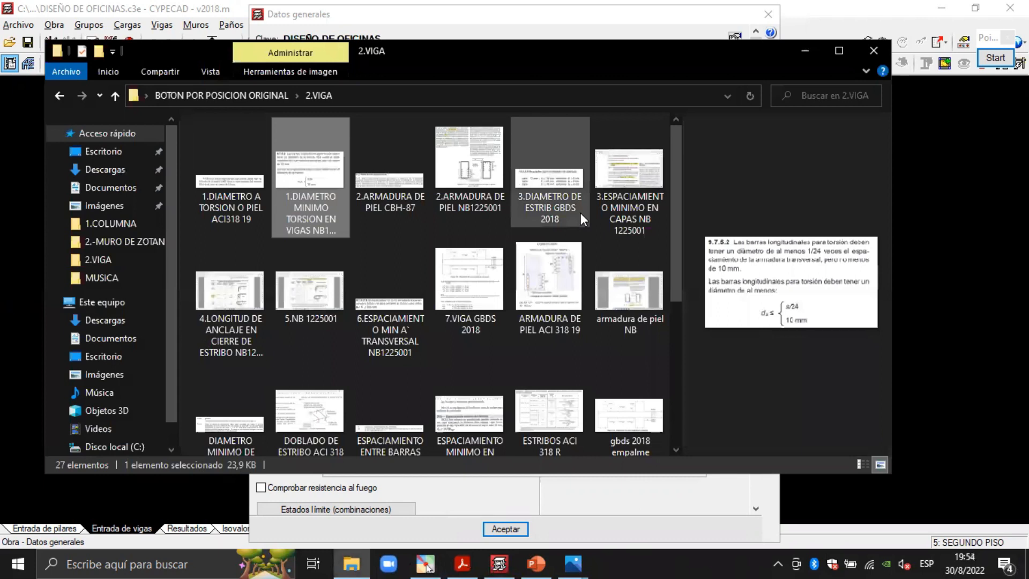
pyautogui.doubleClick(615, 175)
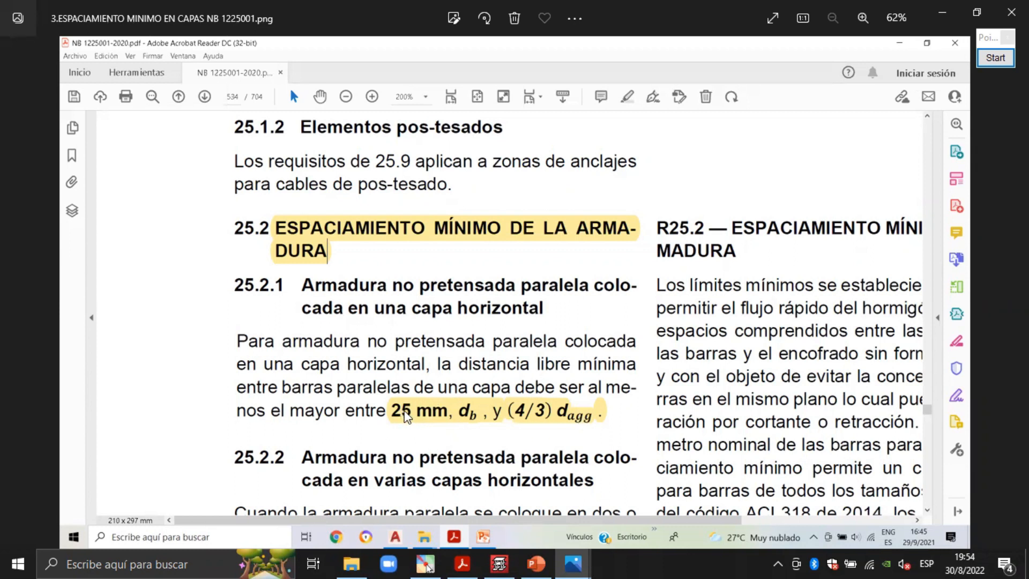
pyautogui.moveTo(499, 563)
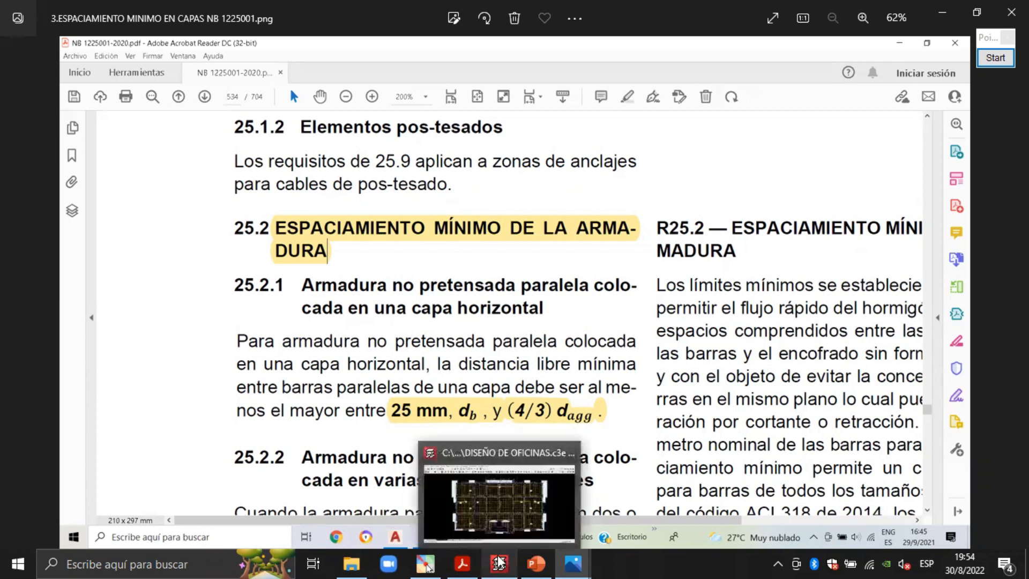
# Back in CYPECAD, set the minimum clear spacing between bars to 2.5 cm for the Armadura superior de refuerzo.
pyautogui.click(547, 519)
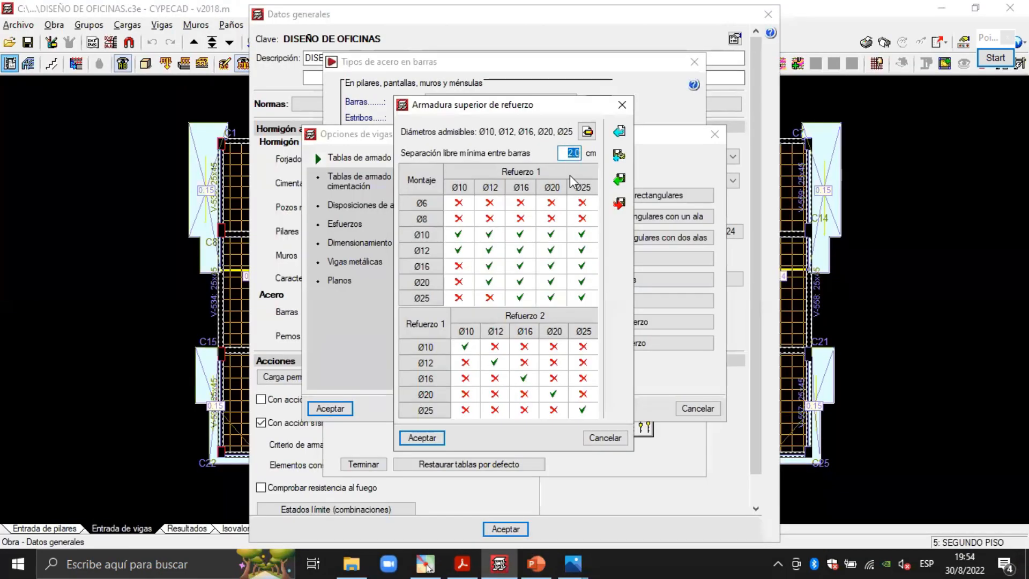
pyautogui.write('2.5')
pyautogui.press('Tab')
# In the Refuerzo 1 table, disallow reinforcement diameters smaller than the Montaje bar, and Ø25 with Ø10 mounting bars.
pyautogui.click(456, 251)
pyautogui.click(489, 265)
pyautogui.click(520, 281)
pyautogui.click(489, 281)
pyautogui.click(518, 297)
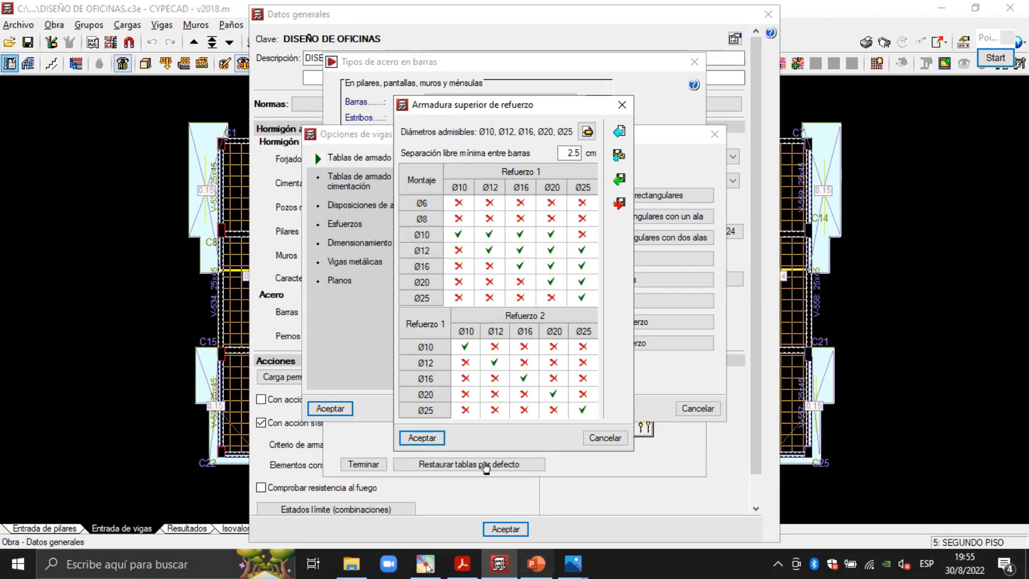
# Sketch a green rectangular beam section beside the dialogs, with two large corner bars and two smaller intermediate bars along its upper edge.
pyautogui.moveTo(31, 120)
pyautogui.mouseDown()
pyautogui.moveTo(179, 351)
pyautogui.moveTo(163, 353)
pyautogui.mouseUp()
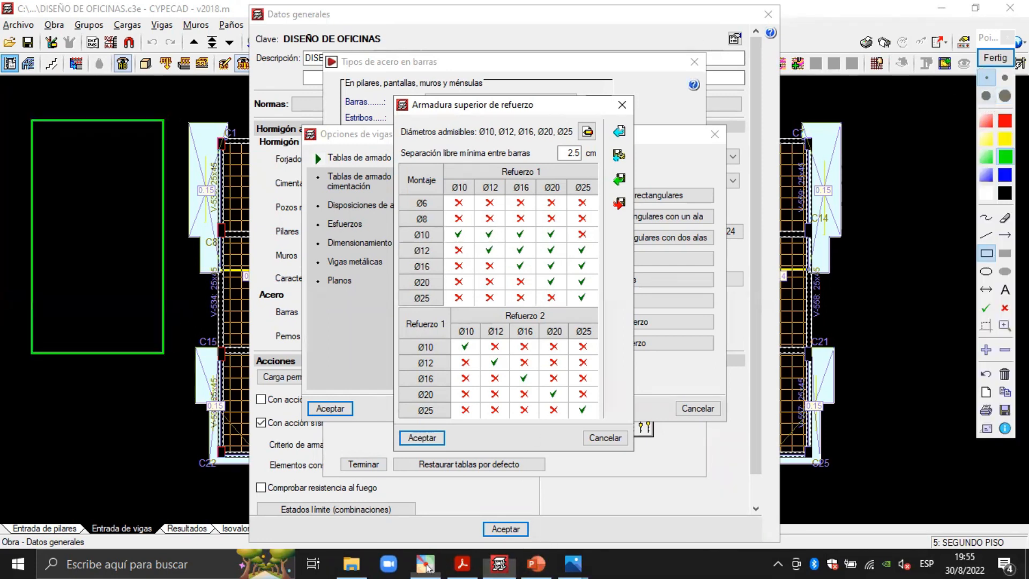
pyautogui.click(1005, 95)
pyautogui.click(54, 147)
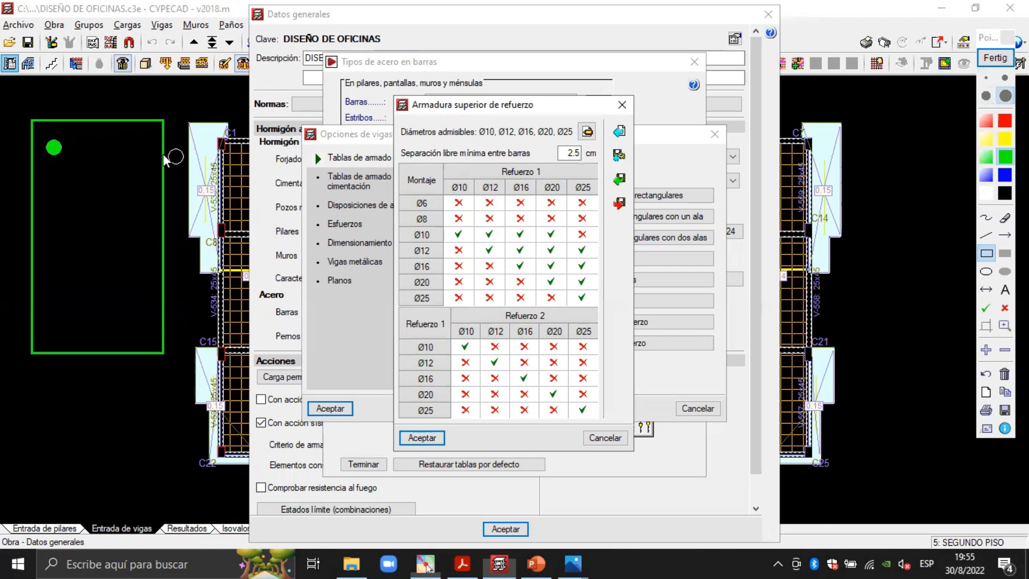
pyautogui.click(137, 147)
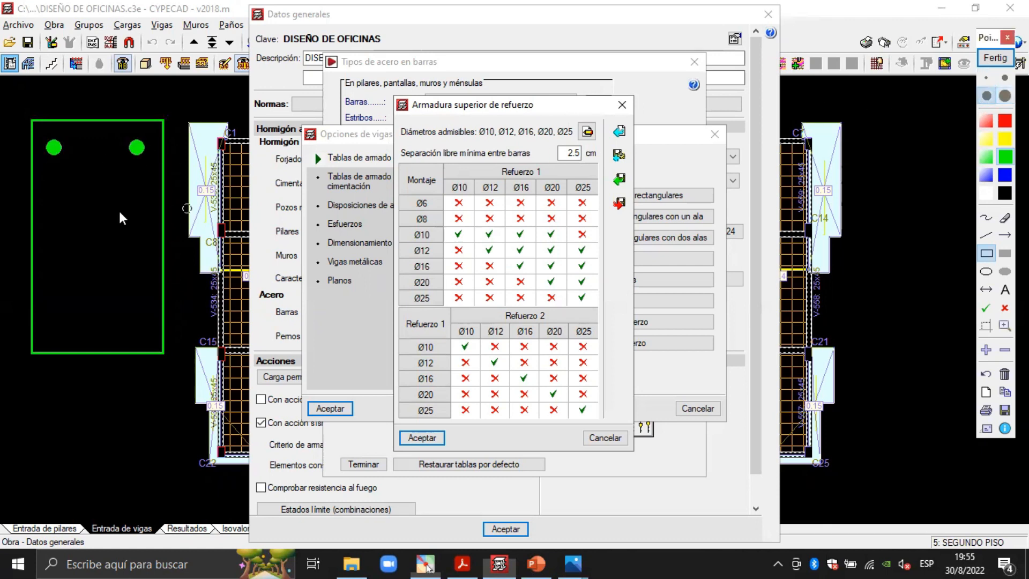
pyautogui.click(80, 147)
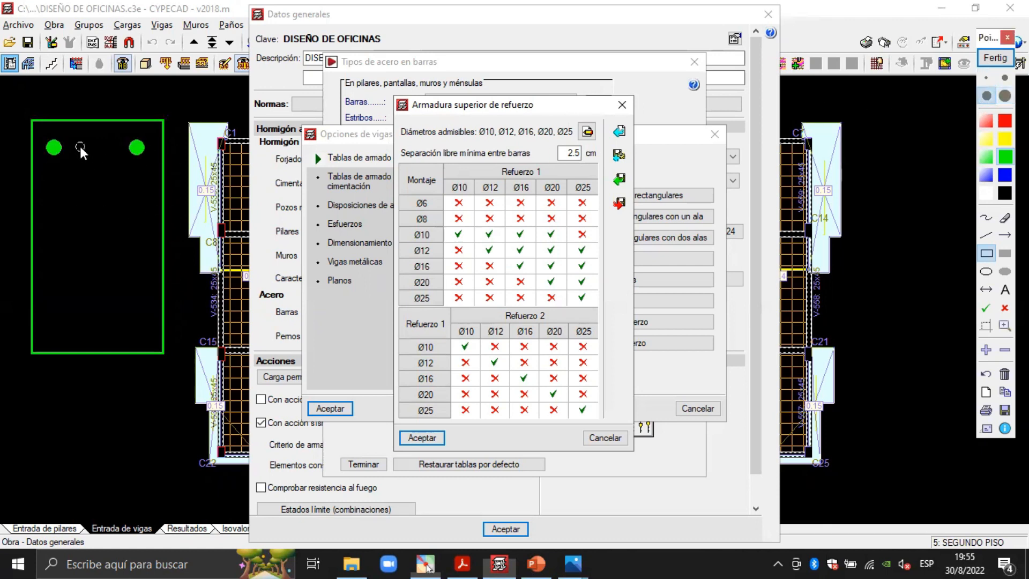
pyautogui.click(114, 146)
# Add a second layer of four blue bars below the green ones and draw a thick red stirrup inside the sketched section.
pyautogui.click(108, 178)
pyautogui.click(131, 178)
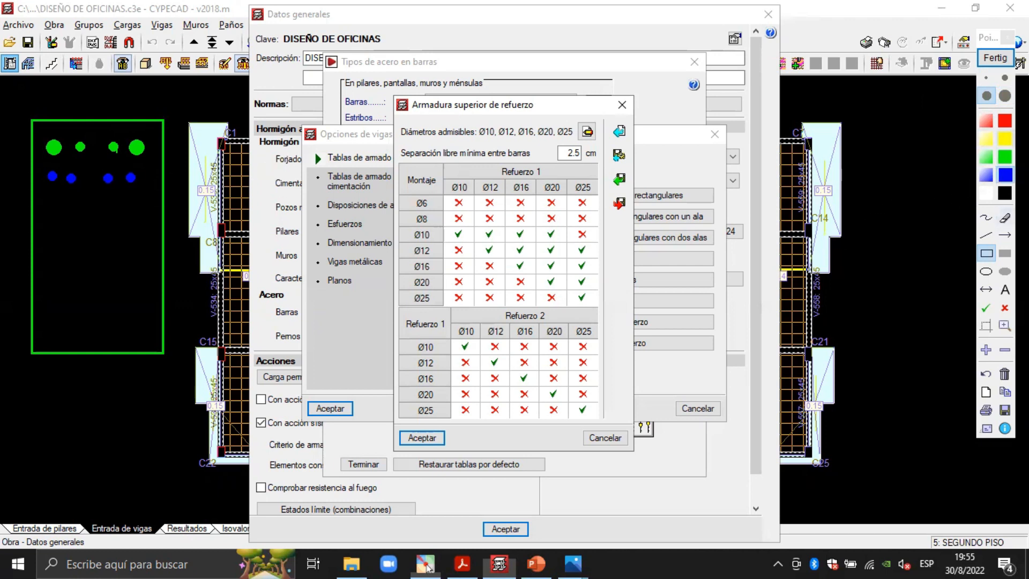
pyautogui.click(1005, 79)
pyautogui.click(1005, 121)
pyautogui.moveTo(44, 133); pyautogui.dragTo(148, 338)
# Draw a green freehand arrow from the blue second-layer bars in the sketched section to the Refuerzo 2 heading.
pyautogui.click(986, 218)
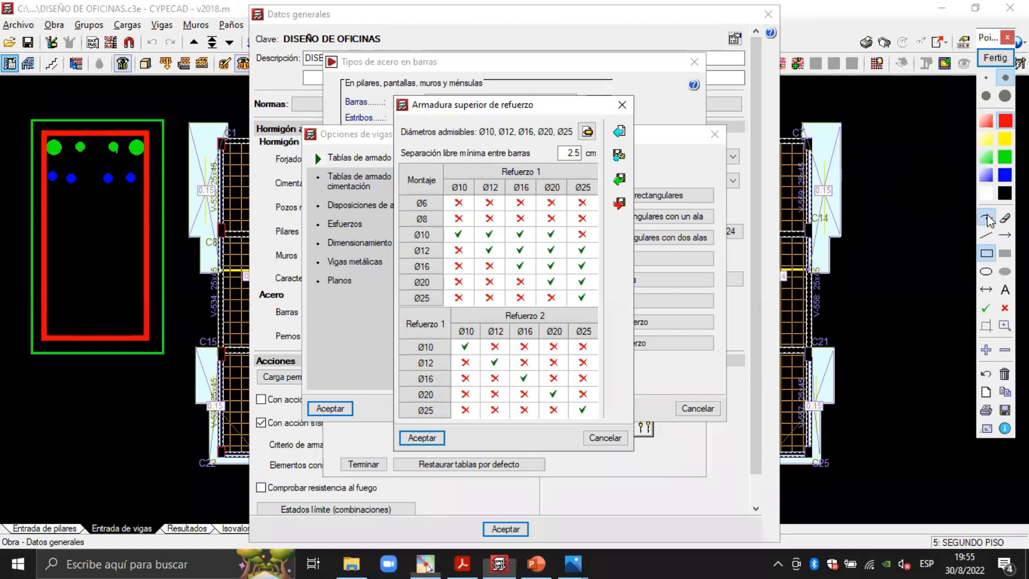
pyautogui.click(1005, 193)
pyautogui.click(1005, 157)
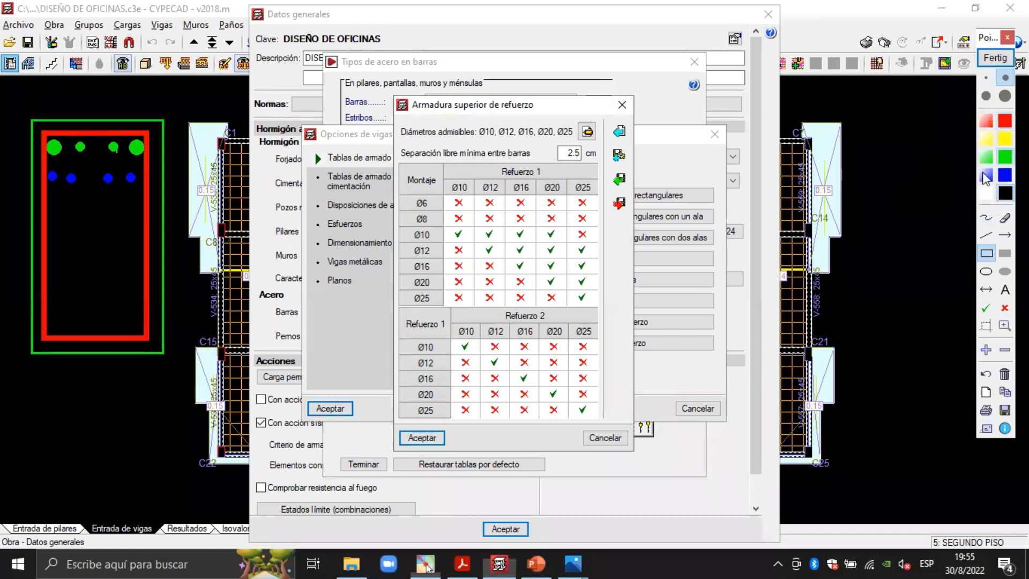
pyautogui.moveTo(139, 182)
pyautogui.mouseDown()
pyautogui.moveTo(185, 217)
pyautogui.moveTo(163, 201)
pyautogui.mouseUp()
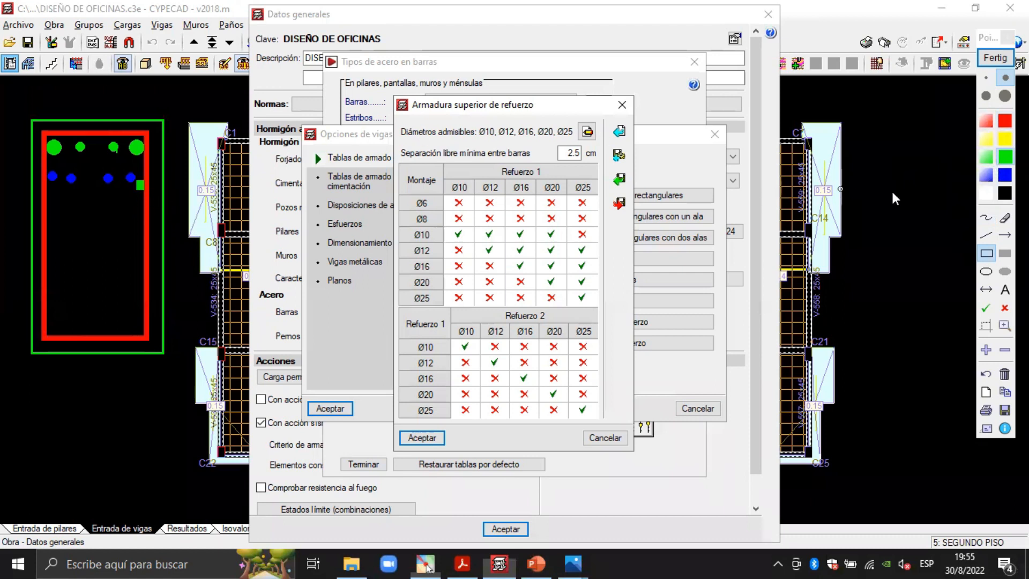
pyautogui.click(986, 217)
pyautogui.moveTo(139, 184); pyautogui.dragTo(322, 344)
pyautogui.moveTo(392, 335)
pyautogui.mouseDown()
pyautogui.moveTo(500, 312)
pyautogui.moveTo(490, 301)
pyautogui.moveTo(491, 333)
pyautogui.mouseUp()
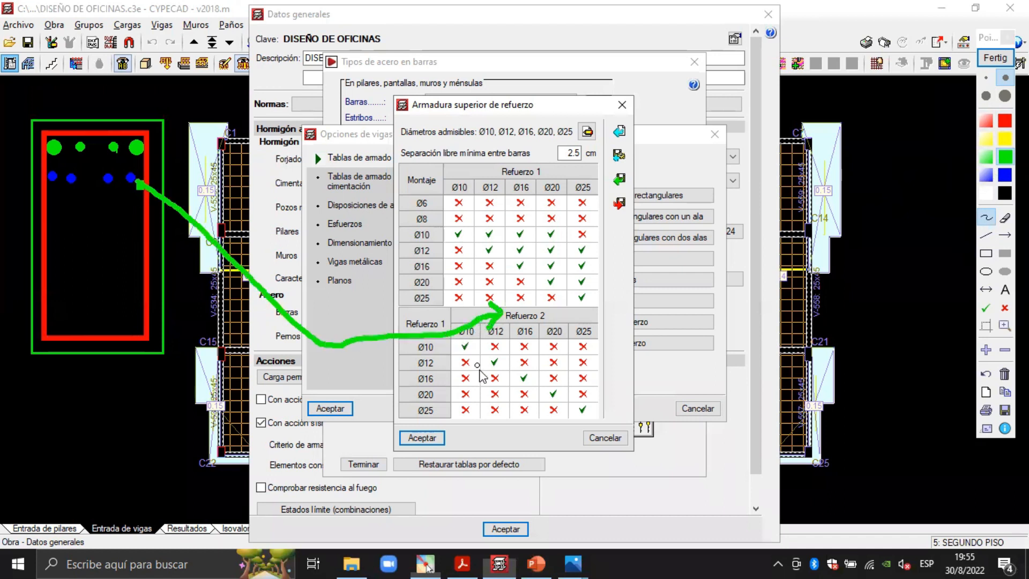
# Mark green dots beside the Ø12, Ø16 and Ø20 matching-diameter checks in the Refuerzo 2 table.
pyautogui.click(499, 371)
pyautogui.click(530, 390)
pyautogui.click(554, 403)
# Draw green arrows linking the upper intermediate bars to Refuerzo 1 and the corner bar to Montaje, and end the screen annotation.
pyautogui.moveTo(141, 150)
pyautogui.mouseDown()
pyautogui.moveTo(221, 147)
pyautogui.moveTo(488, 174)
pyautogui.mouseUp()
pyautogui.moveTo(476, 165); pyautogui.dragTo(477, 186)
pyautogui.moveTo(138, 153); pyautogui.dragTo(101, 163)
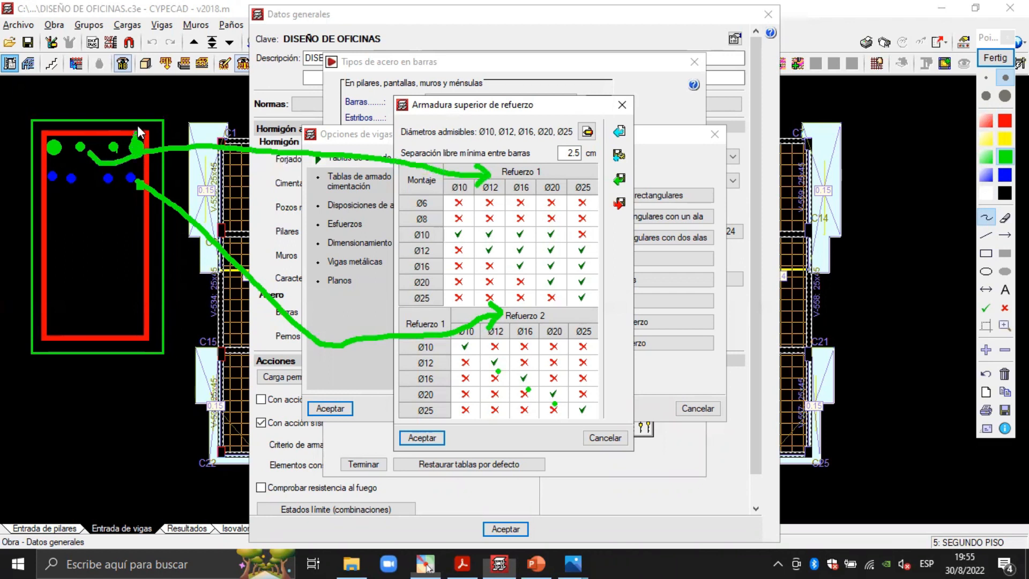
pyautogui.moveTo(236, 118)
pyautogui.mouseDown()
pyautogui.moveTo(330, 200)
pyautogui.moveTo(384, 199)
pyautogui.moveTo(391, 188)
pyautogui.moveTo(396, 203)
pyautogui.mouseUp()
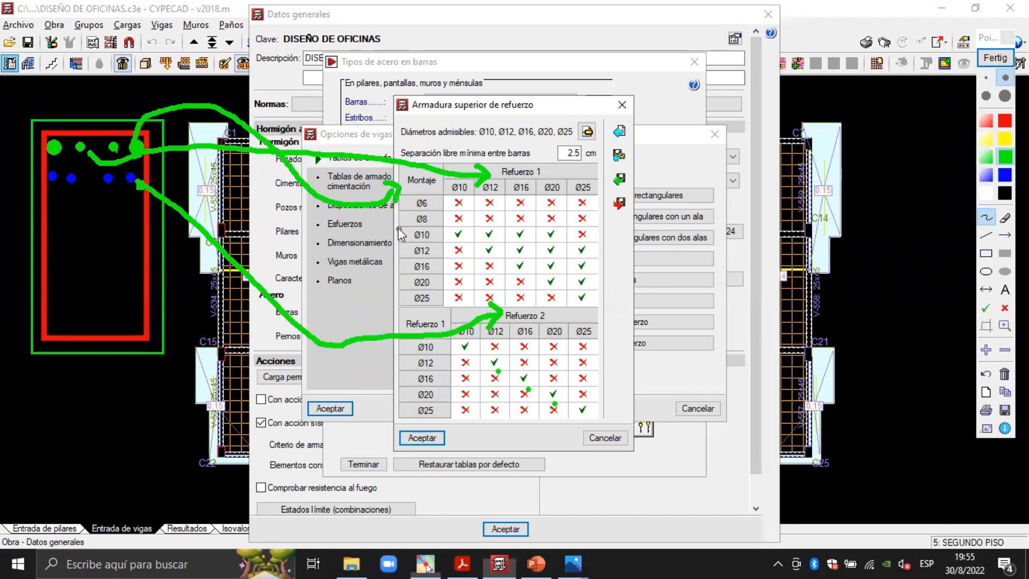
pyautogui.click(995, 57)
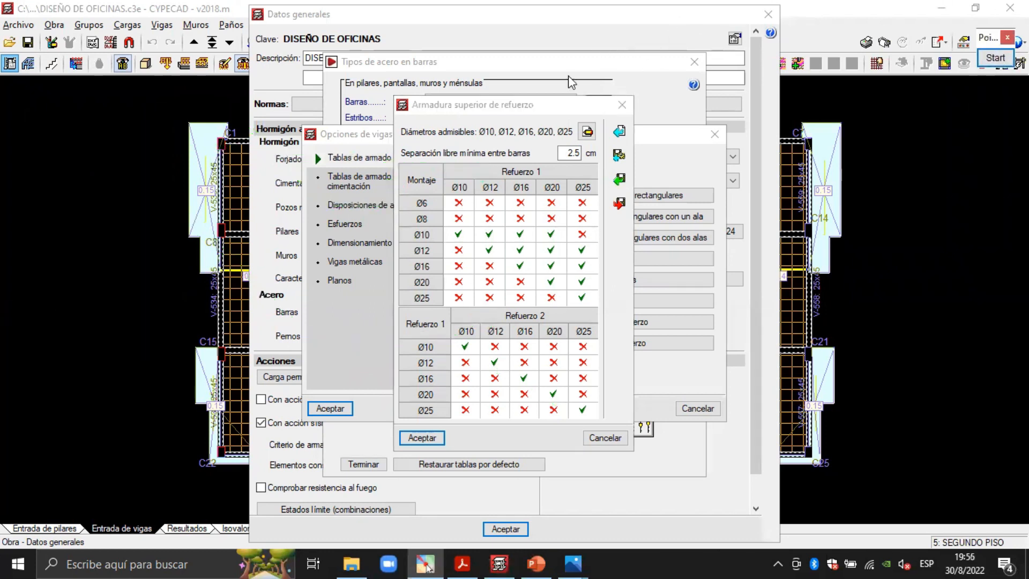
# Accept the upper reinforcement table and beam options, finish the bar steel types, and accept the general data.
pyautogui.click(422, 438)
pyautogui.click(333, 409)
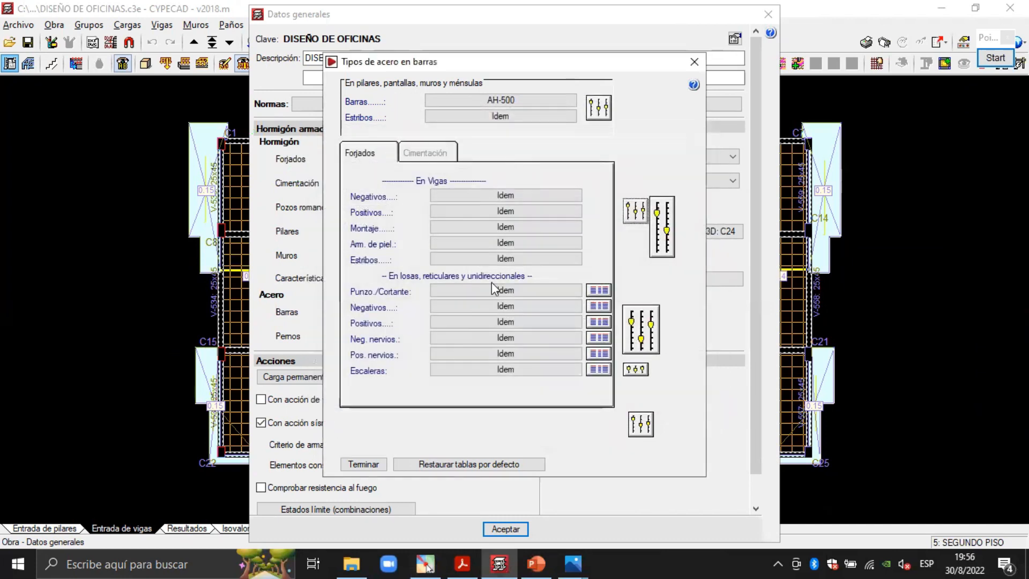
pyautogui.click(364, 465)
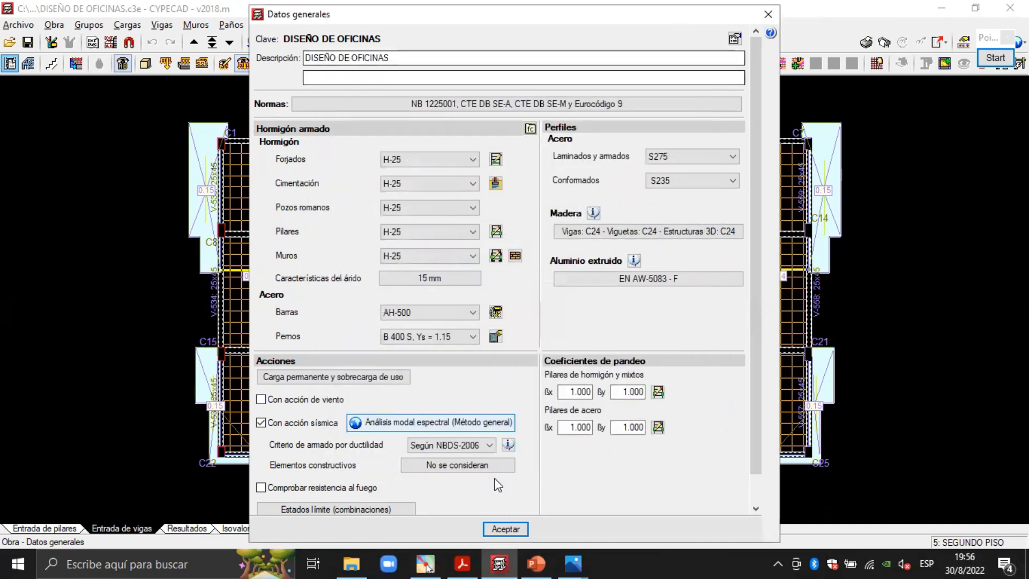
pyautogui.click(516, 529)
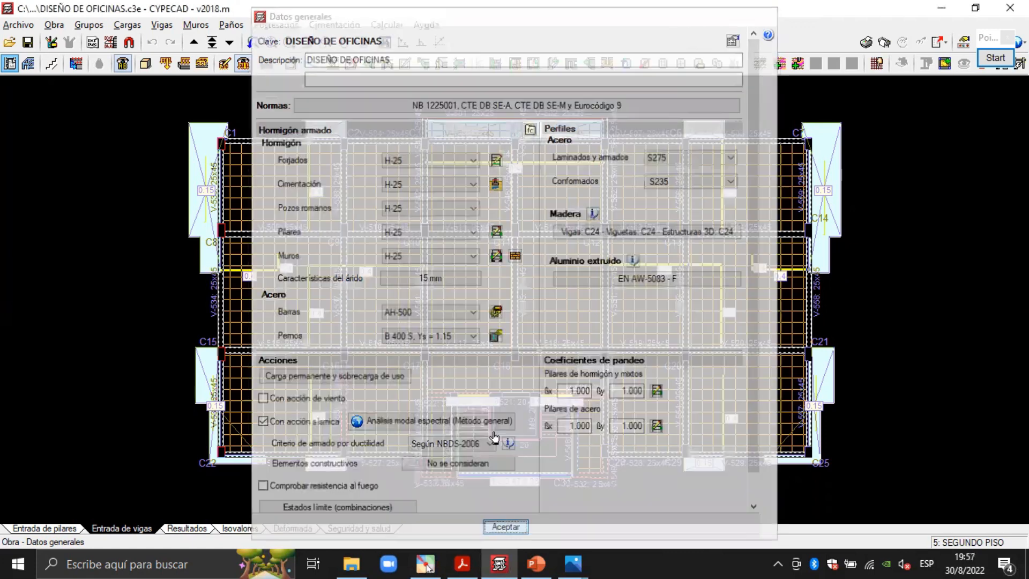